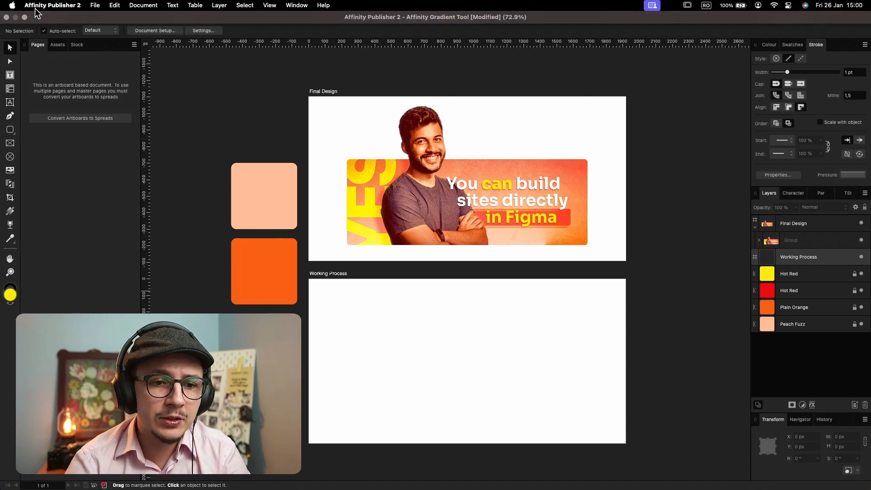
- Switch to the Designer persona and draw a rectangle about 1455 × 508 px in the lower half of the Working Process artboard
click(35, 11)
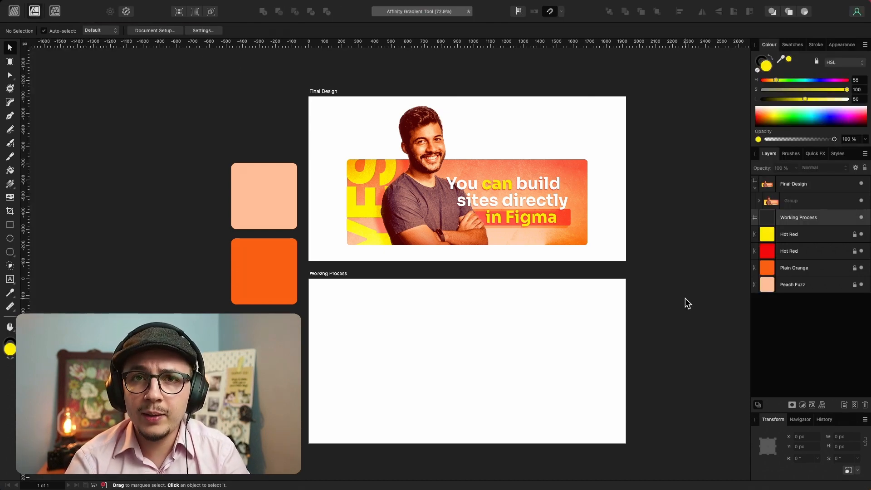
key(m)
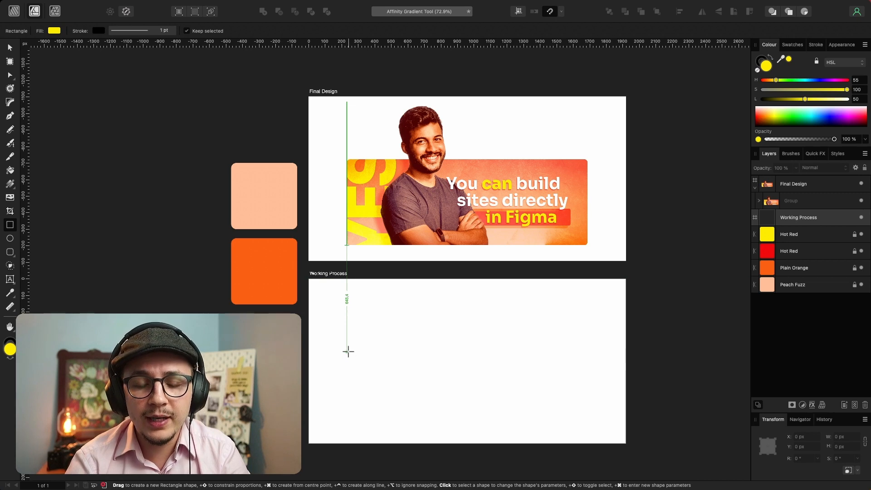
drag(349, 352, 585, 426)
drag(467, 351, 468, 338)
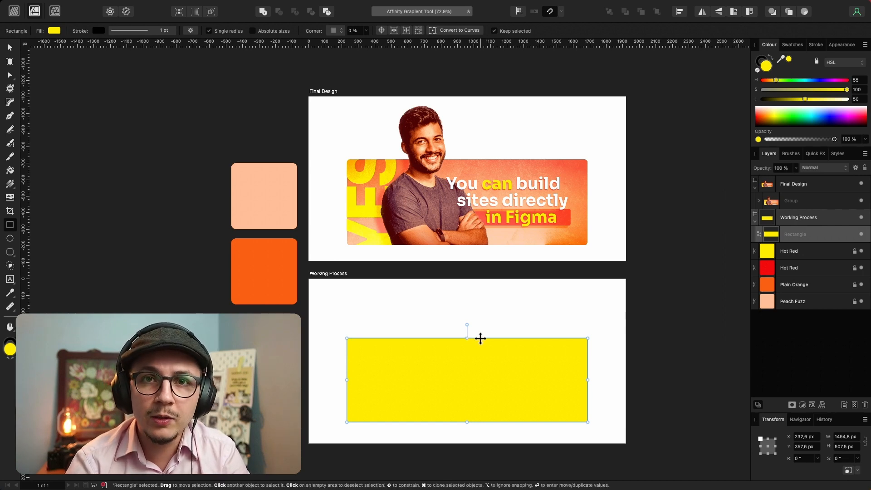
- Reset the rectangle to the default colours, white fill with black stroke, and deselect it
key(d)
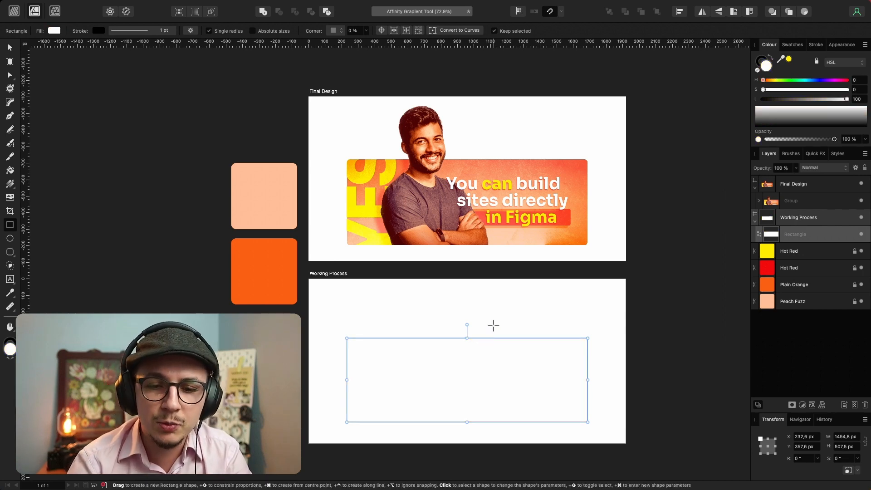
key(v)
scroll(464, 369, up, 4)
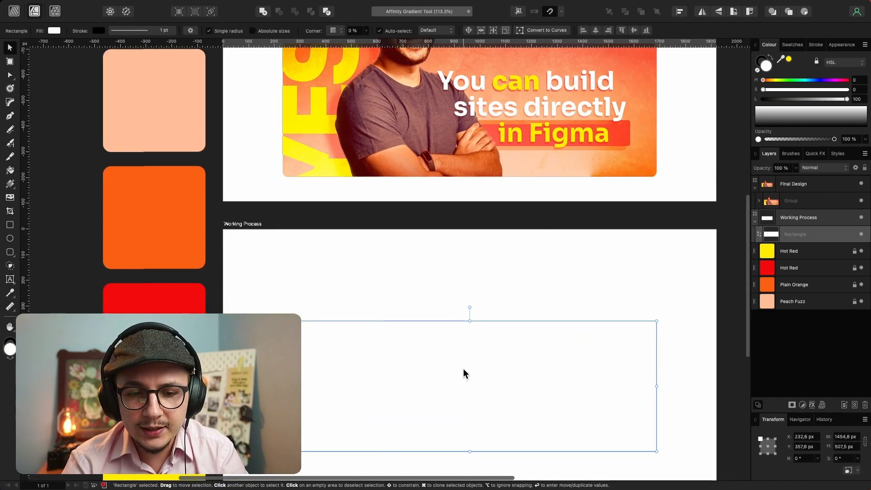
scroll(464, 369, right, 2)
click(515, 252)
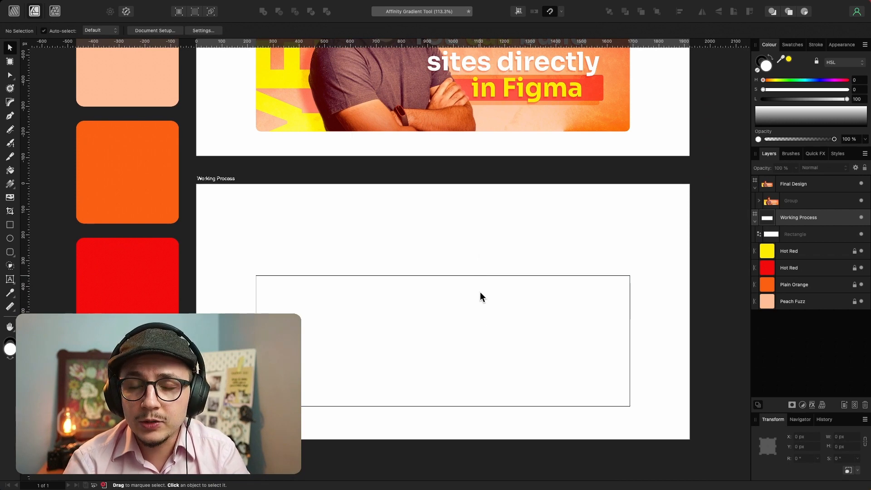
- Hide the rectangle's 1 pt stroke in its appearance and deselect the shape
click(480, 309)
click(842, 45)
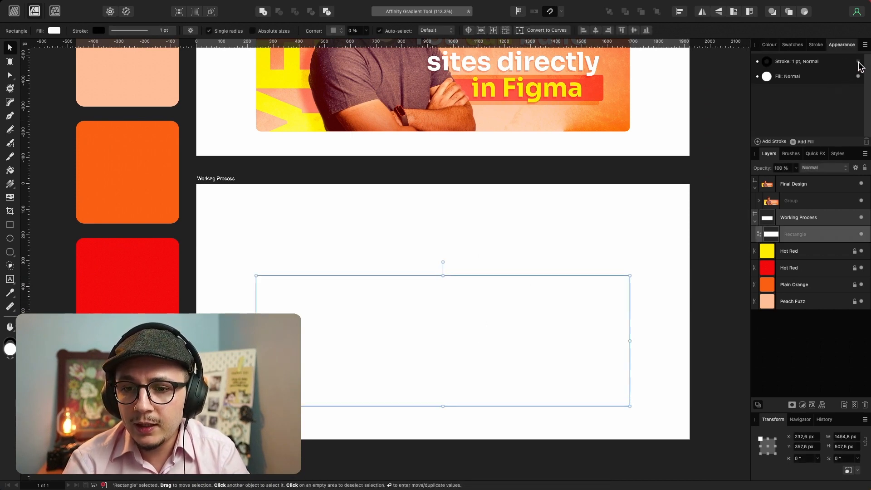
click(483, 225)
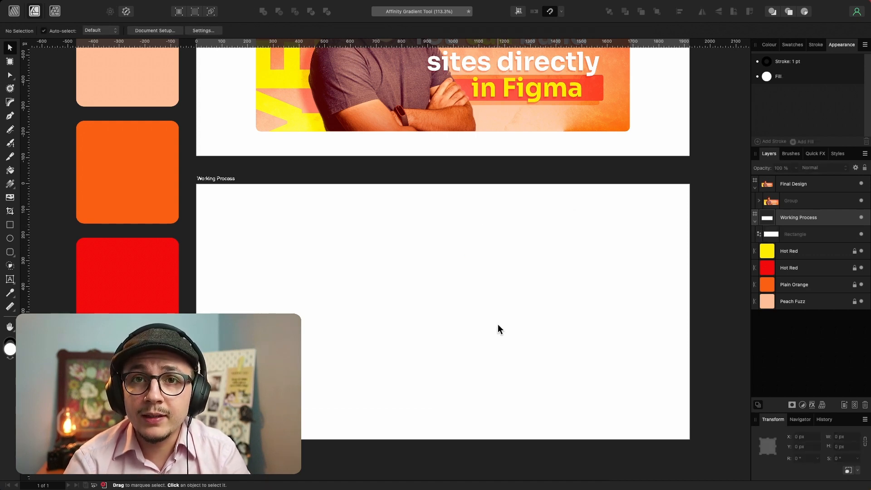
scroll(497, 324, up, 3)
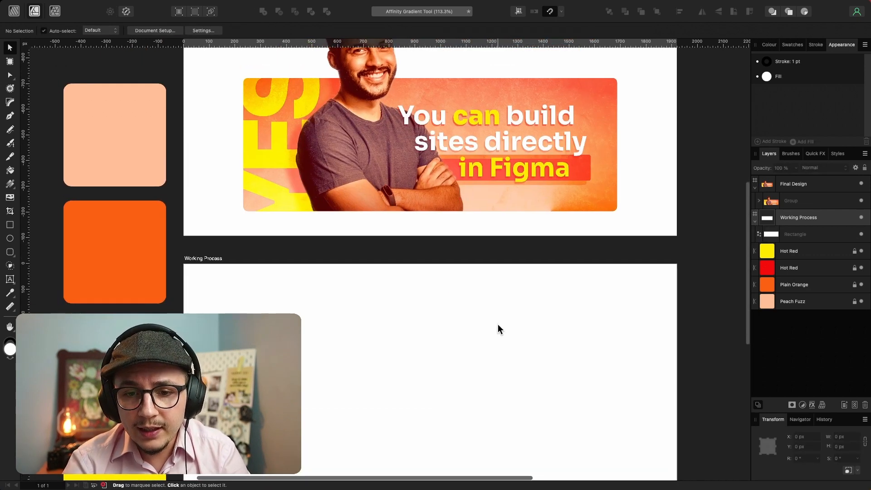
scroll(497, 324, down, 1)
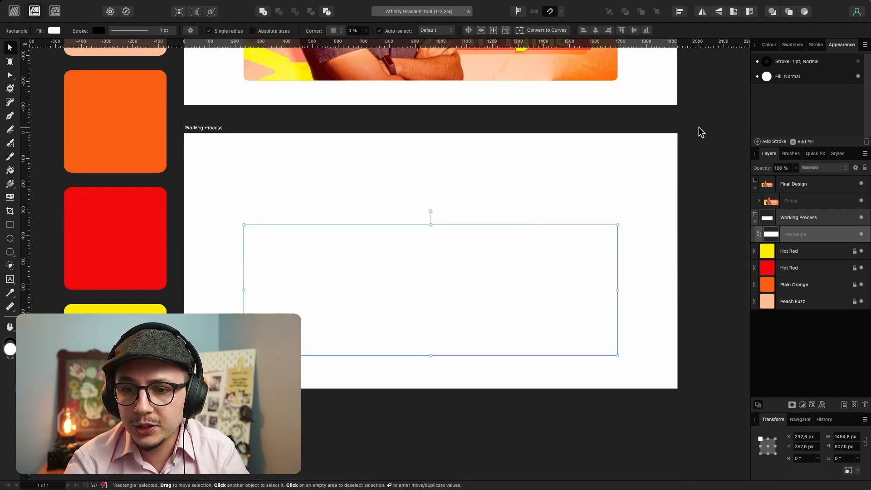
- Change the rectangle's fill to a gradient of type Conical
click(767, 77)
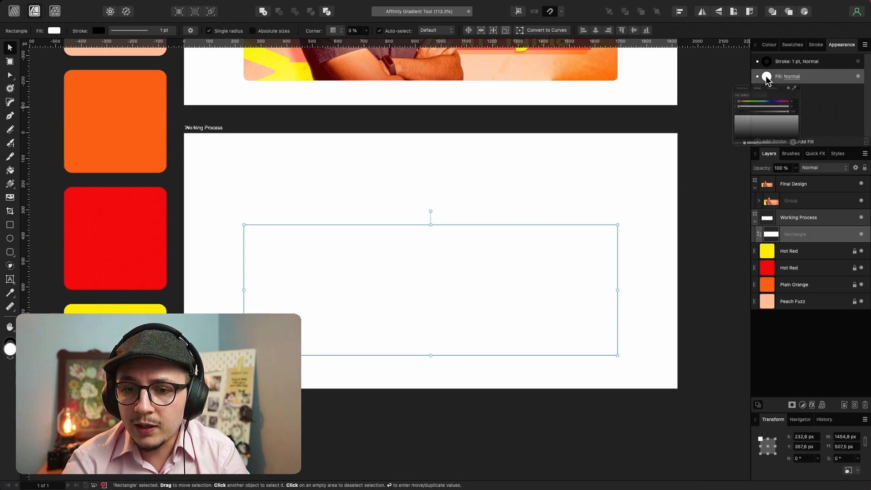
click(778, 94)
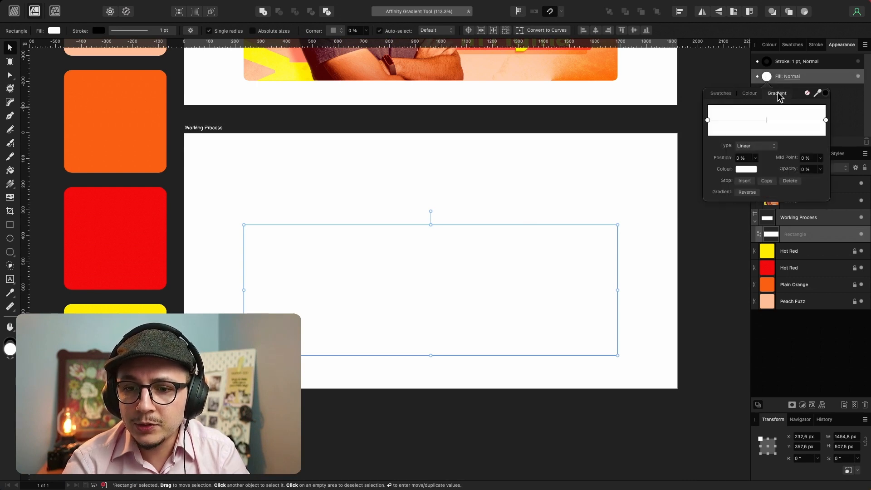
click(757, 146)
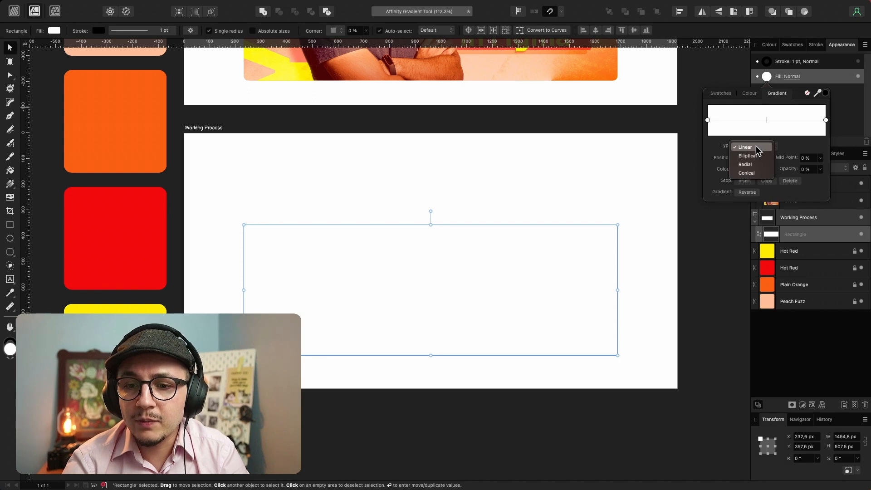
click(753, 173)
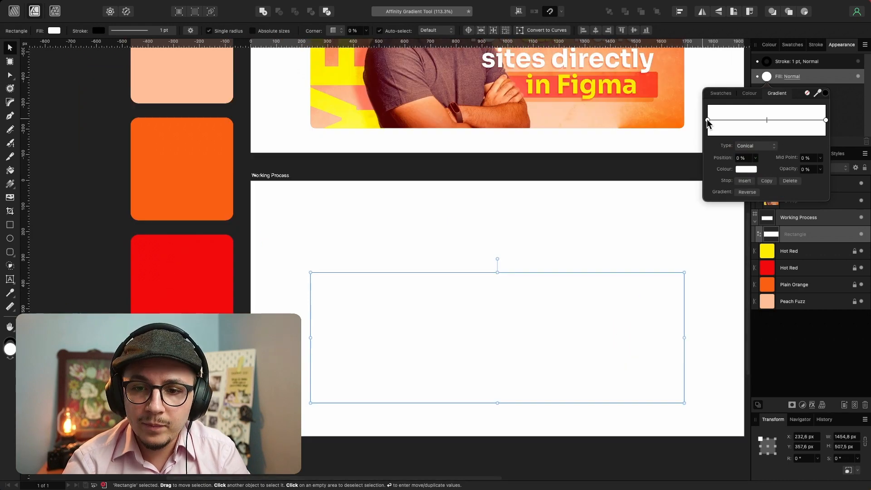
- Sample the Peach Fuzz square for the gradient's start stop and the Plain Orange square for its end stop
click(708, 120)
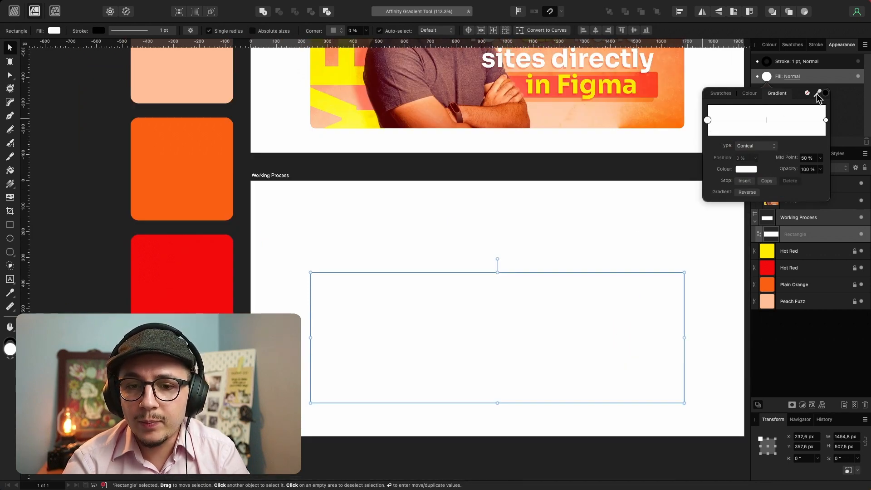
drag(818, 98, 198, 77)
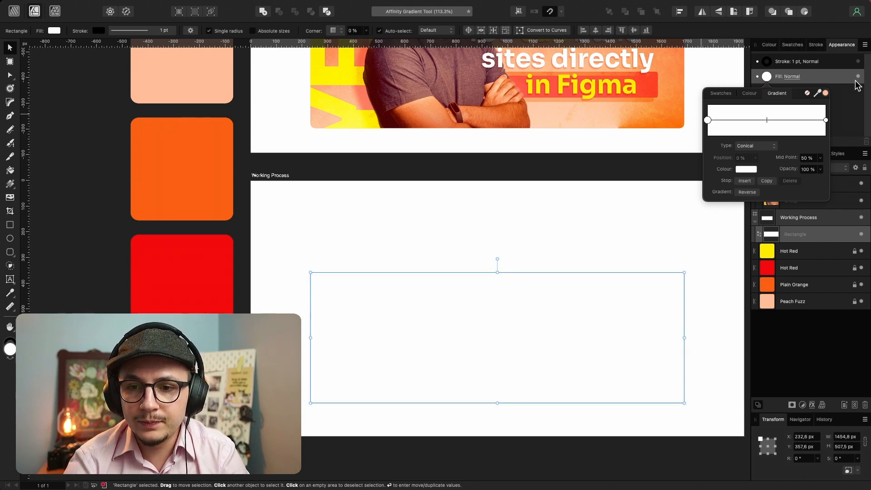
click(827, 96)
click(826, 120)
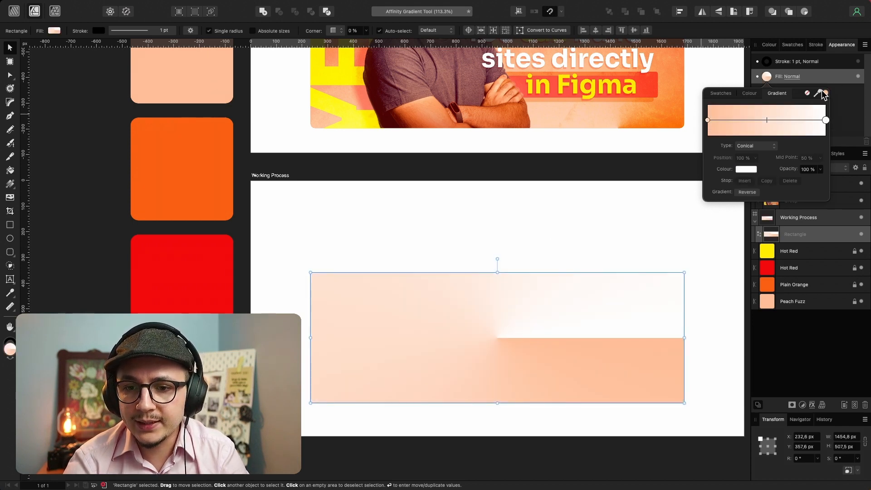
drag(820, 97, 185, 148)
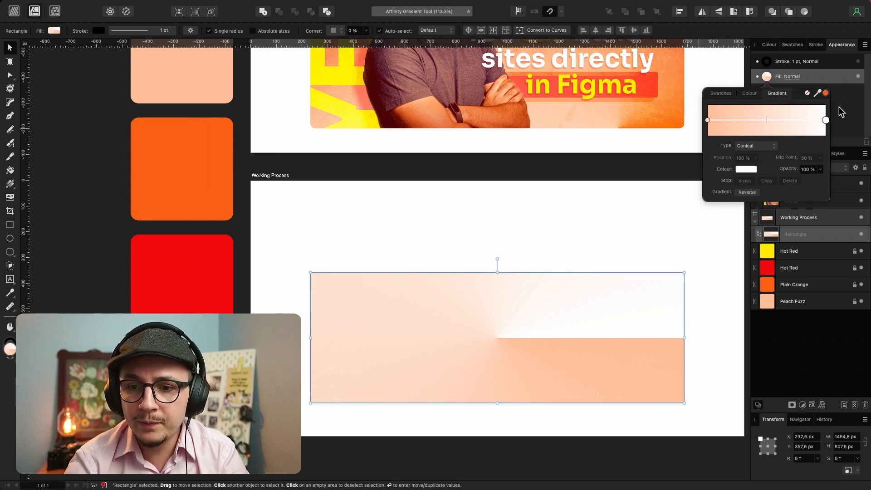
click(827, 96)
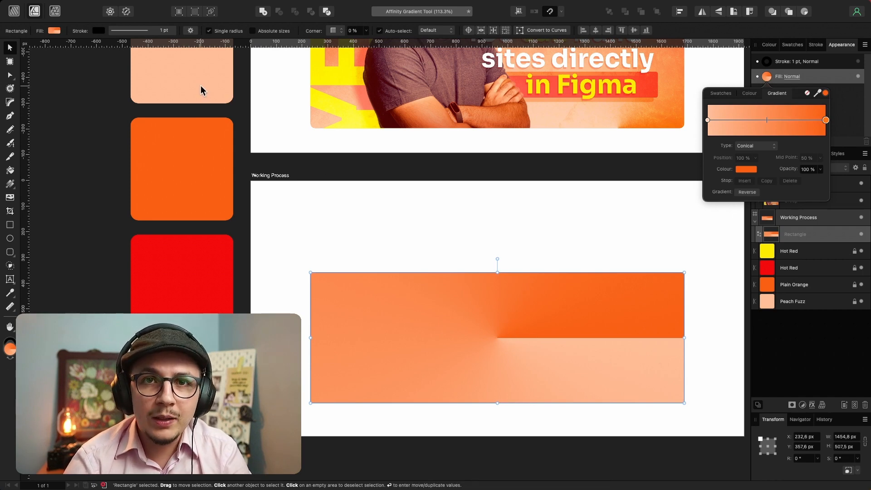
- Add two inner stops to the conical gradient: Peach Fuzz at 41% and Plain Orange at 63%
click(756, 120)
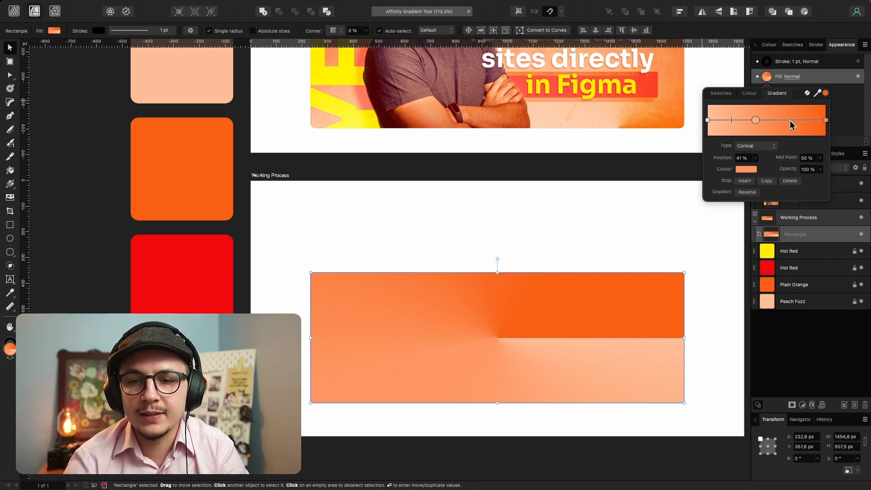
click(781, 120)
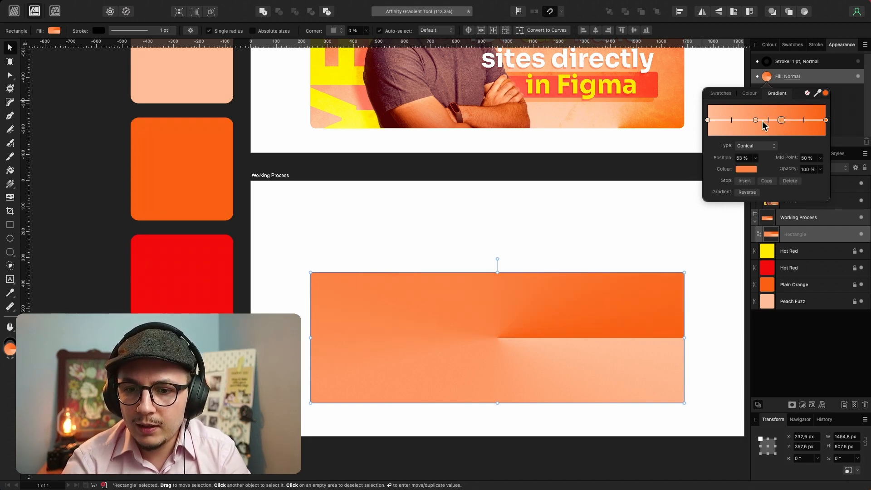
click(756, 120)
click(782, 120)
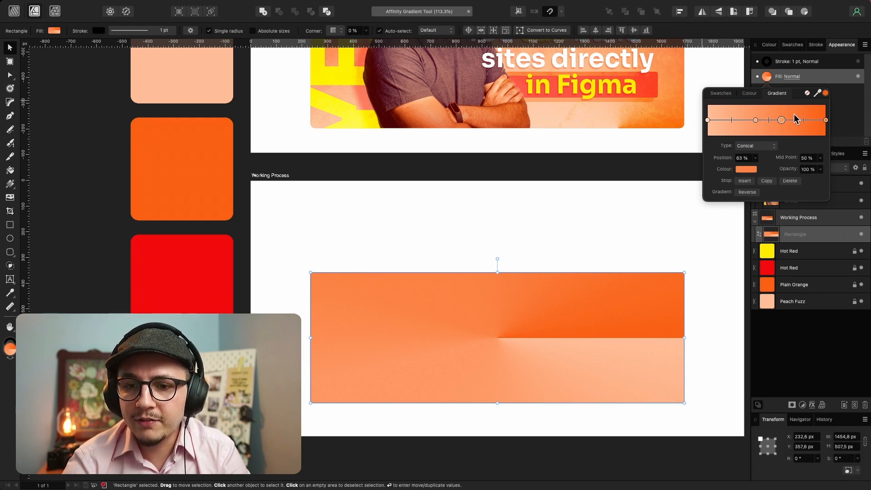
click(826, 93)
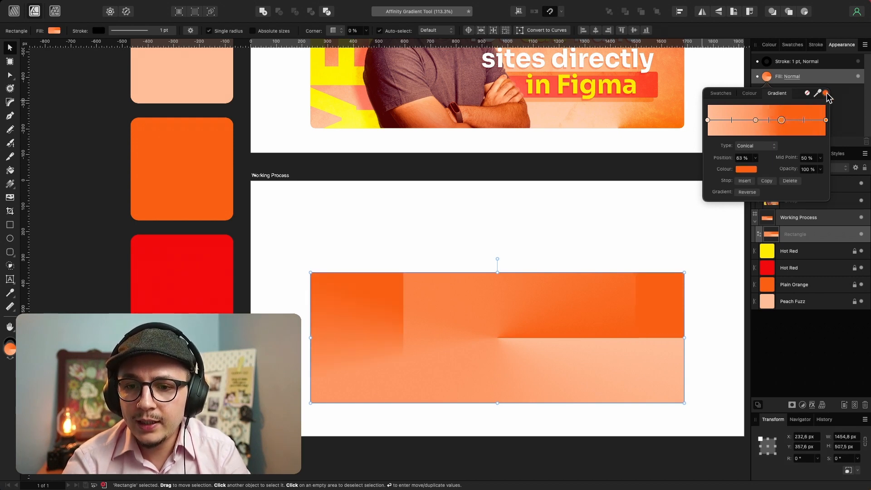
click(756, 120)
drag(818, 93, 203, 95)
click(826, 93)
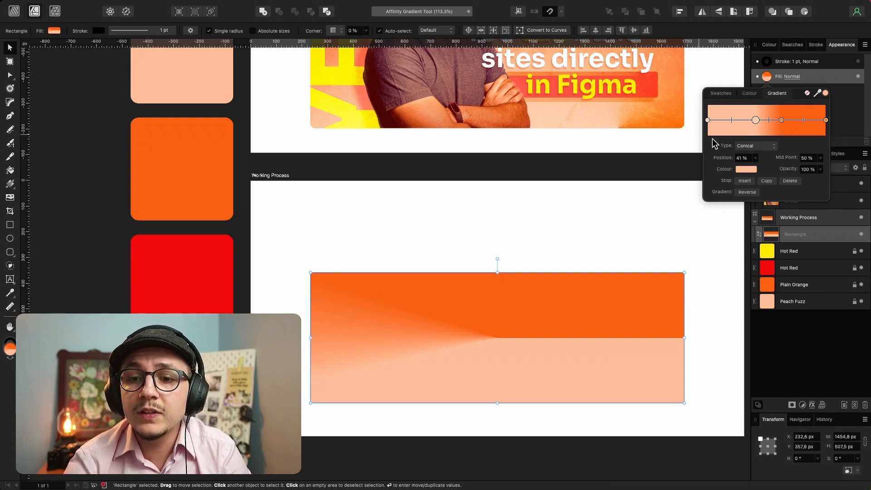
- Add noise to the orange gradient stop at 63%, using roughly a quarter of the noise range
click(782, 121)
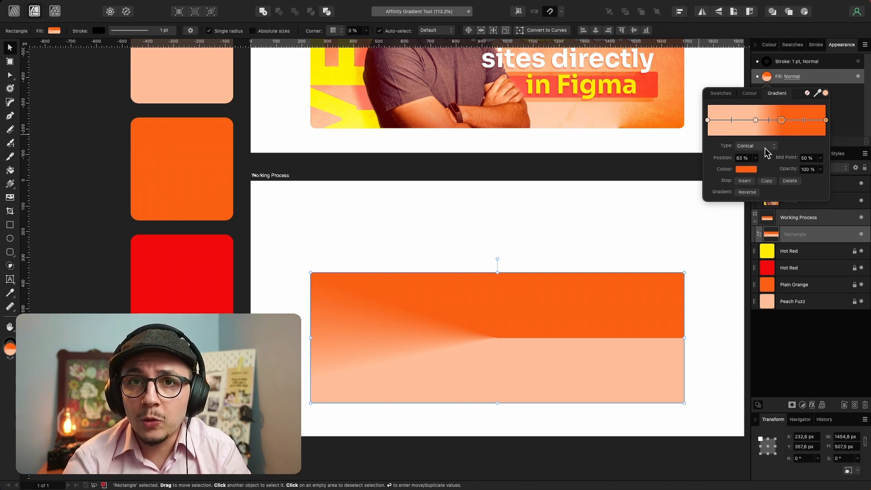
click(747, 170)
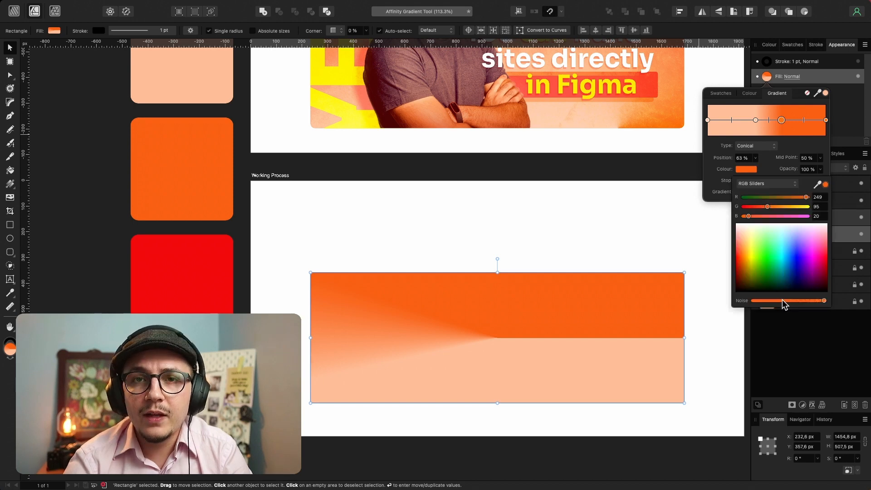
click(772, 185)
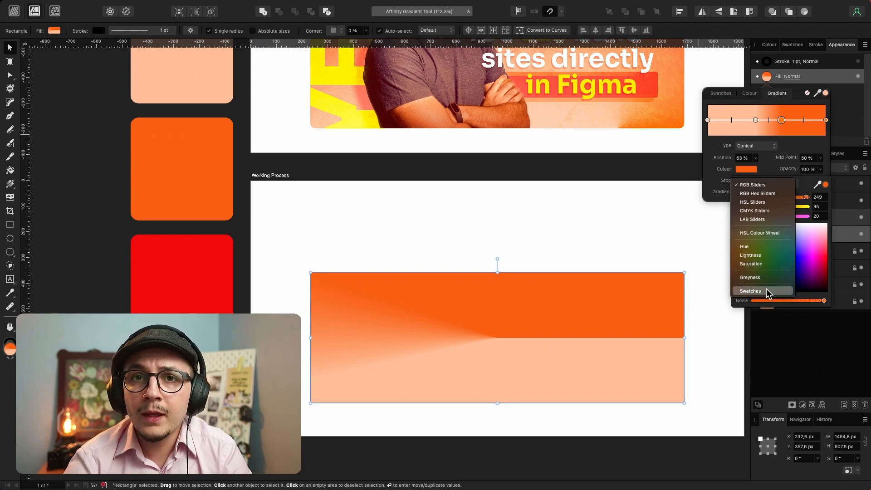
click(765, 185)
mouse_move(777, 301)
mouse_down()
mouse_move(835, 302)
mouse_move(771, 301)
mouse_up()
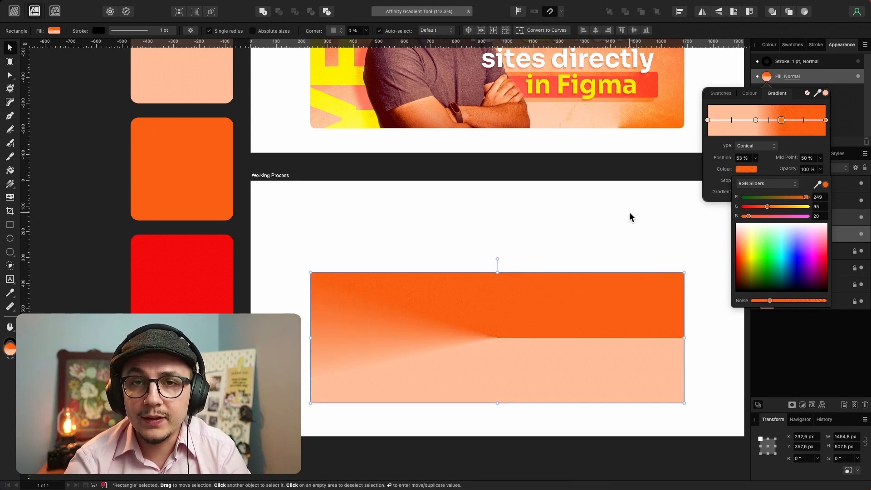
click(548, 303)
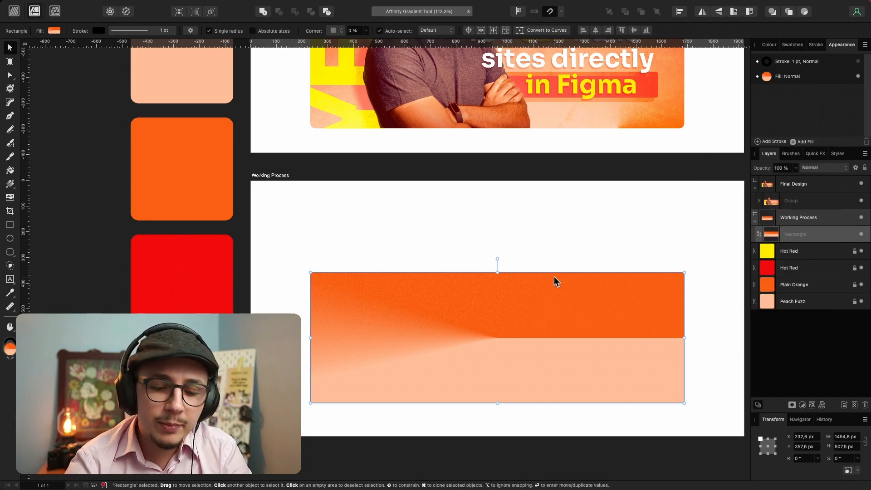
- Reposition the conical gradient so its centre sits on the rectangle's bottom edge near the right corner, with its axis pointing downwards
key(g)
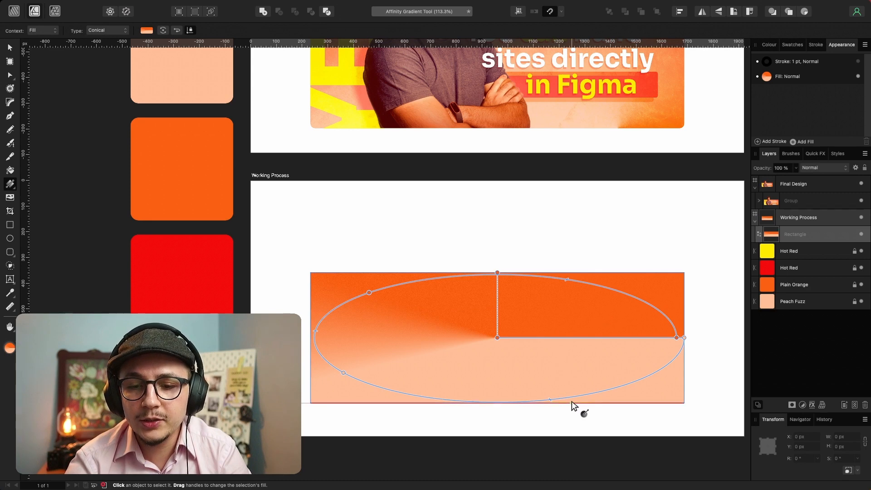
drag(572, 402, 585, 470)
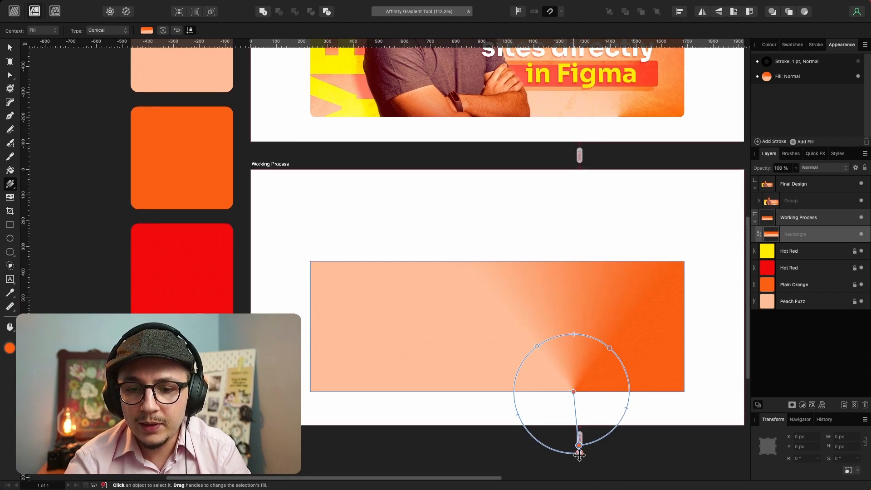
drag(619, 392, 623, 455)
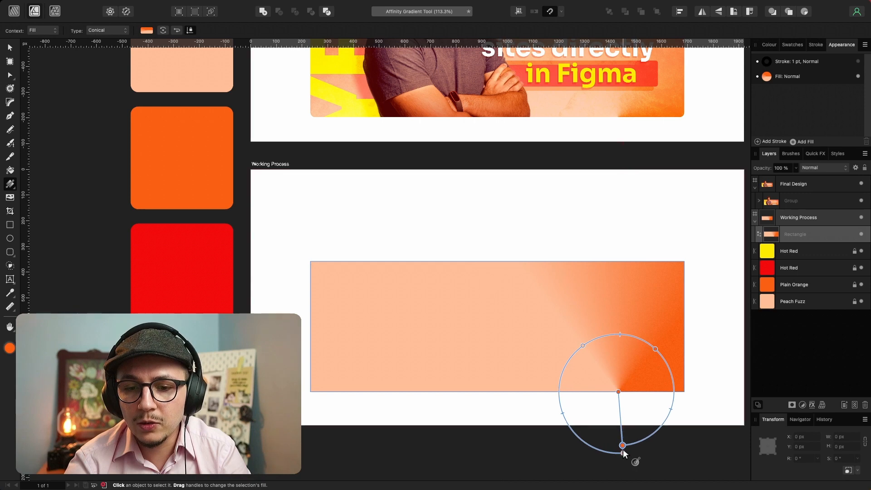
- Move the inner peach stop counter-clockwise along the gradient ring to its left side, widening the peach-to-orange transition, and compare with the Final Design artboard
click(584, 346)
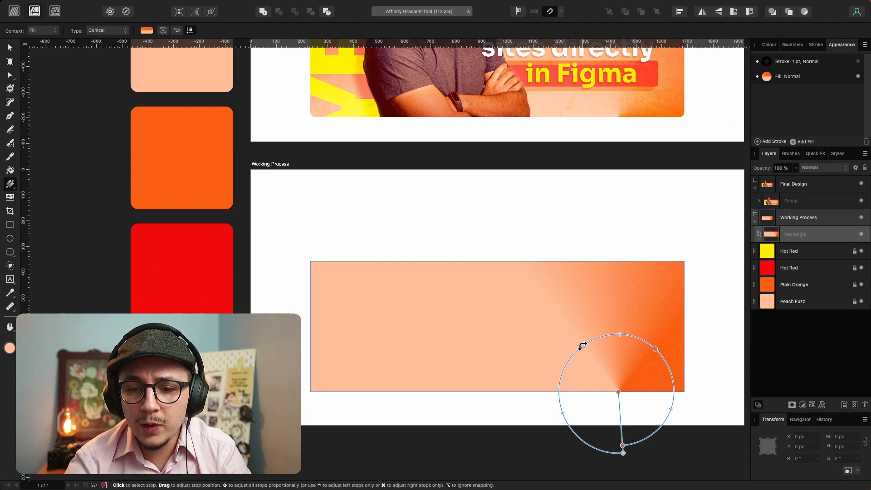
drag(583, 346, 554, 393)
scroll(651, 383, up, 5)
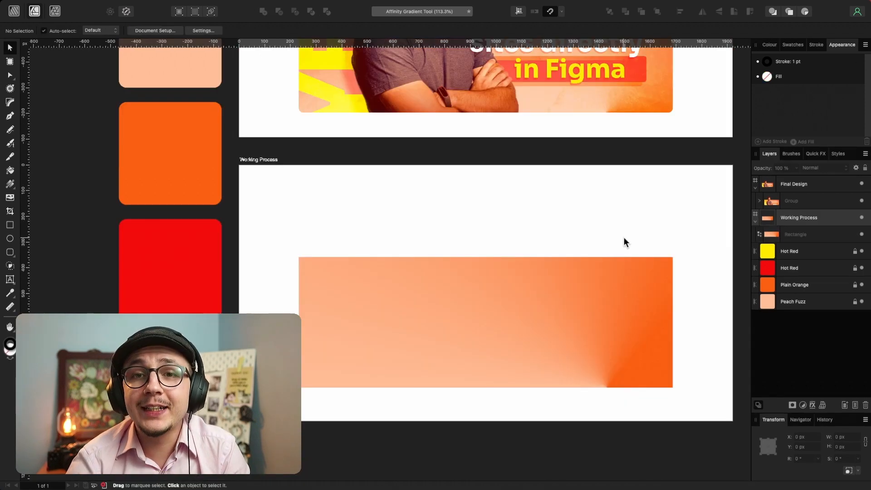
scroll(625, 238, up, 5)
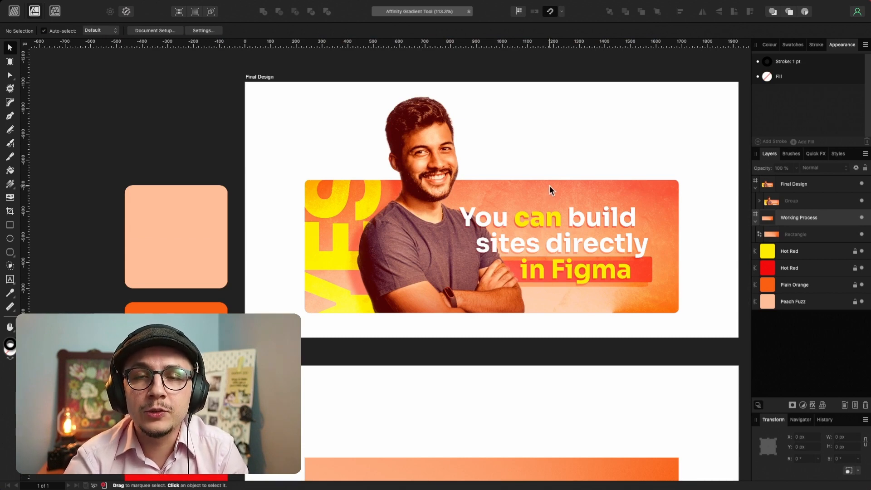
- Add a second fill to the rectangle on the Working Process artboard and open it as a linear gradient
scroll(550, 187, down, 1)
scroll(549, 185, down, 10)
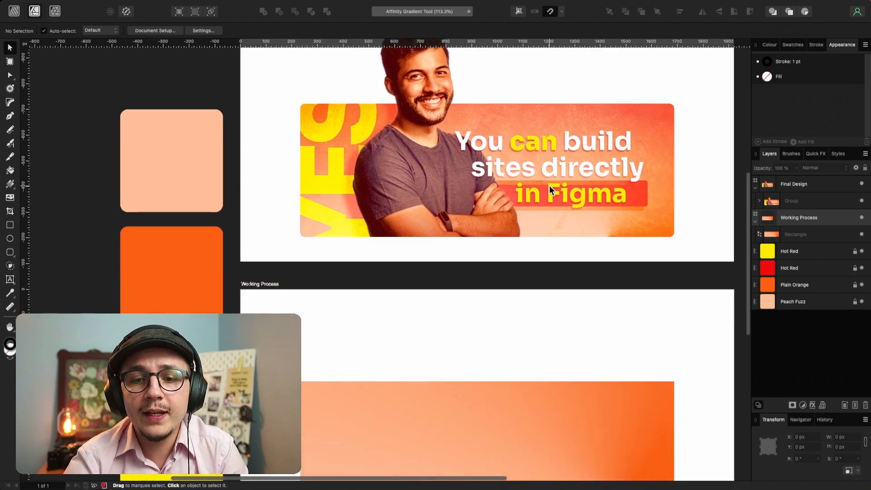
click(540, 257)
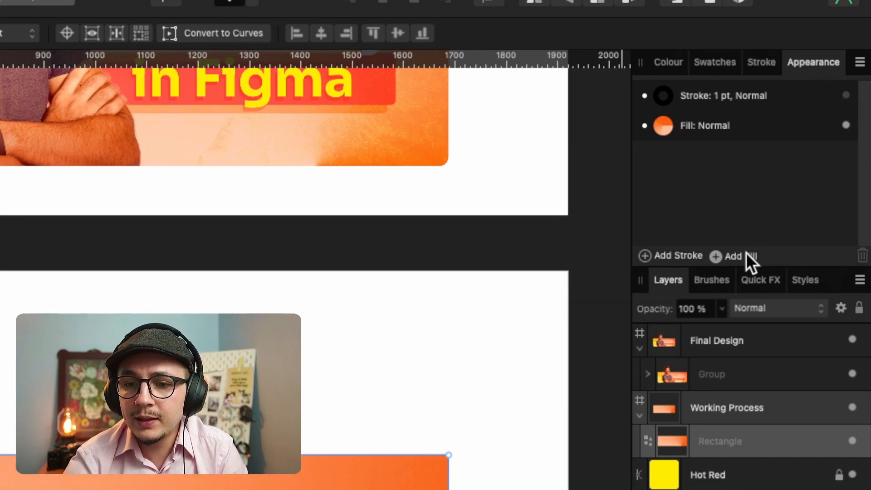
click(743, 255)
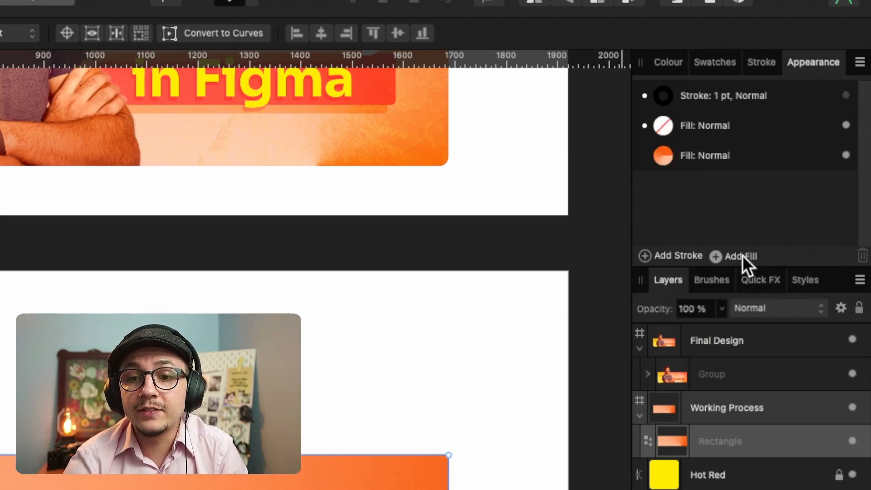
click(664, 125)
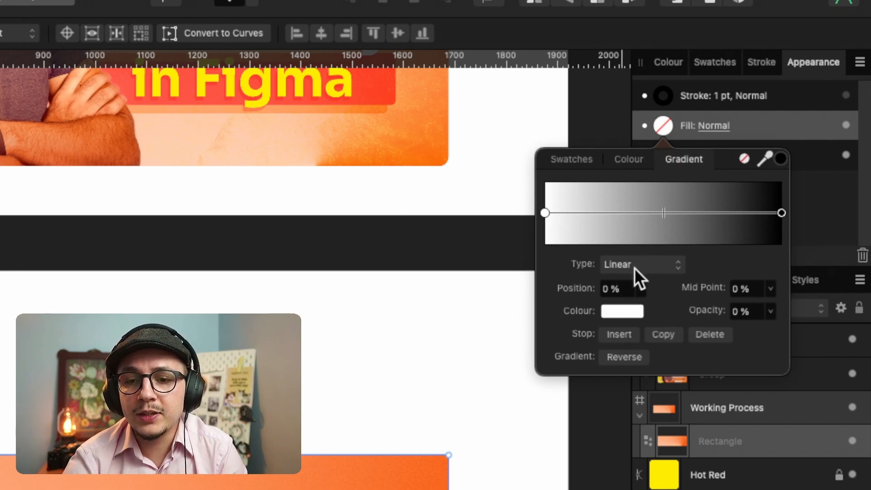
- Colour the new linear gradient with the Peach Fuzz swatch at its start stop and the red swatch at its end stop
click(546, 212)
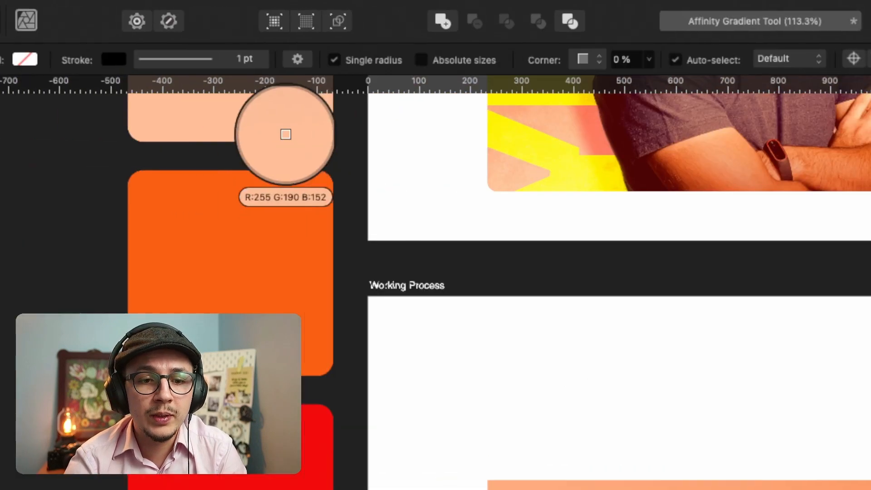
drag(285, 132, 267, 129)
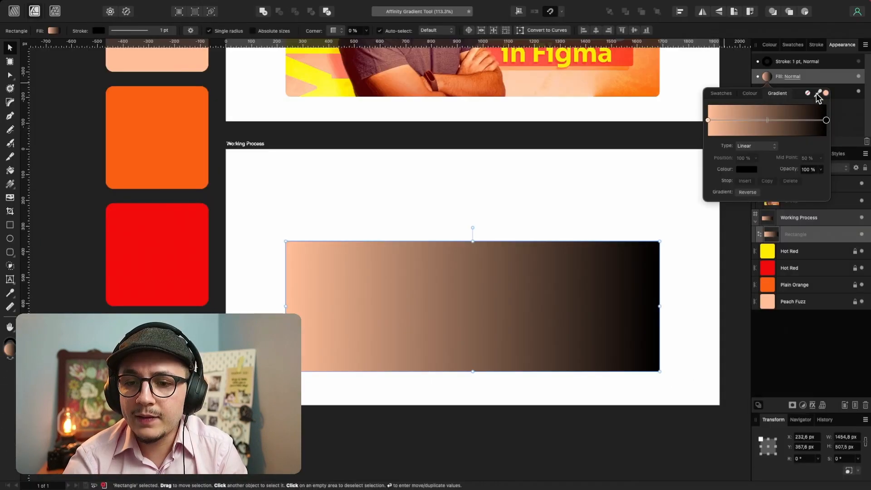
drag(818, 93, 152, 261)
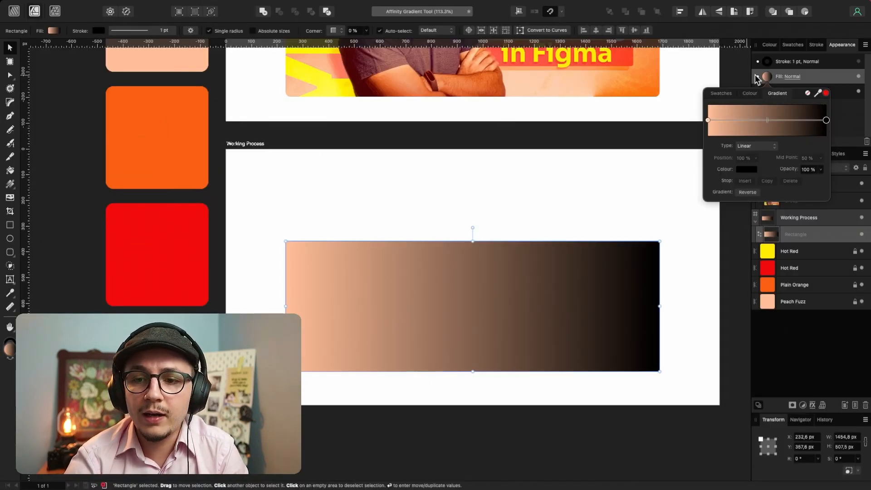
click(826, 94)
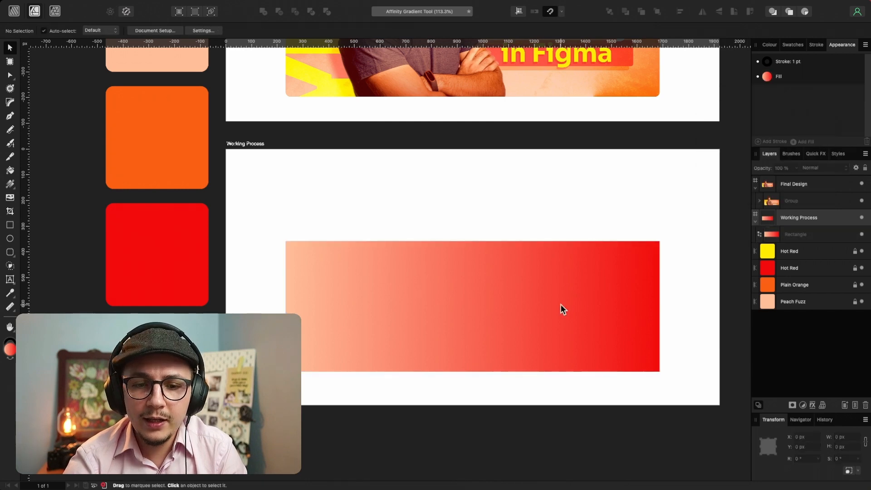
- Redraw the linear gradient vertically across the rectangle, with peach at the bottom edge and red at the top edge
click(561, 307)
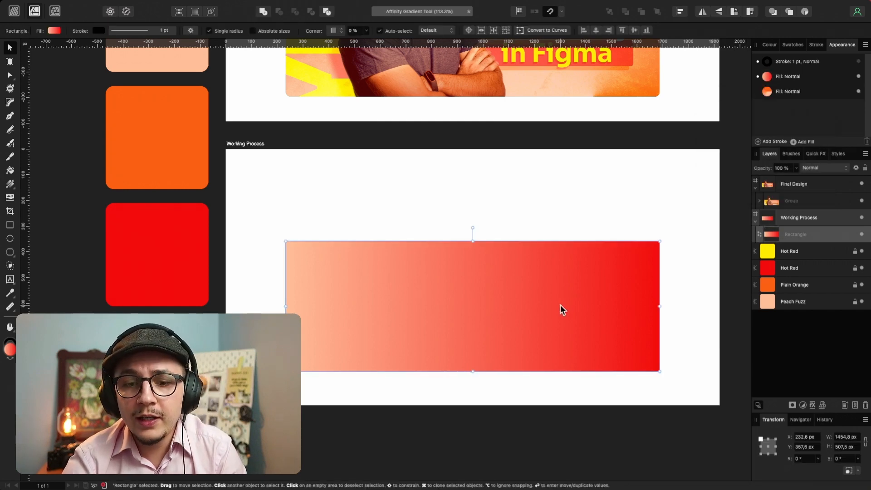
key(g)
drag(550, 372, 553, 241)
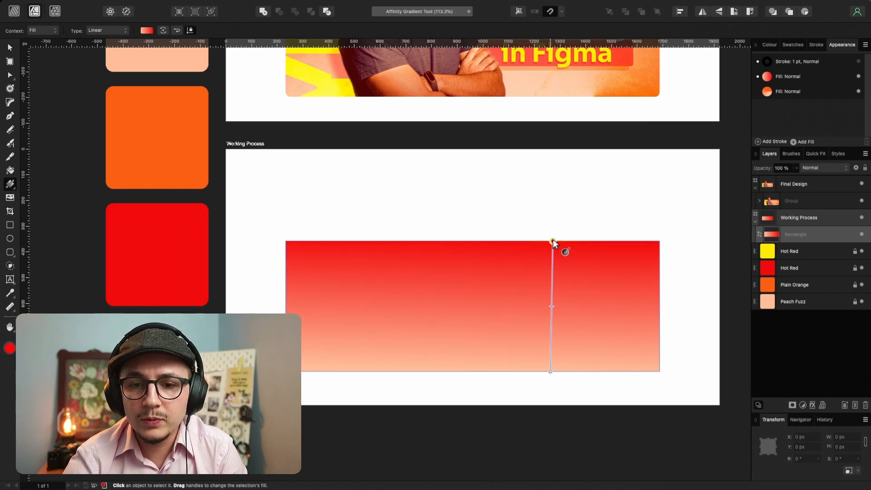
scroll(553, 244, up, 5)
scroll(554, 244, down, 3)
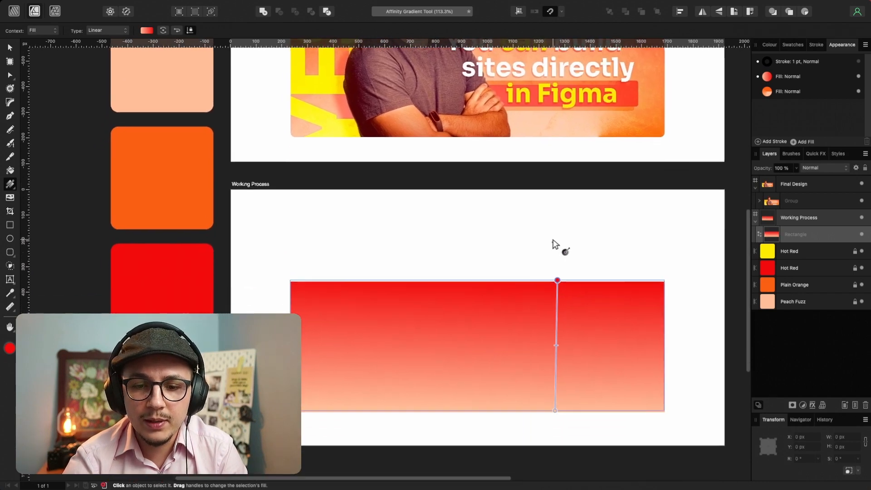
- Set the red gradient's peach stop to 0% opacity and test the reversed gradient direction before restoring it
key(v)
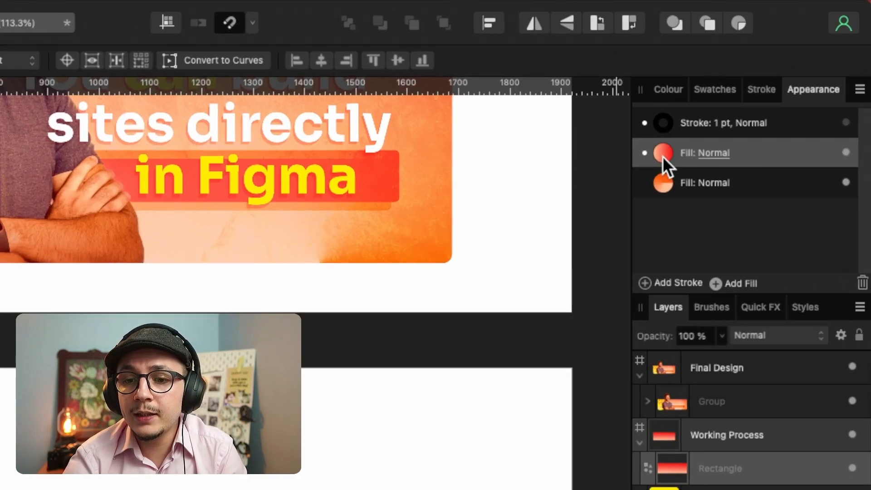
click(767, 78)
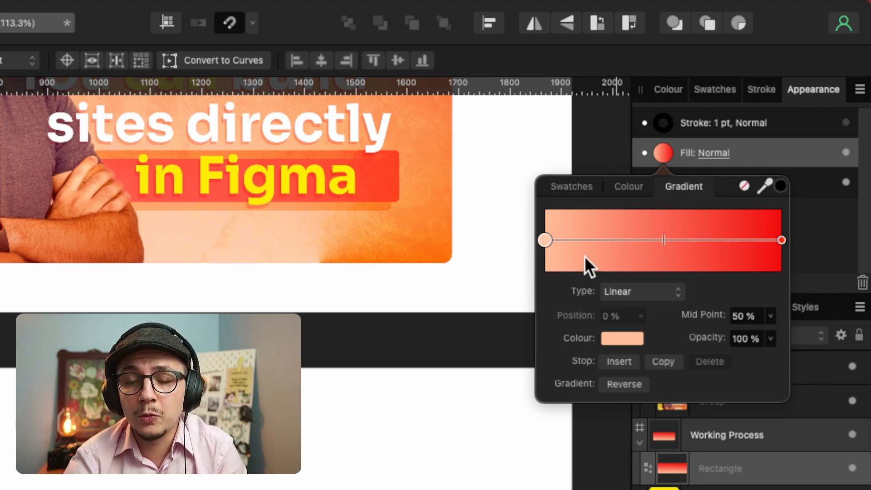
drag(714, 336, 608, 342)
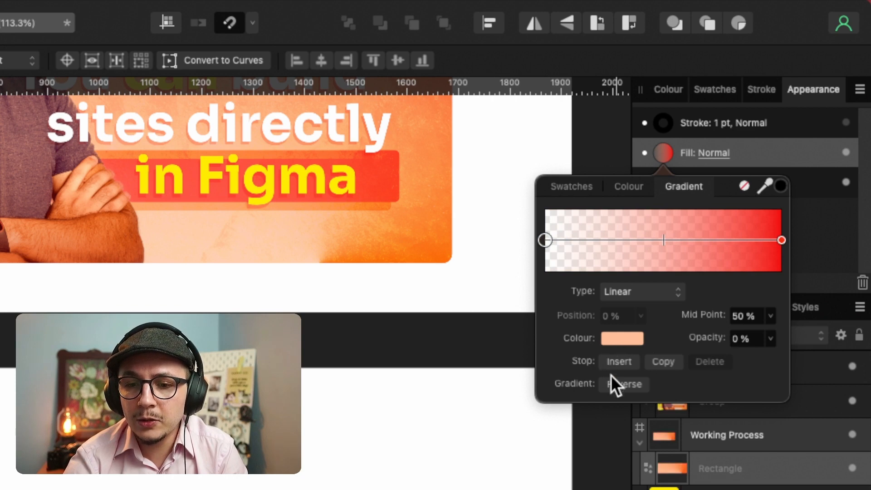
click(624, 386)
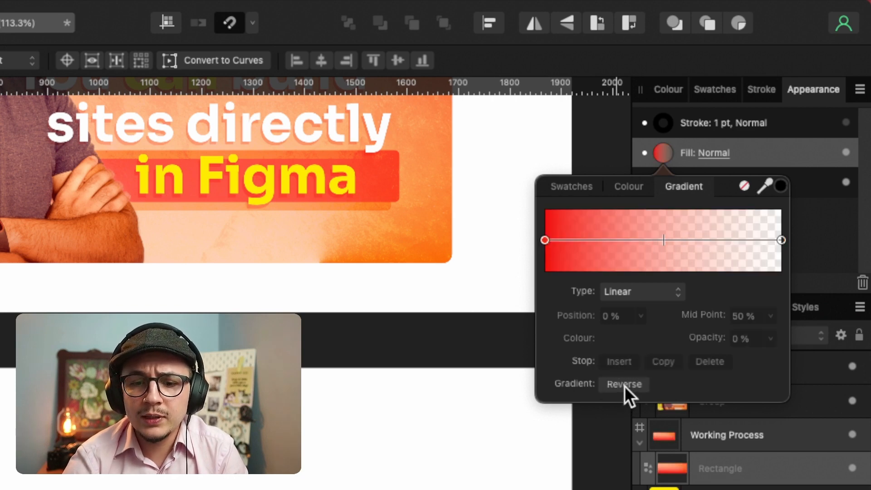
click(625, 386)
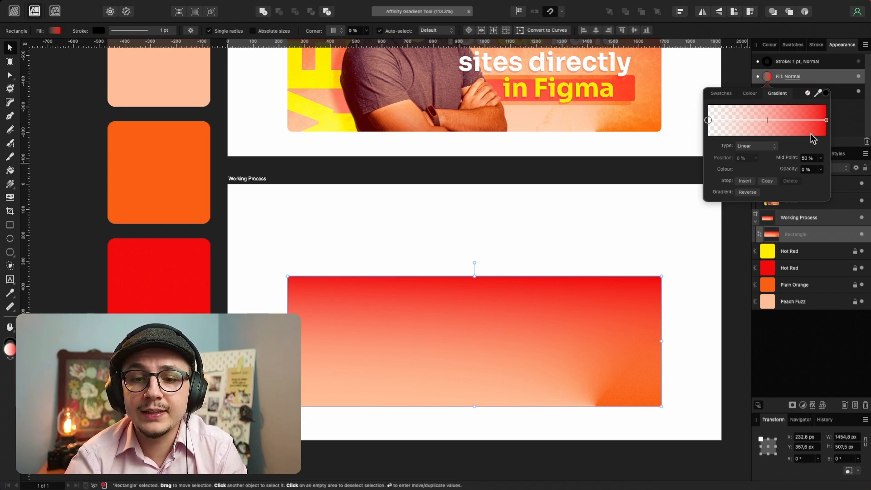
- Set the blend mode of the rectangle's red-to-transparent gradient fill to Overlay, comparing with the Final Design artboard
click(628, 216)
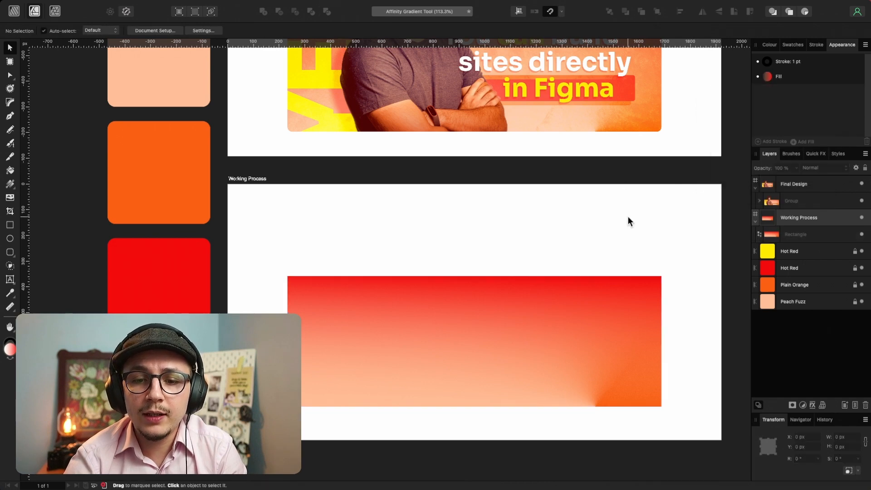
scroll(628, 216, up, 5)
scroll(628, 216, down, 2)
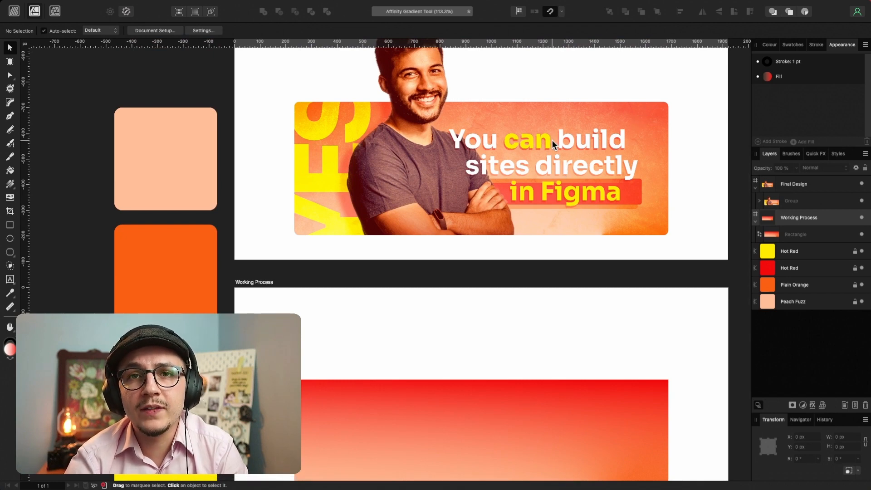
scroll(552, 180, down, 4)
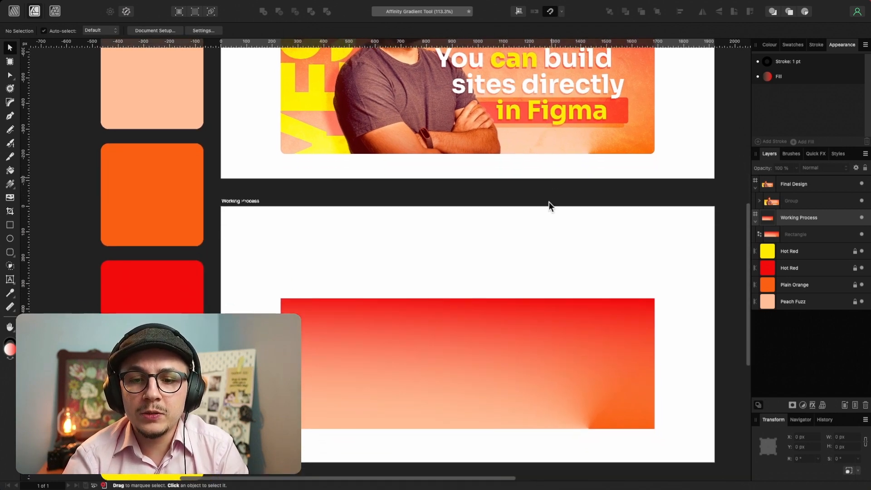
click(524, 357)
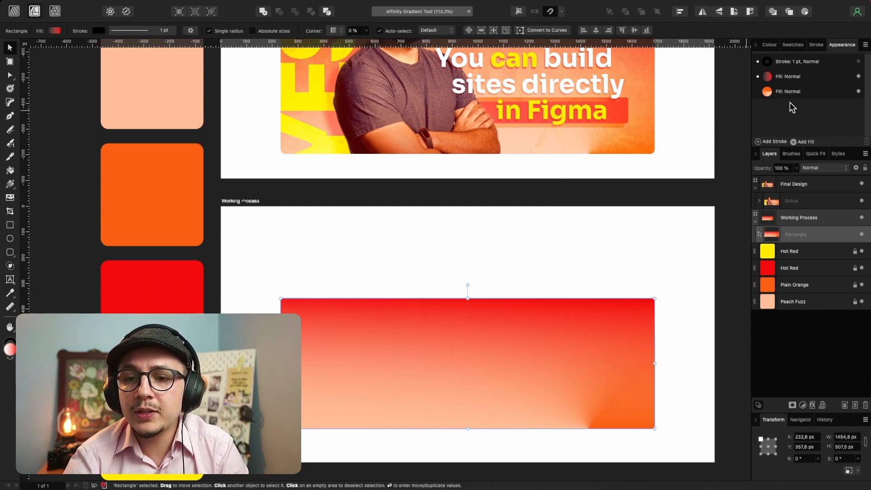
click(797, 77)
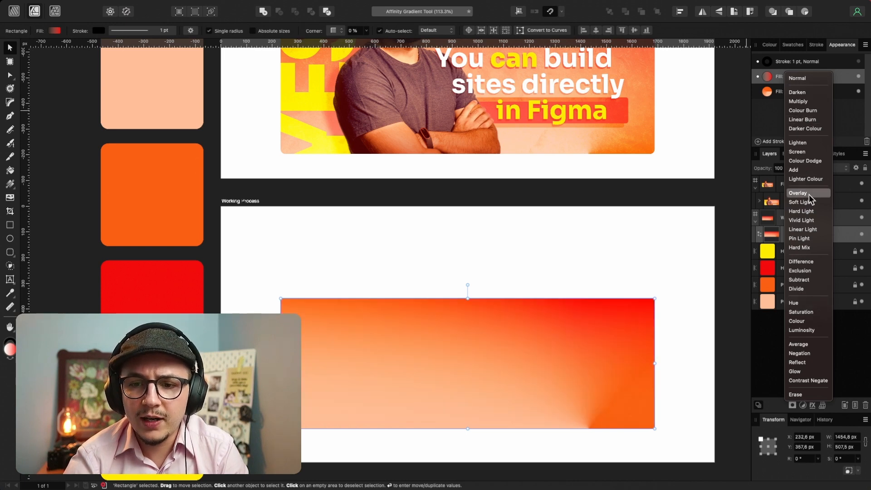
click(798, 193)
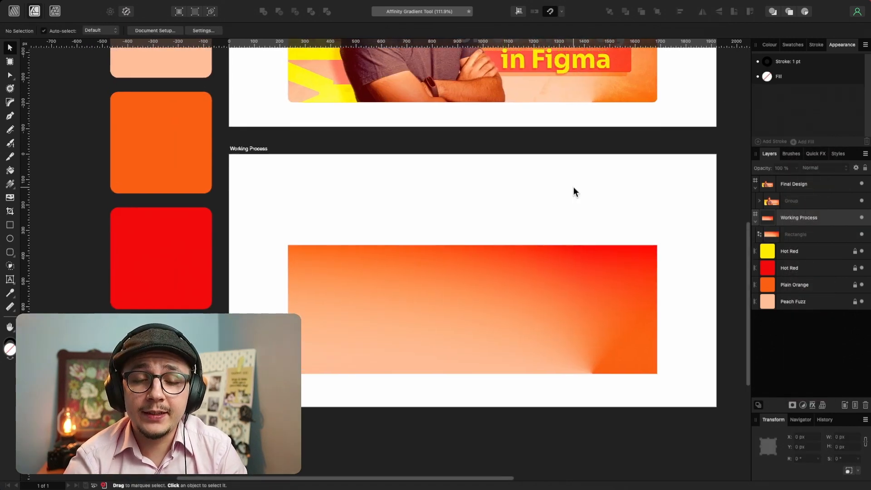
- Add a third fill on top of the rectangle's existing fills and make it an elliptical gradient
scroll(574, 187, up, 5)
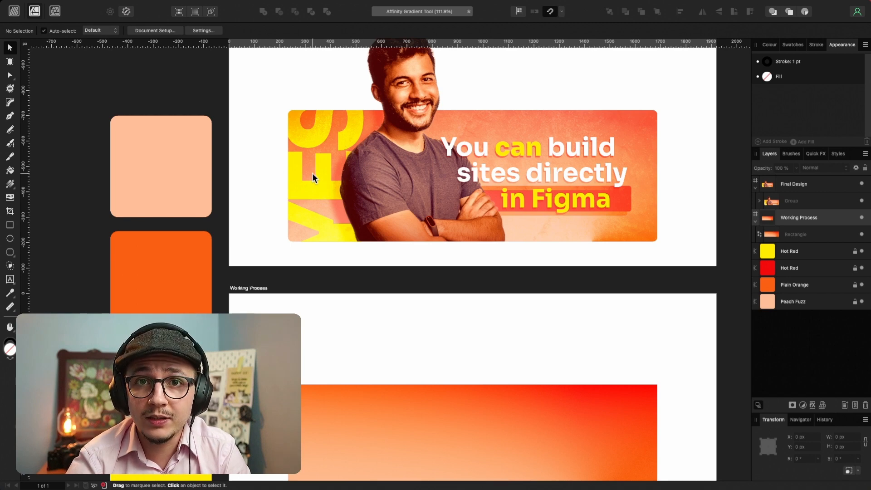
scroll(311, 161, down, 1)
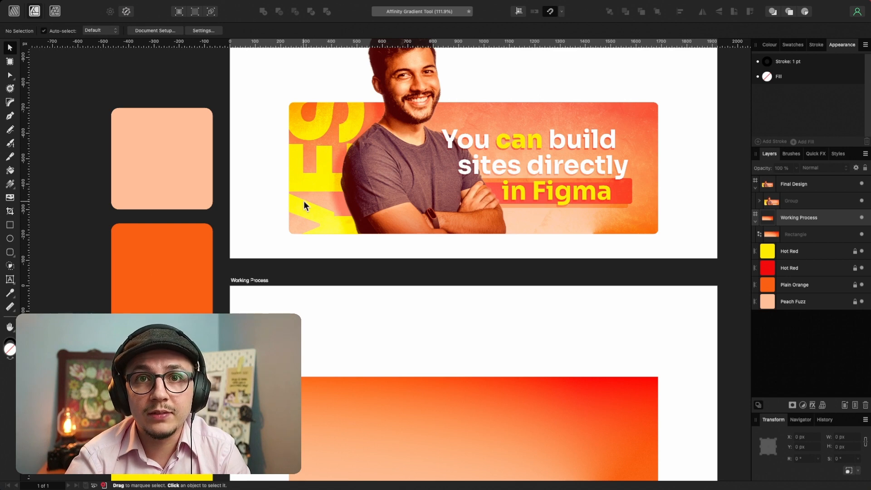
scroll(307, 204, down, 1)
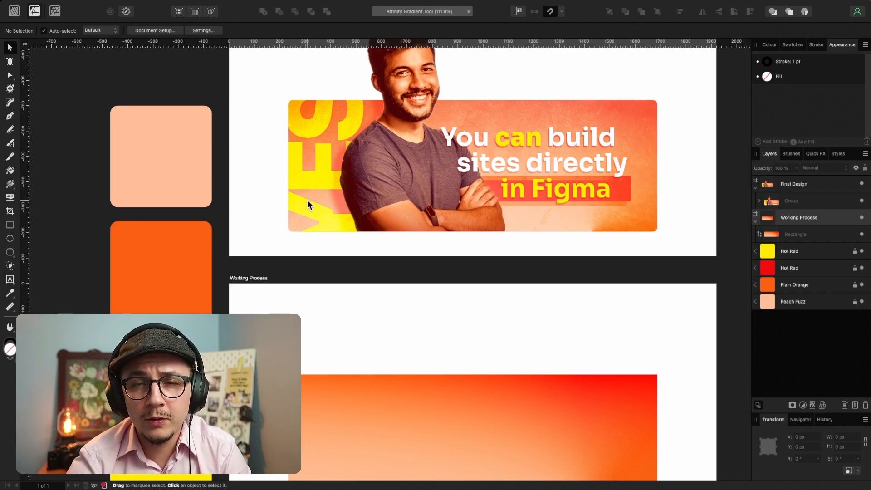
scroll(306, 204, down, 5)
click(381, 299)
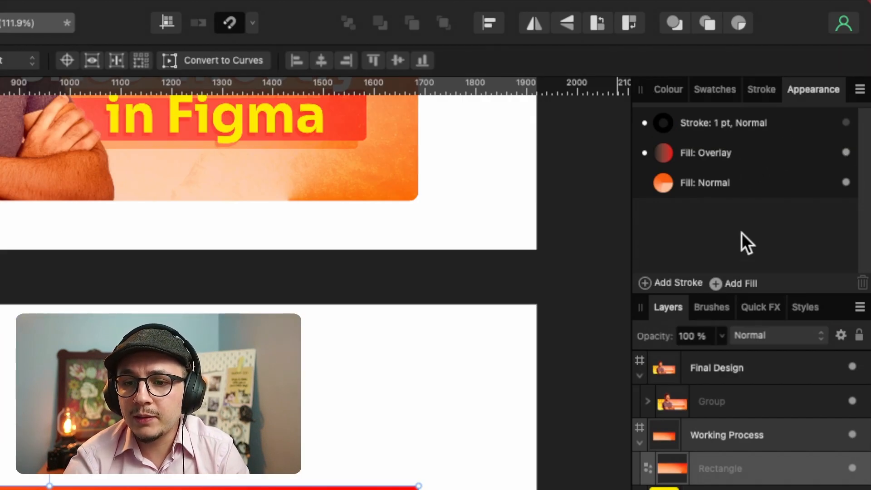
click(725, 283)
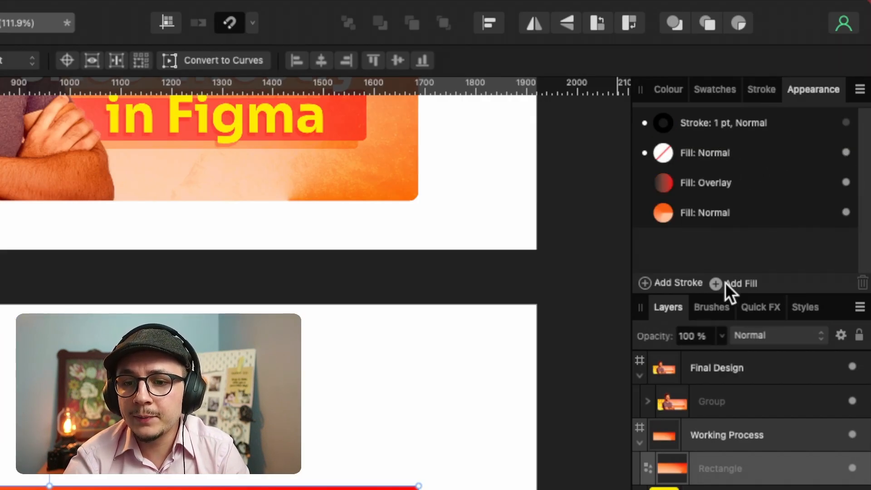
click(662, 150)
click(672, 291)
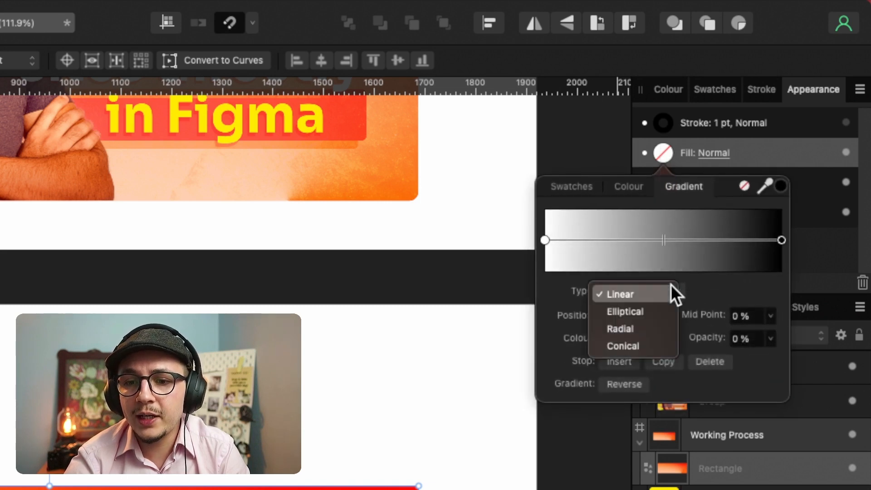
click(651, 309)
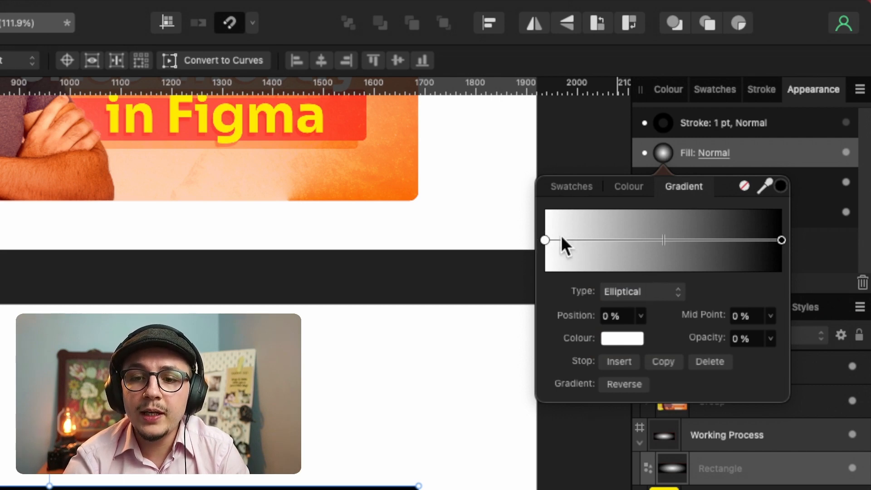
- Colour the elliptical gradient from Plain Orange at its centre to Peach Fuzz at its outer stop
click(544, 239)
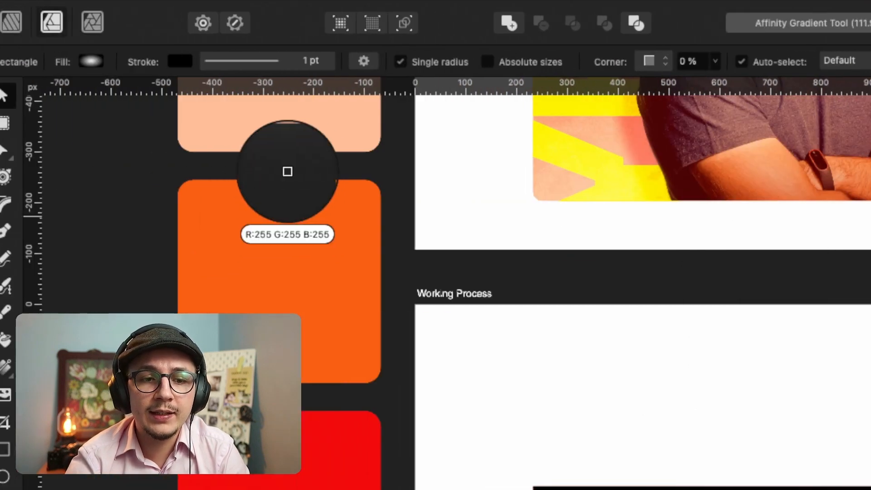
drag(288, 172, 343, 236)
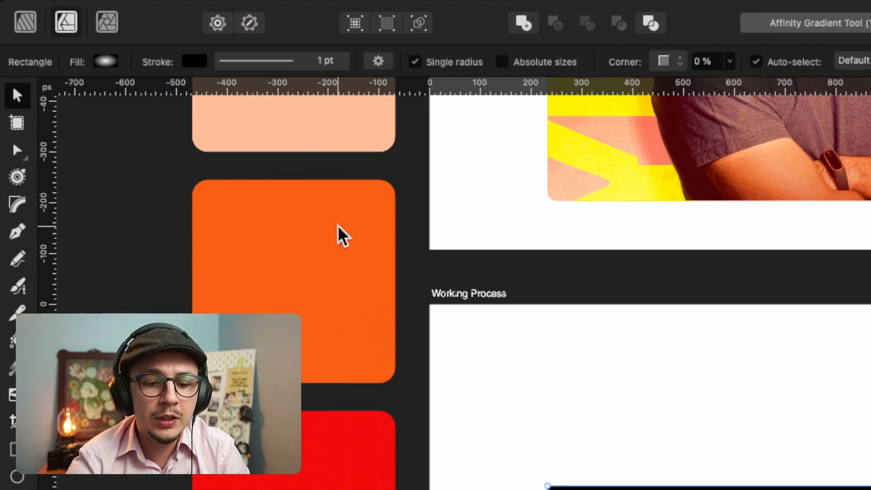
click(826, 93)
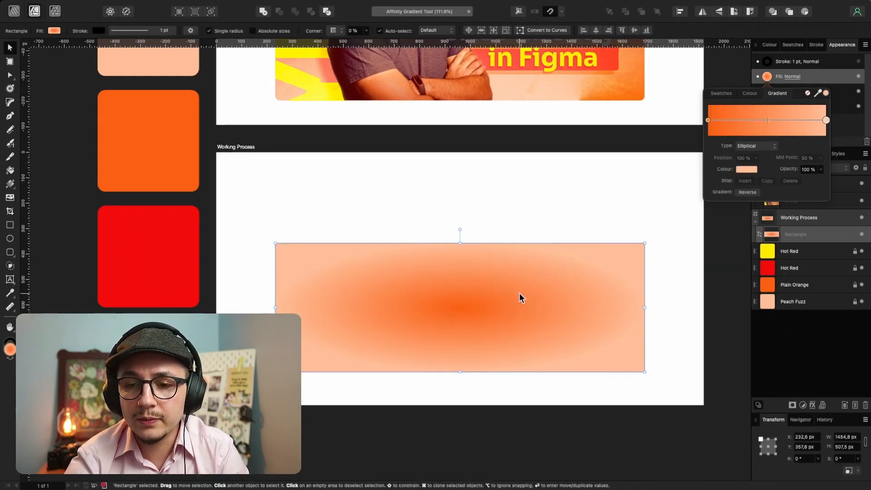
click(519, 293)
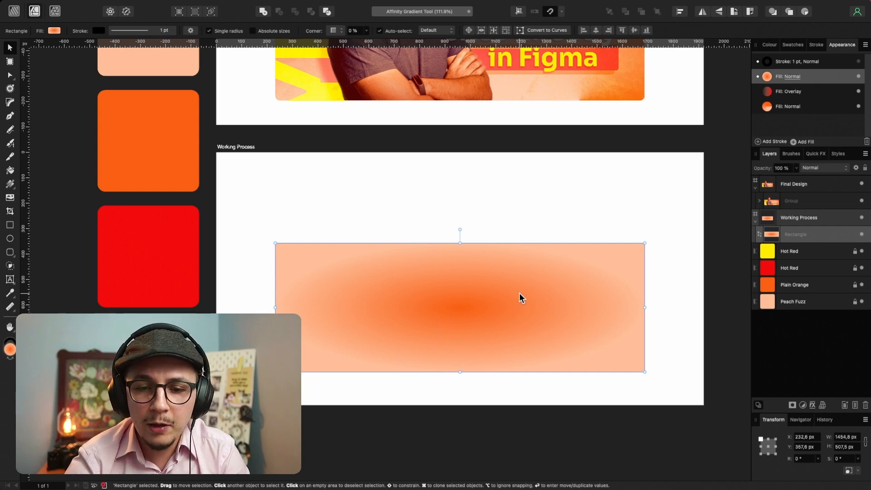
- Shift the elliptical gradient's midpoint slightly towards its orange centre, tightening the orange glow
key(g)
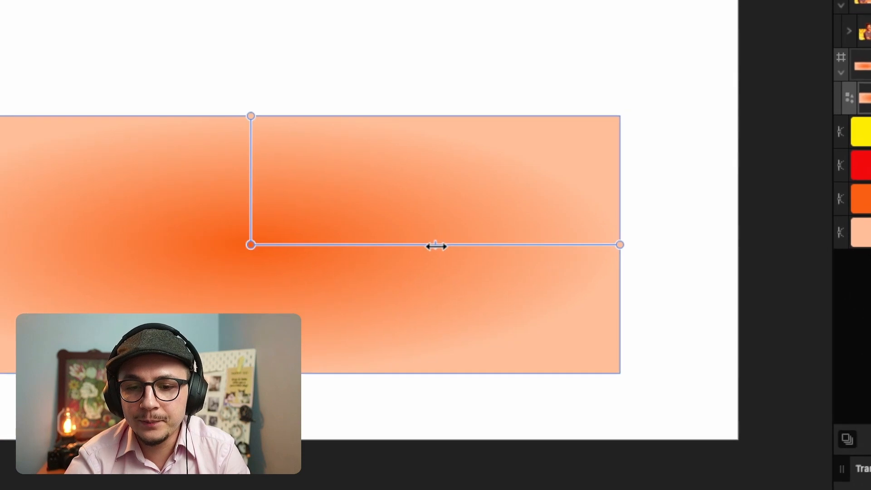
drag(553, 309, 518, 308)
drag(368, 246, 406, 229)
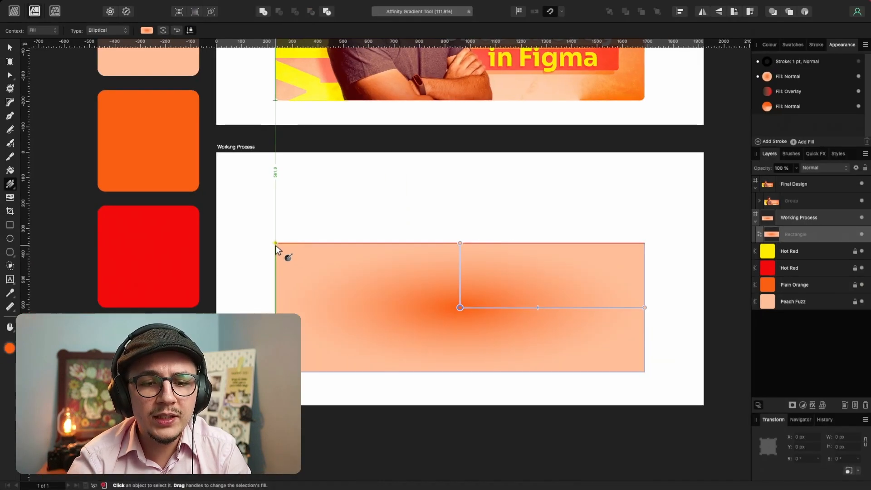
- Redraw the elliptical gradient from the rectangle's upper-left corner along its top edge, adjusting the length of both its axes
drag(276, 244, 427, 244)
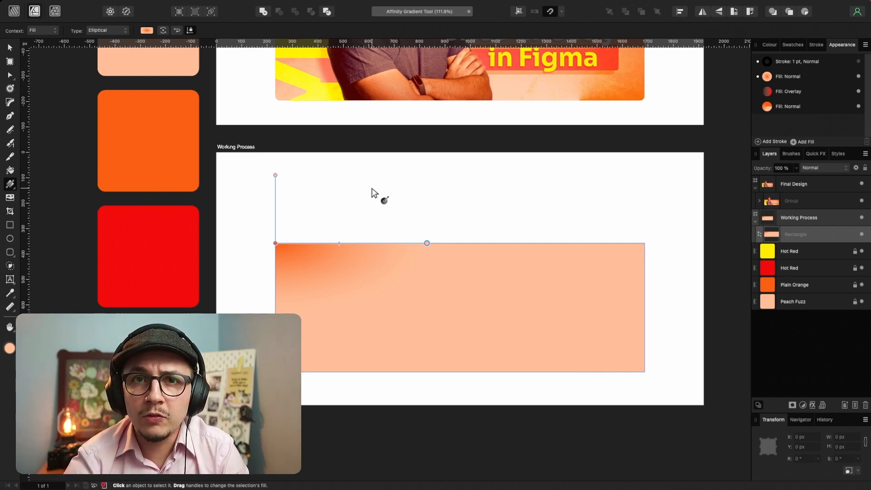
scroll(373, 193, left, 2)
scroll(373, 193, left, 3)
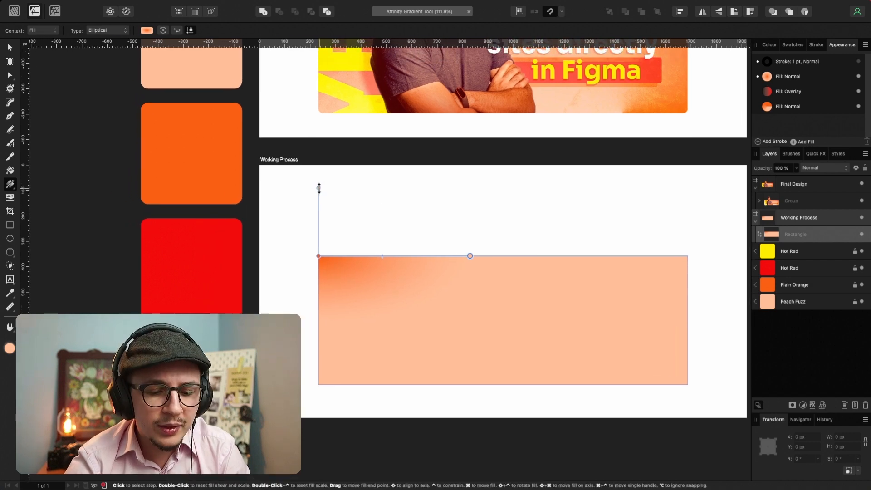
mouse_move(319, 188)
mouse_down()
mouse_move(319, 117)
mouse_move(319, 240)
mouse_move(318, 131)
mouse_move(318, 205)
mouse_up()
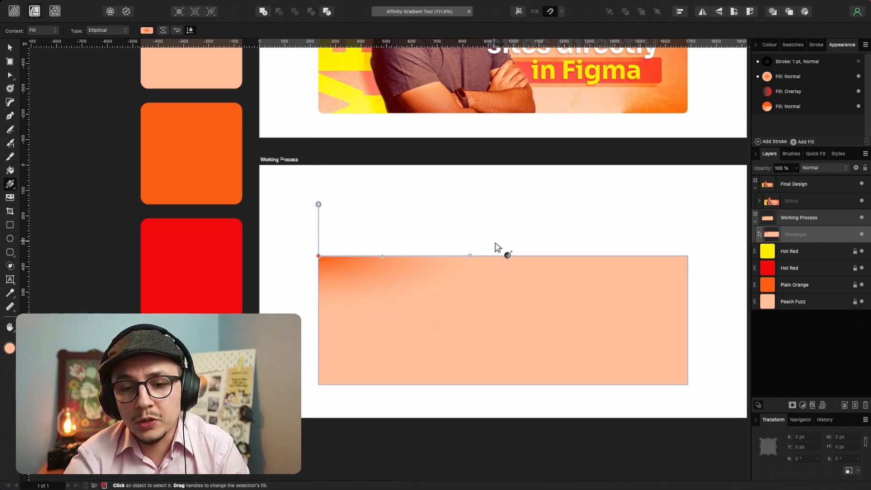
mouse_move(508, 255)
mouse_down()
mouse_move(385, 256)
mouse_move(504, 256)
mouse_up()
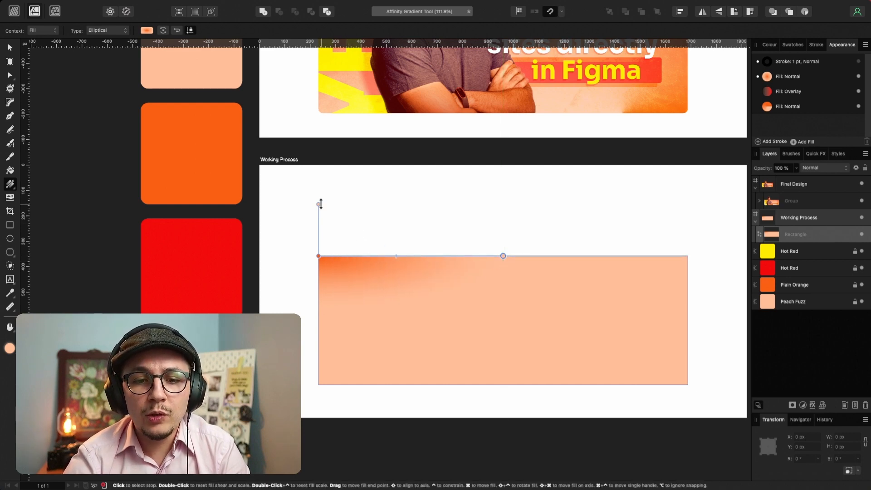
drag(319, 204, 319, 177)
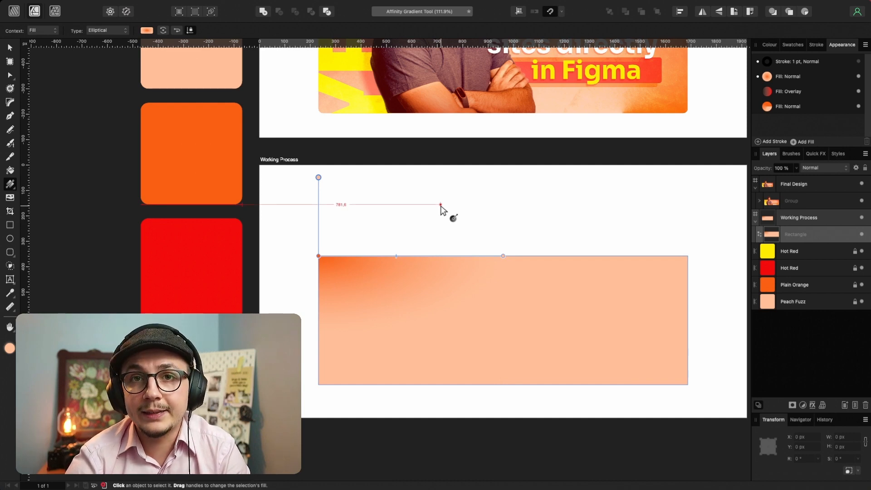
key(v)
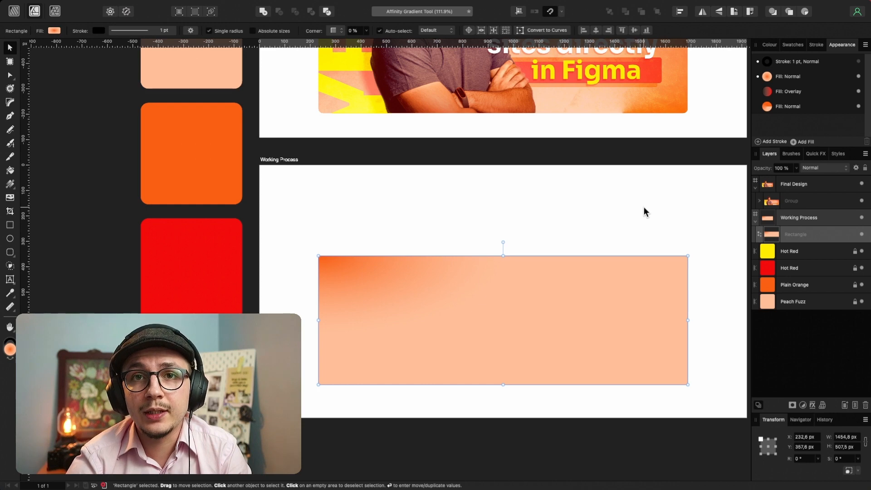
- Change the top fill's gradient type to Radial and draw it from the rectangle's upper-left corner to just under halfway along the top edge
click(767, 76)
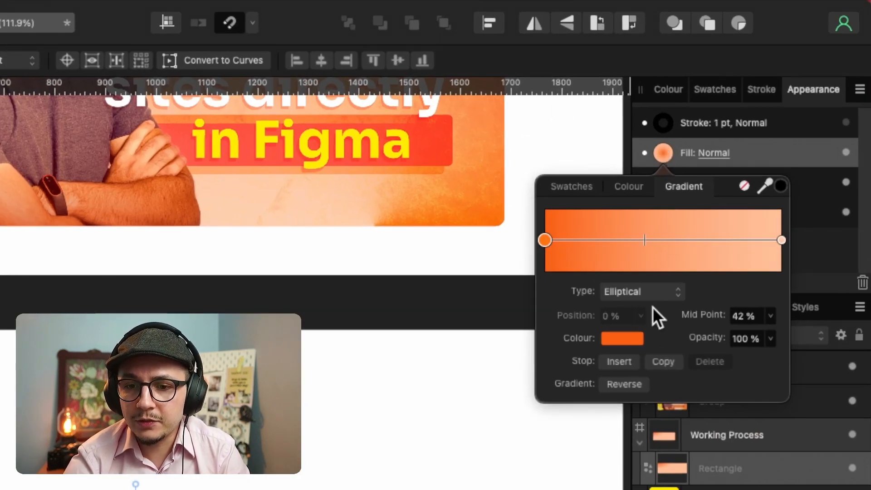
click(651, 298)
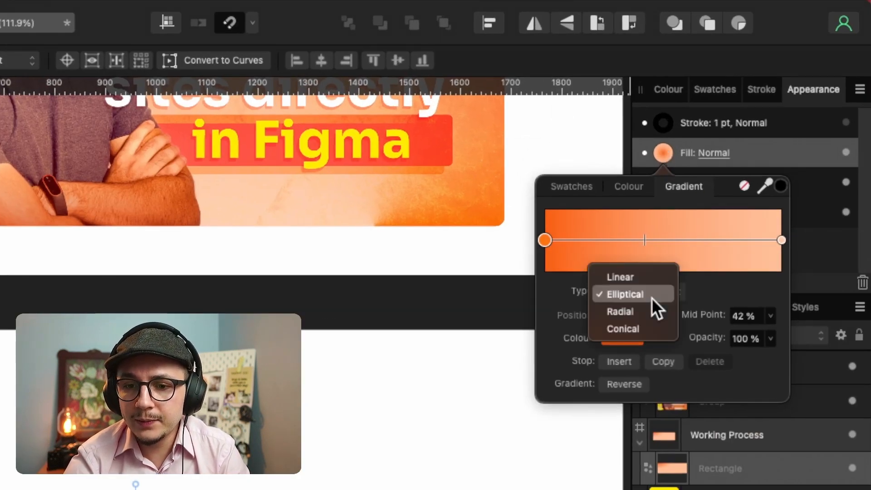
click(648, 310)
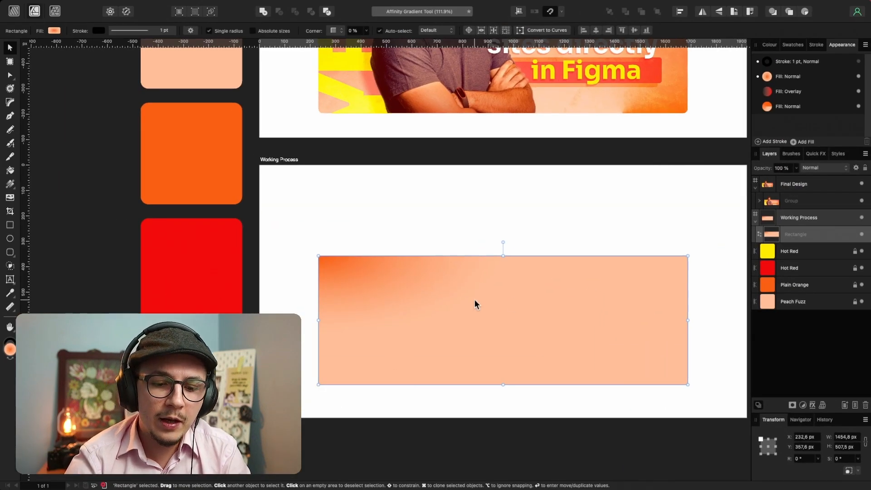
key(g)
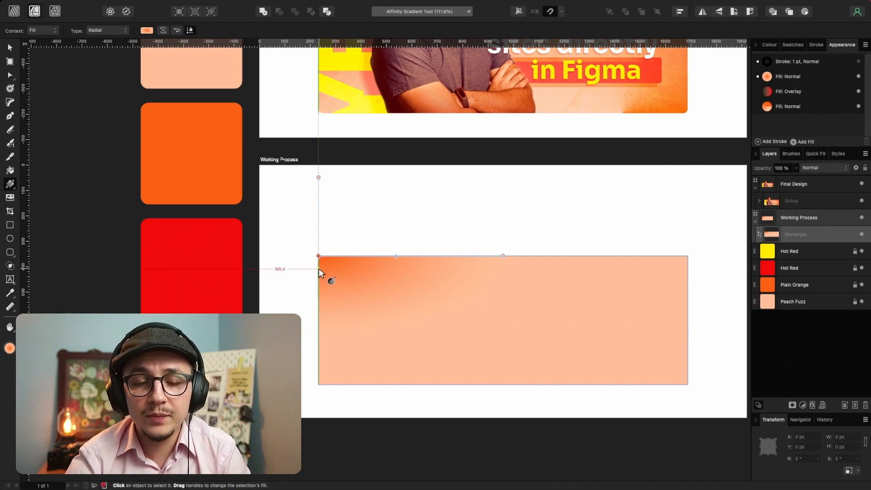
drag(319, 268, 463, 269)
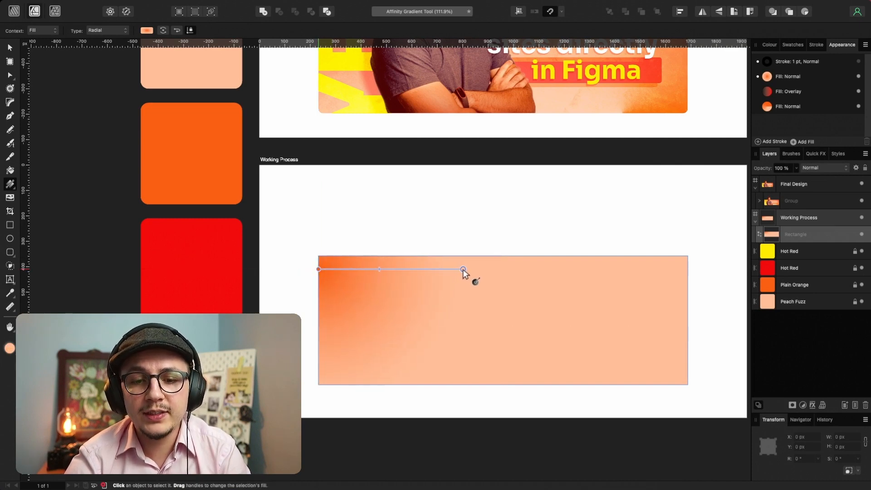
drag(319, 257, 479, 255)
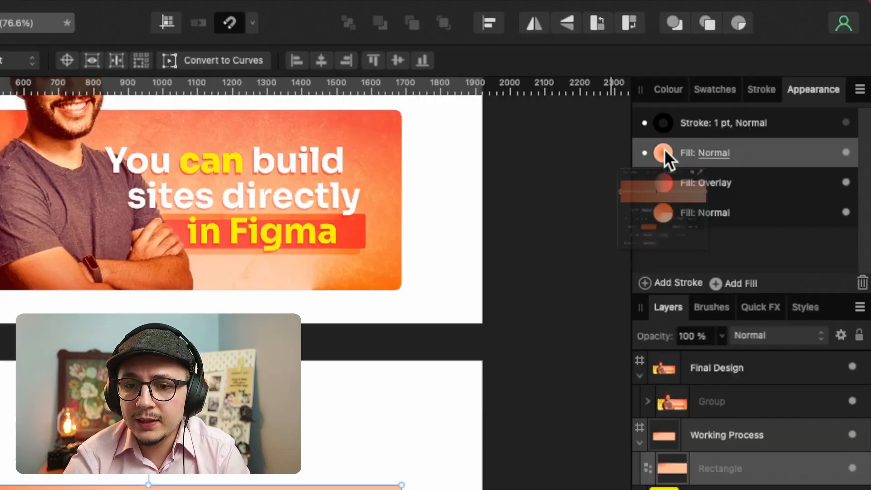
- Set the radial gradient's outer Peach Fuzz stop to 0% opacity and open the orange centre stop's colour and noise settings
click(768, 75)
click(781, 240)
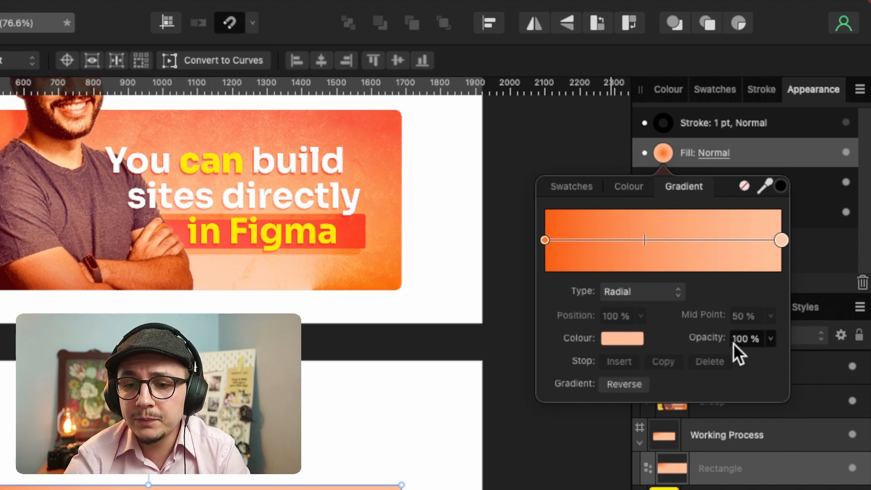
drag(721, 341, 620, 344)
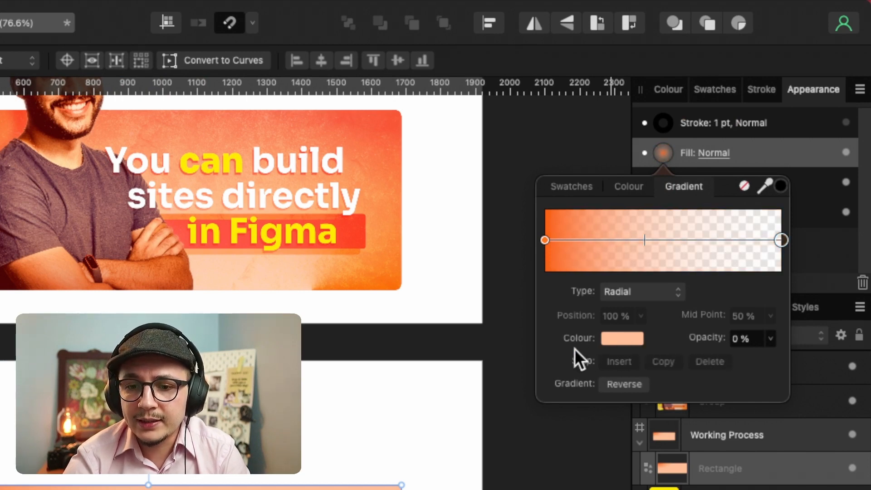
click(624, 384)
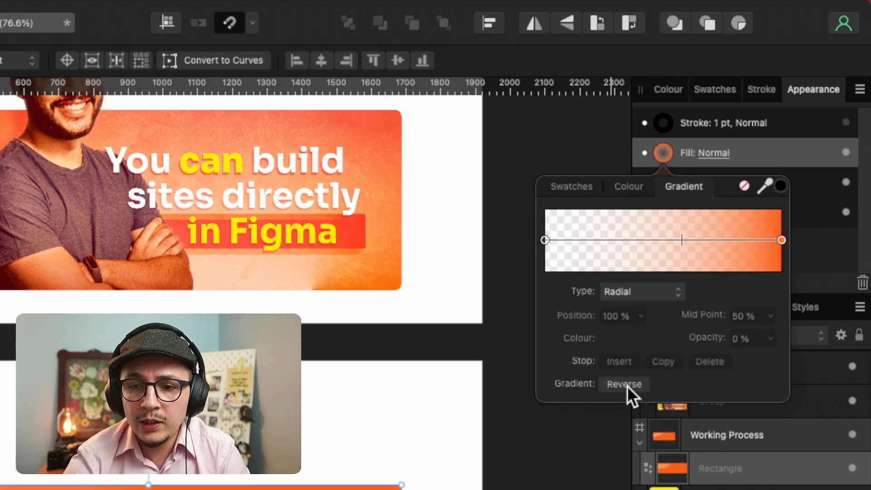
click(625, 384)
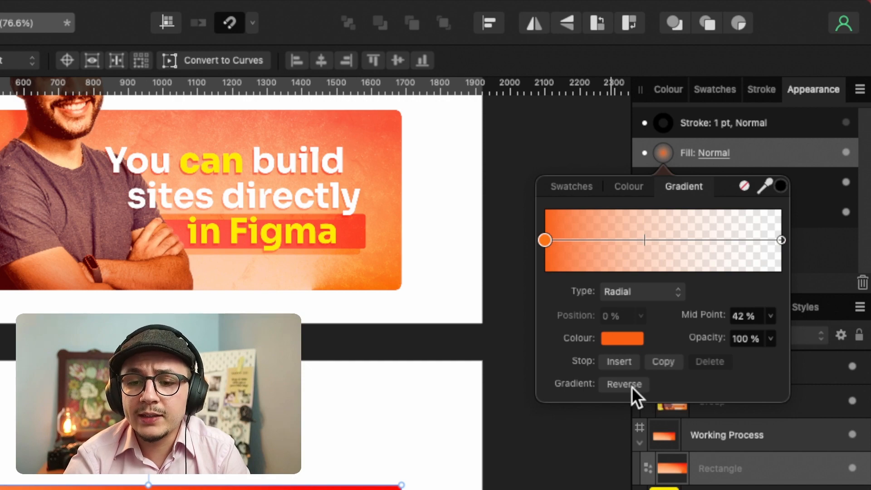
click(626, 339)
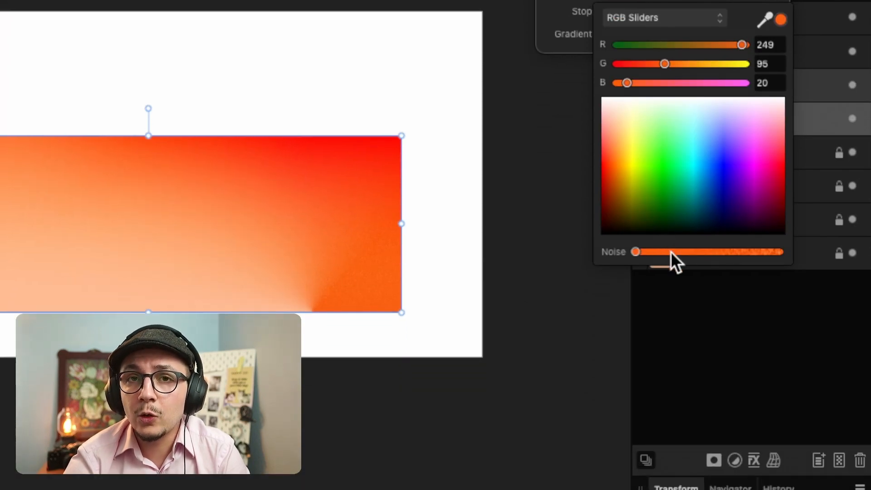
drag(671, 251, 679, 250)
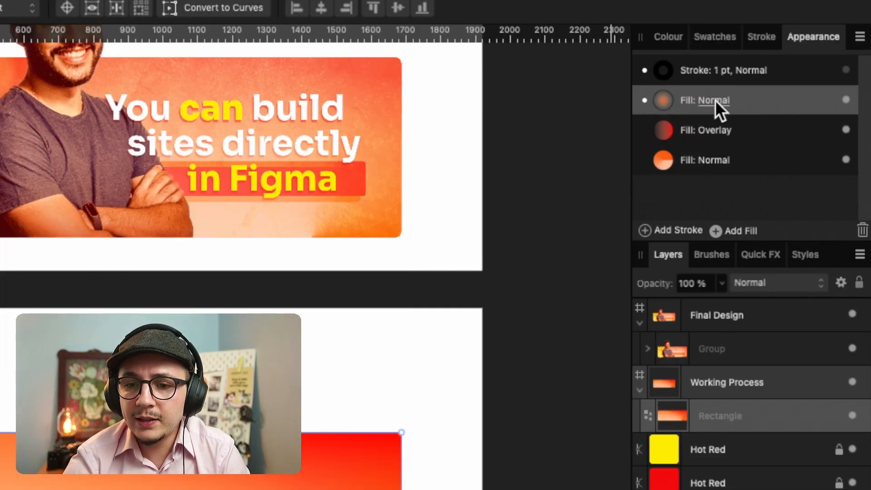
- Set the blend mode of the orange-to-transparent radial fill to Overlay and deselect the rectangle
click(716, 101)
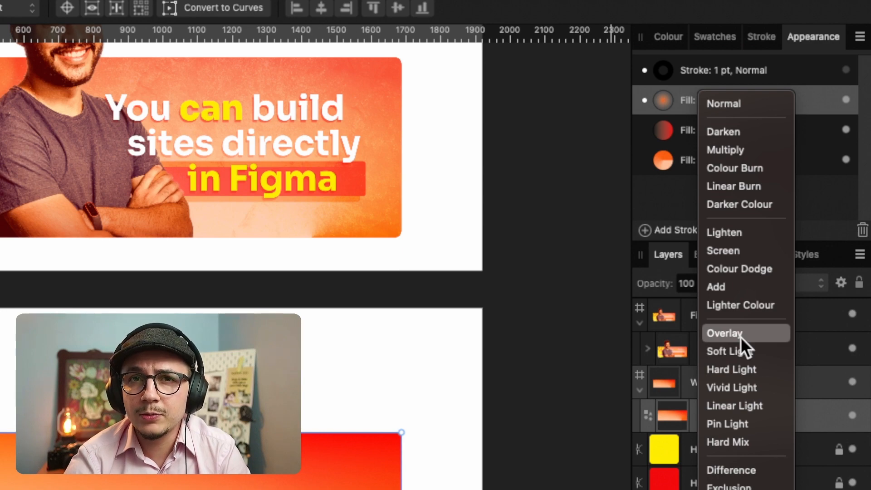
click(741, 337)
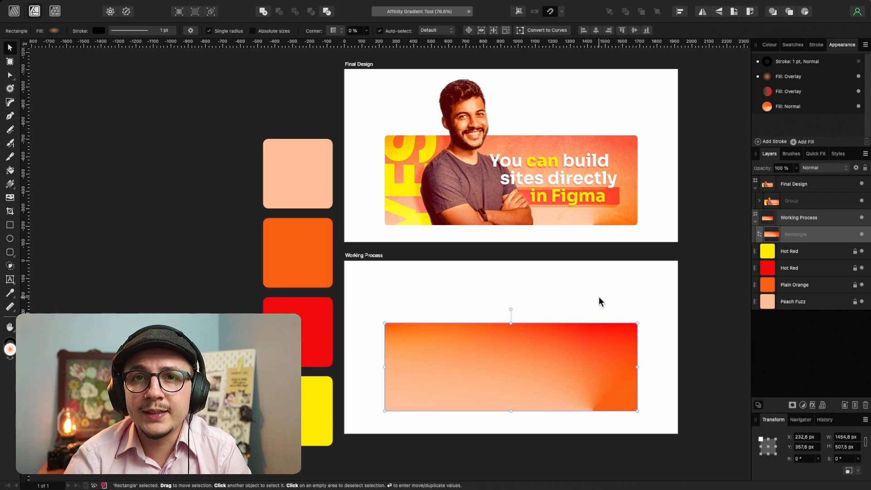
click(599, 296)
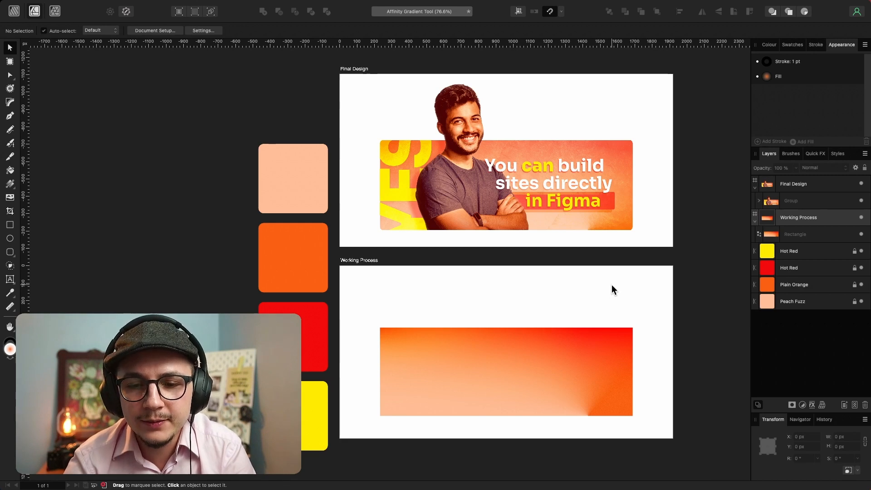
- Round all four corners of the gradient rectangle to a 35 px radius with the Corner tool and convert the rectangle to curves
click(578, 372)
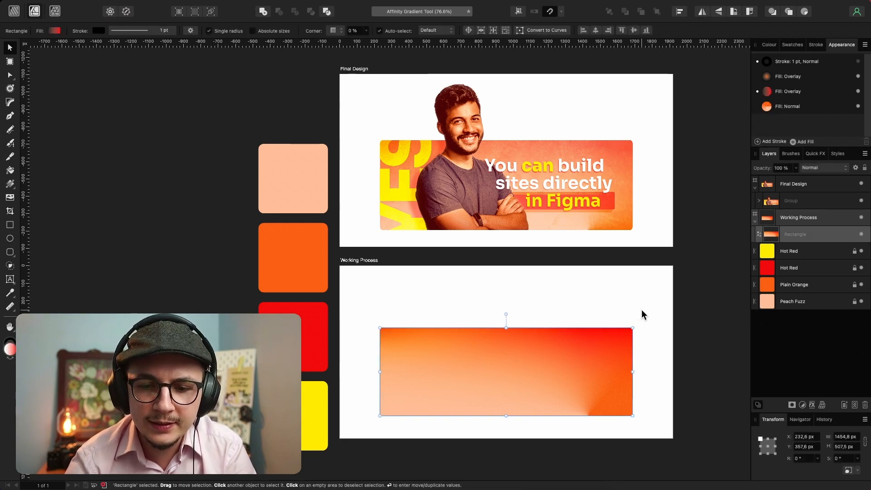
key(c)
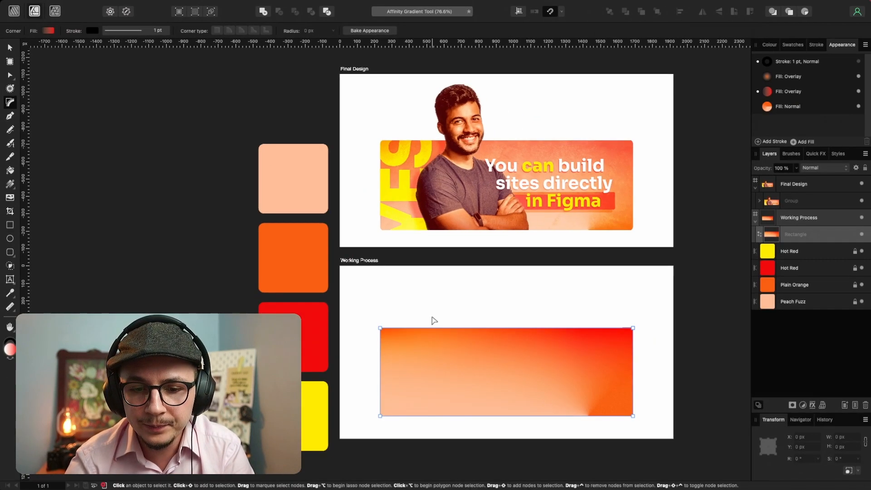
drag(672, 310, 354, 440)
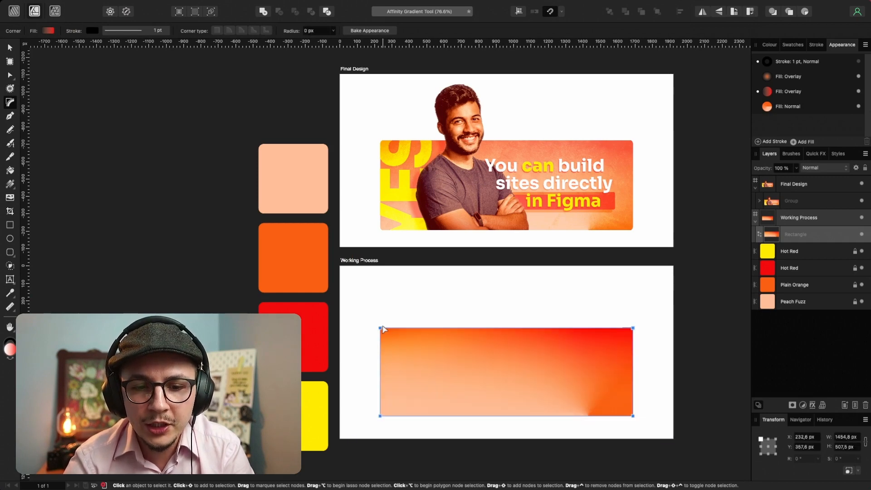
drag(386, 336, 399, 349)
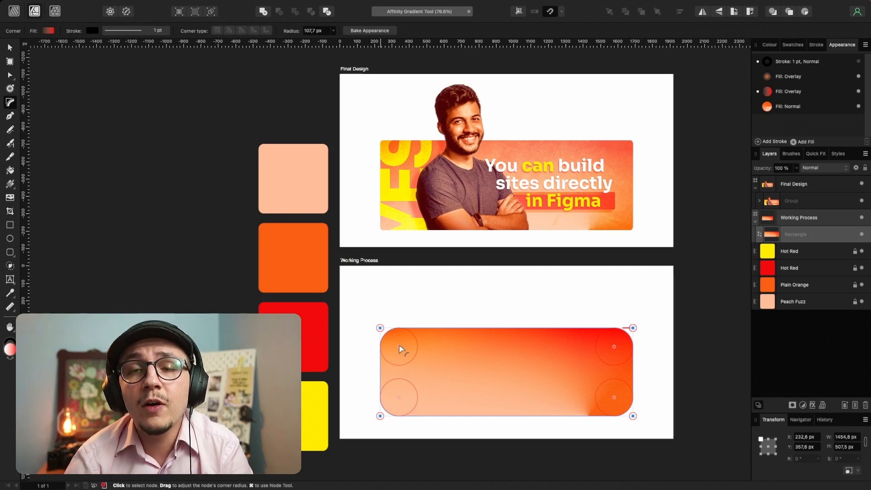
drag(399, 348, 385, 333)
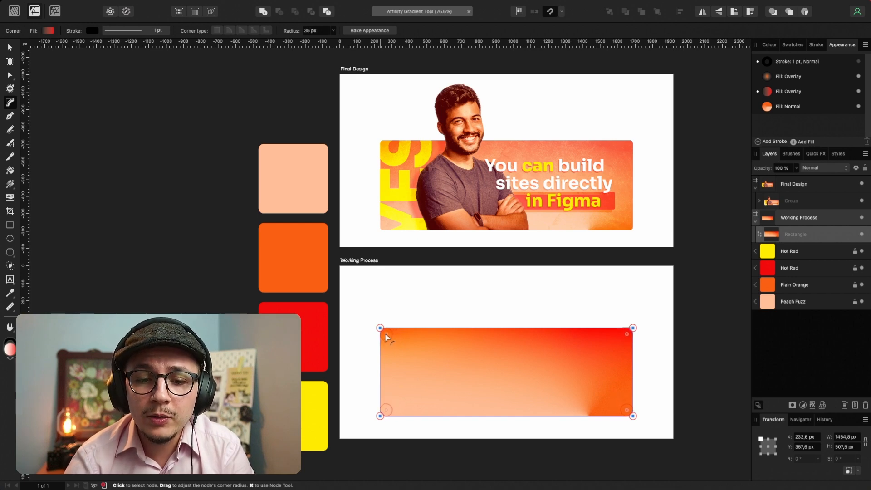
key(super+Return)
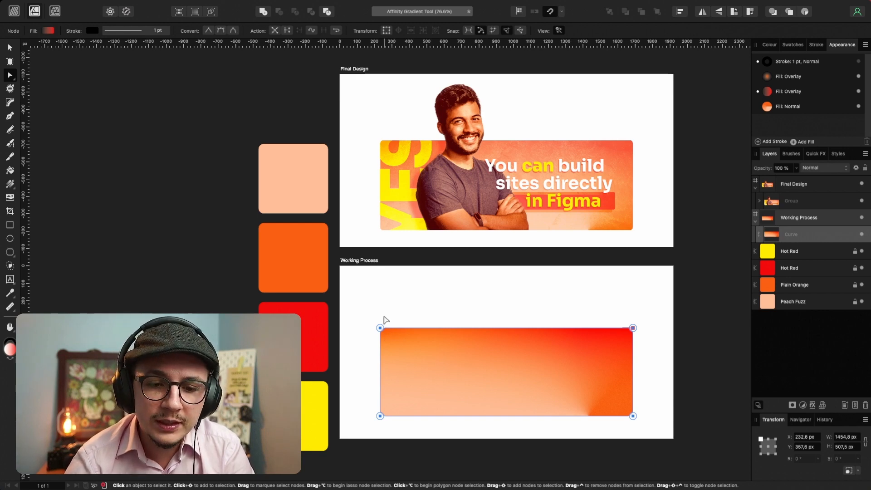
click(390, 321)
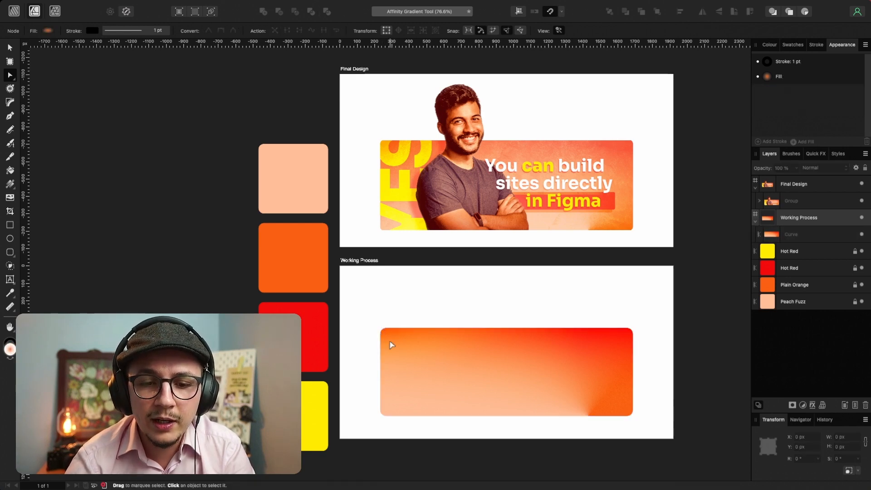
- Try moving the rounded curve's upper-left corner node up and inwards, undo the move, and deselect the shape
click(392, 345)
click(381, 328)
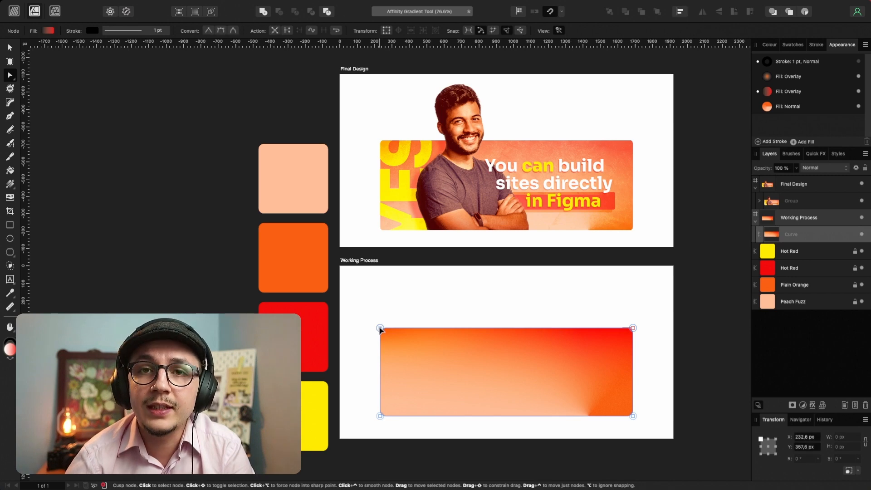
drag(380, 329, 473, 284)
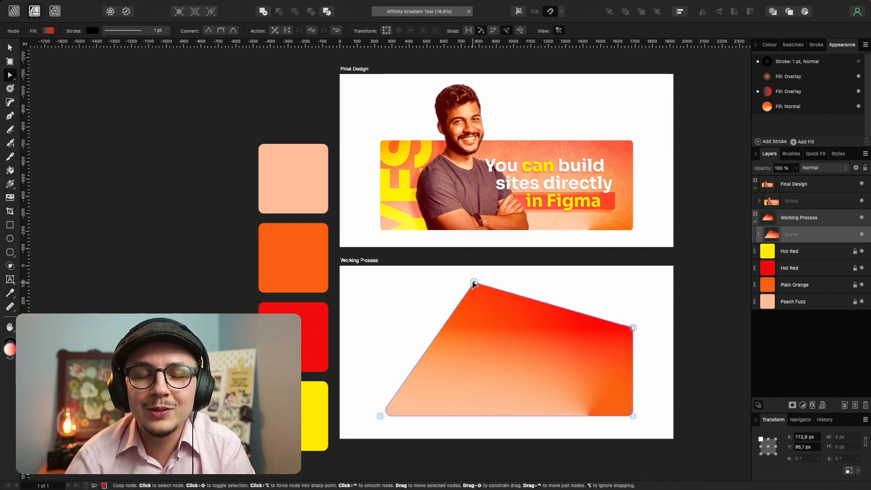
drag(474, 283, 474, 285)
key(super+z)
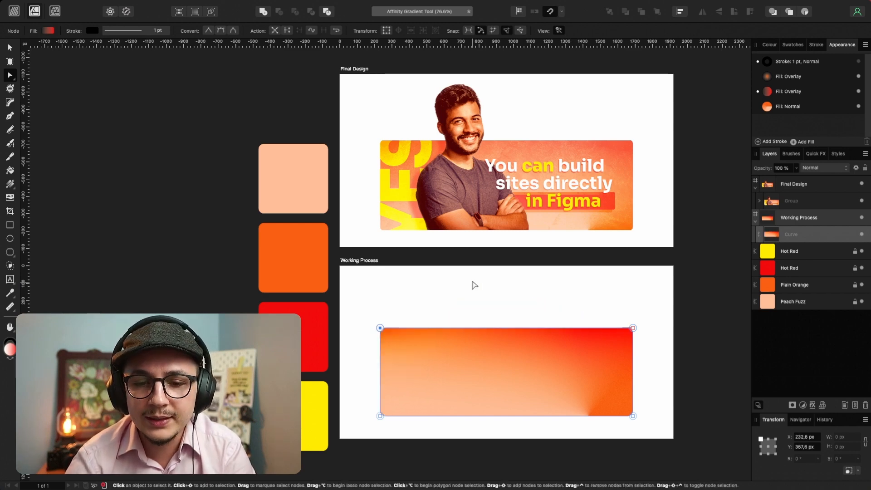
key(v)
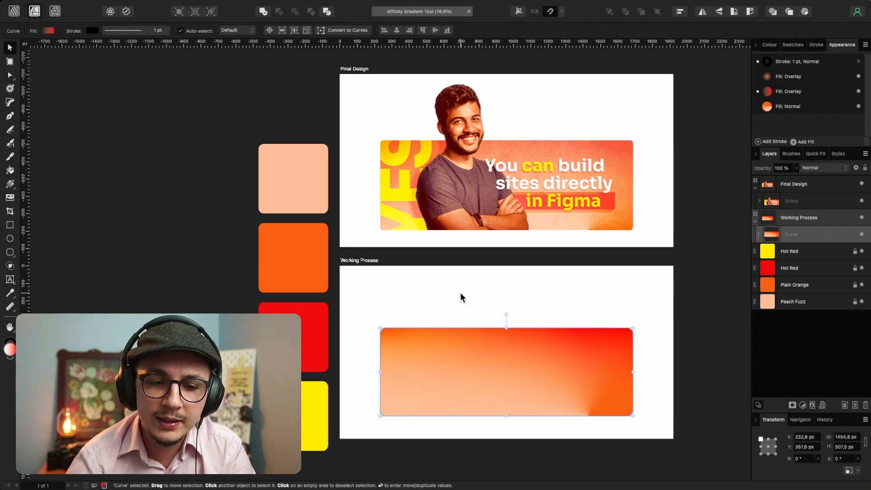
key(super+d)
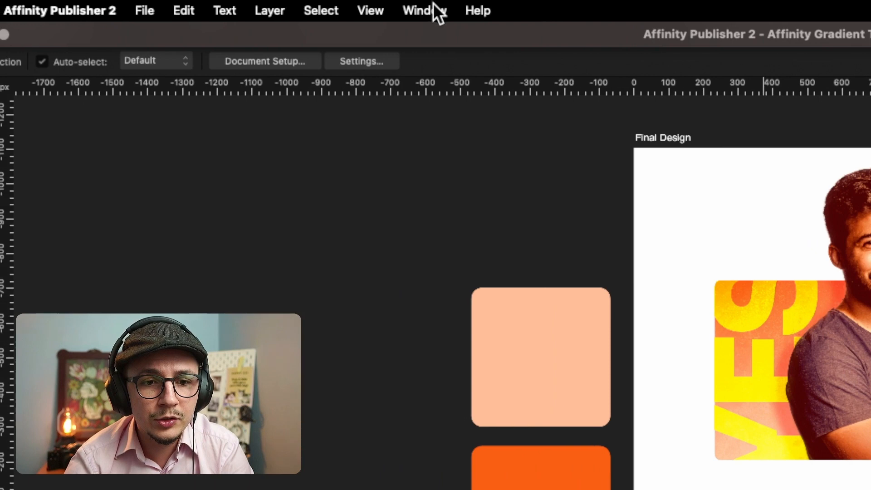
- Show the Stock library and search Pexels for "texture" in place of the previous search term
click(432, 10)
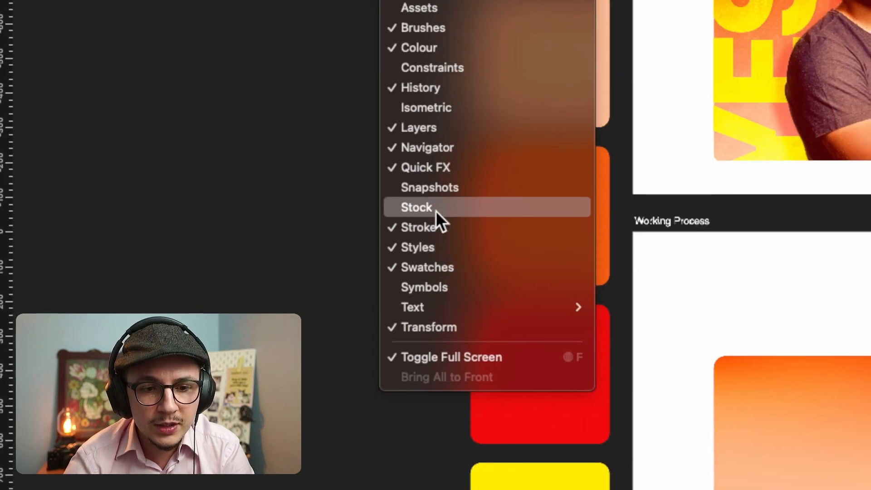
click(435, 209)
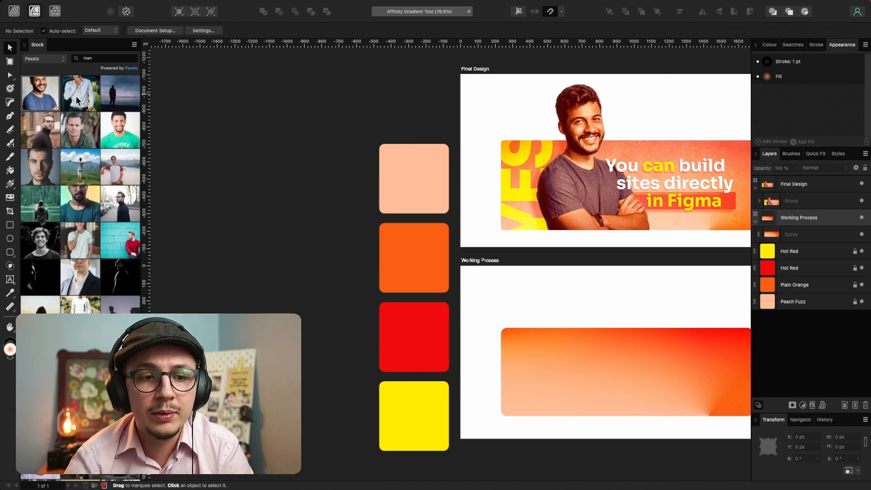
click(95, 58)
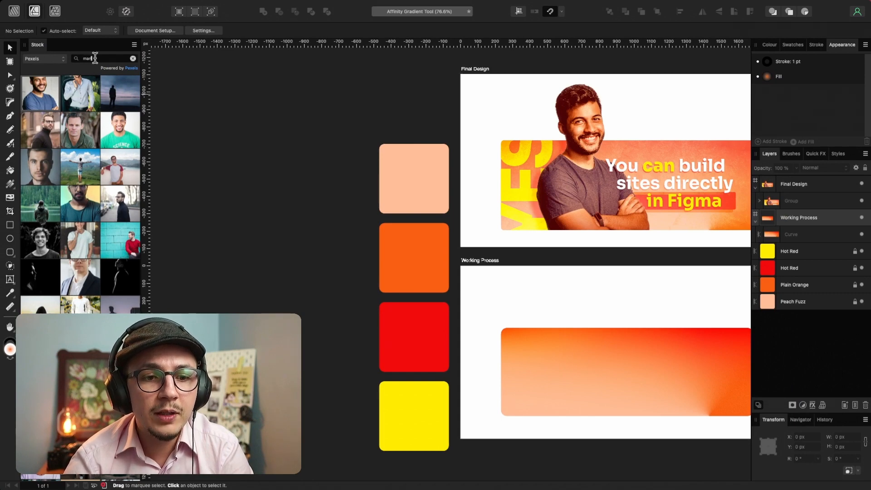
double_click(94, 58)
key(BackSpace)
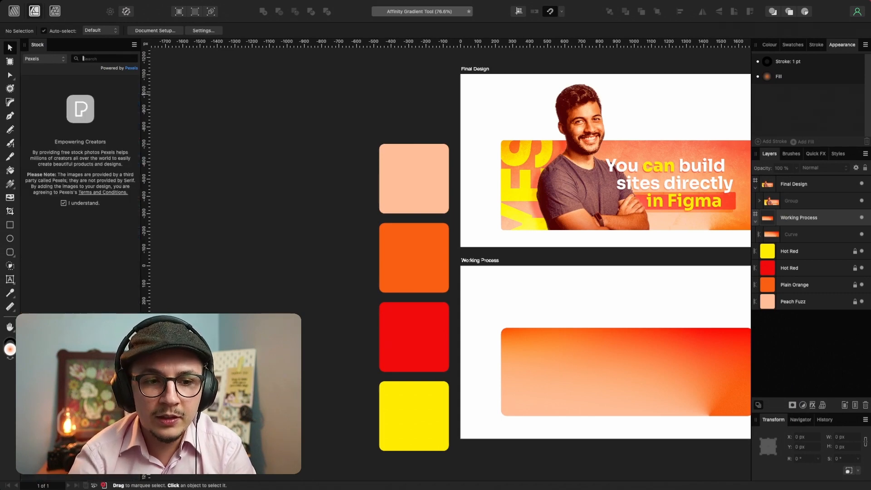
text(textu)
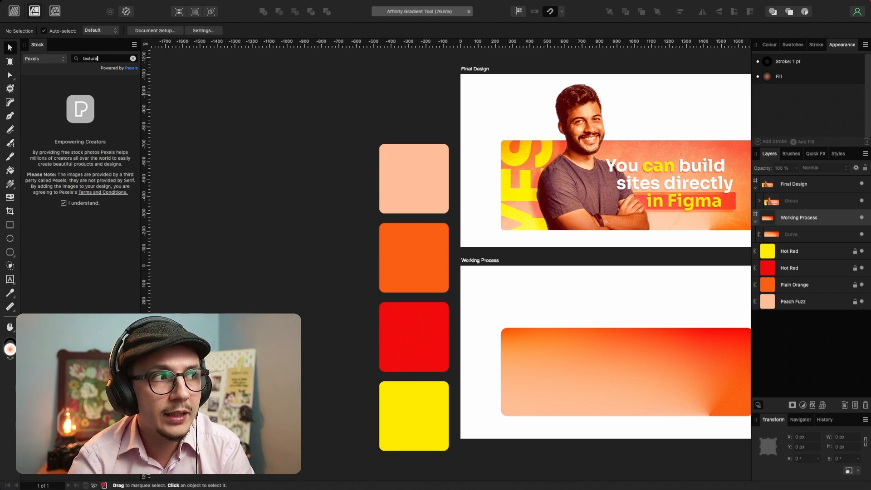
text(re)
key(Return)
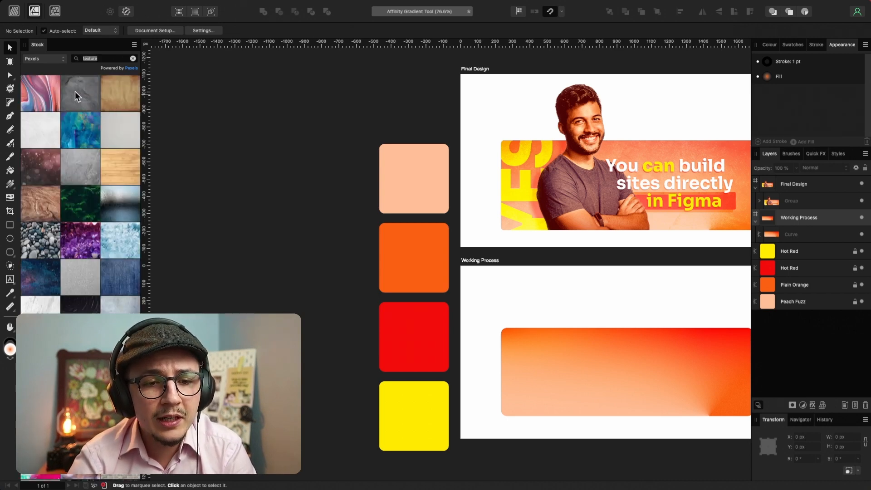
- Place the dark grey stone texture on the Working Process artboard, scale it to about 1932 x 1280 px and position it over the artboard
drag(287, 195, 520, 302)
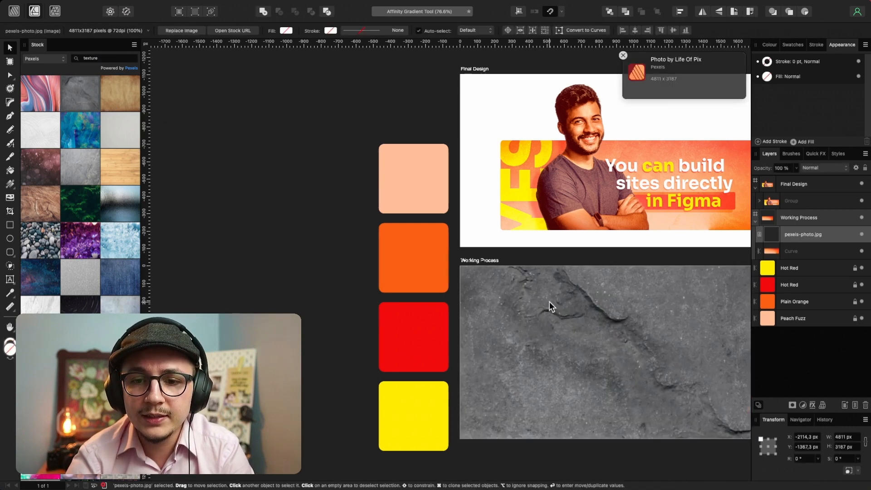
scroll(431, 303, right, 5)
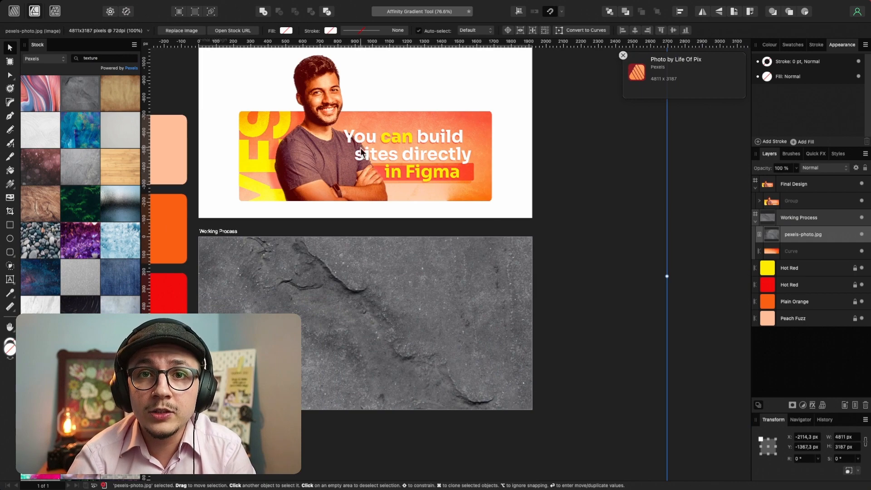
scroll(400, 268, down, 3)
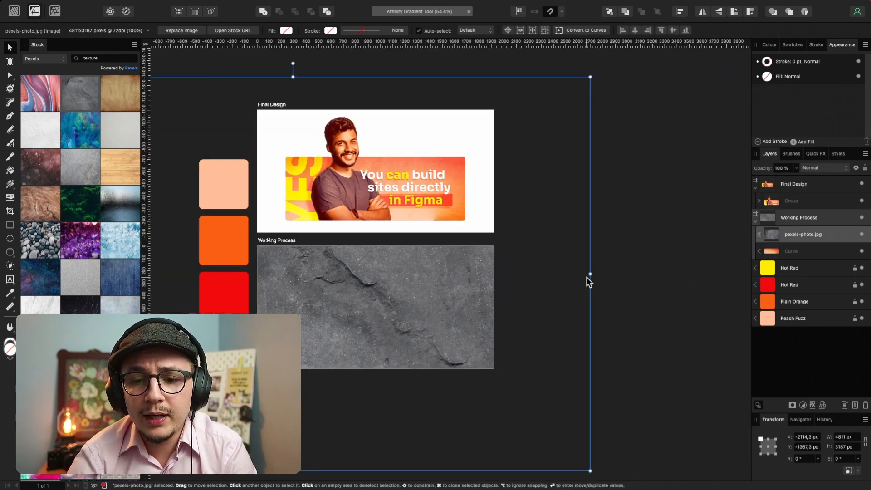
drag(590, 274, 411, 273)
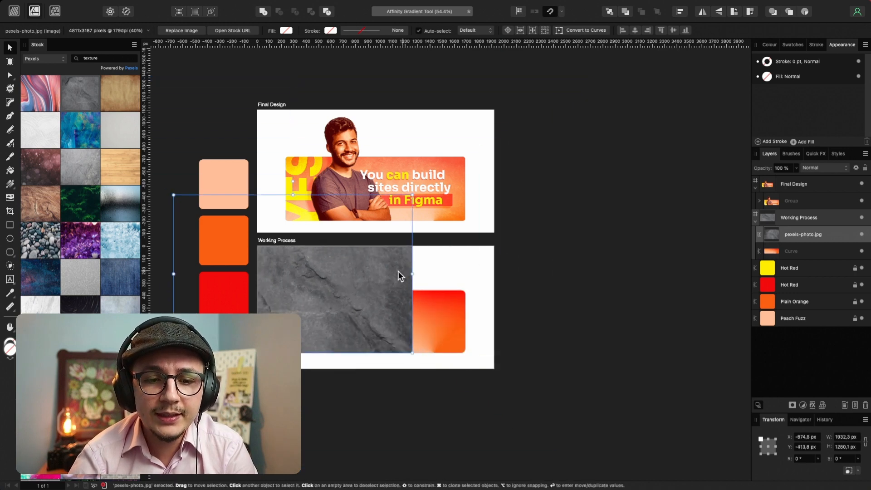
drag(325, 277, 407, 319)
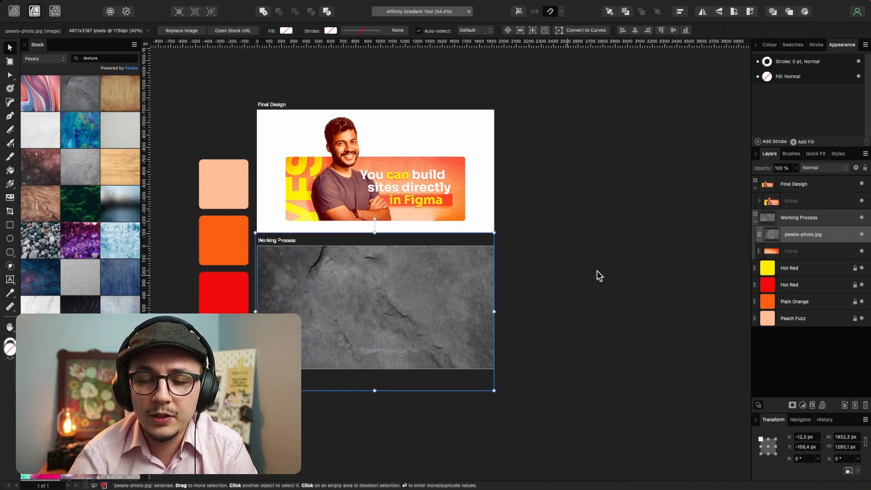
- Clip the stone texture inside the gradient curve and set its blend mode to Soft Light
drag(774, 234, 799, 252)
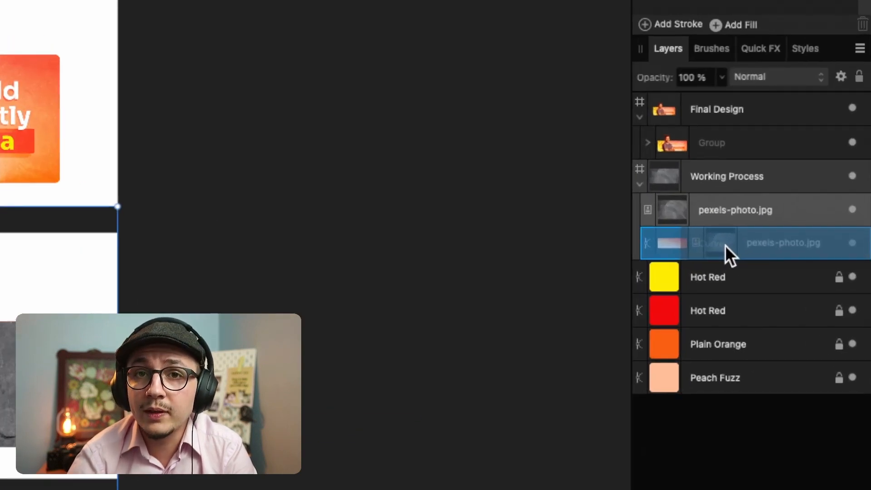
drag(725, 245, 727, 245)
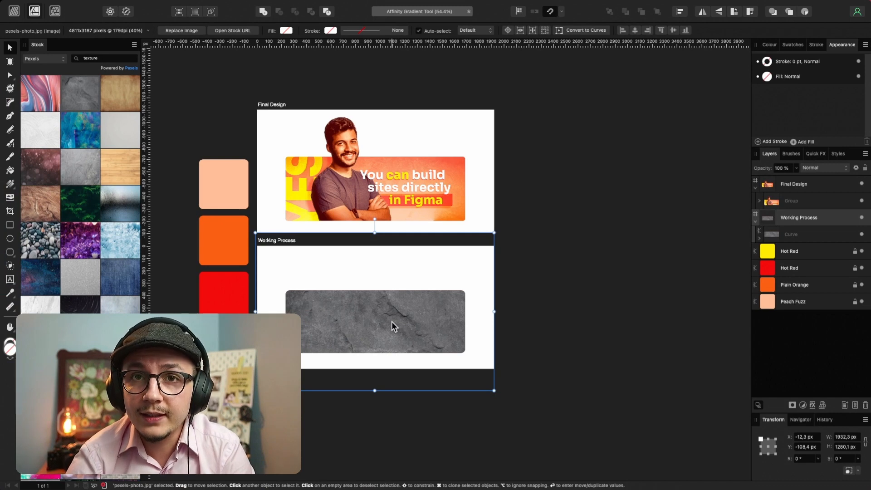
click(813, 167)
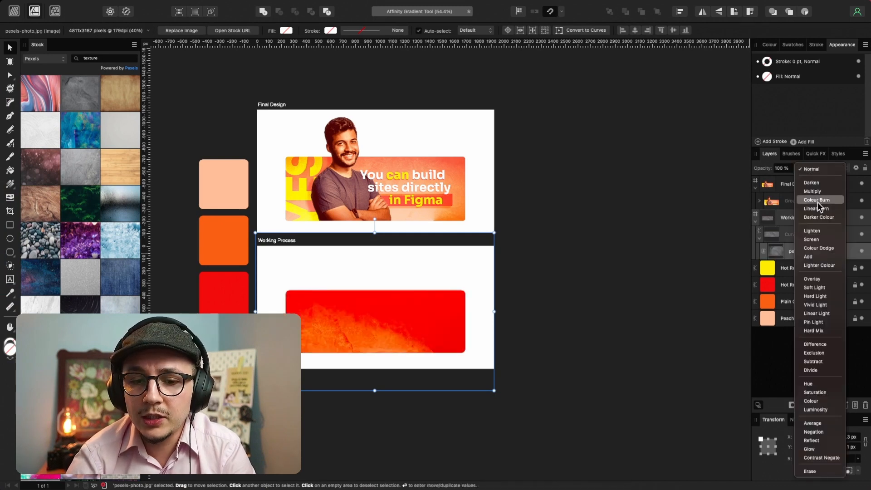
click(816, 288)
scroll(445, 295, up, 6)
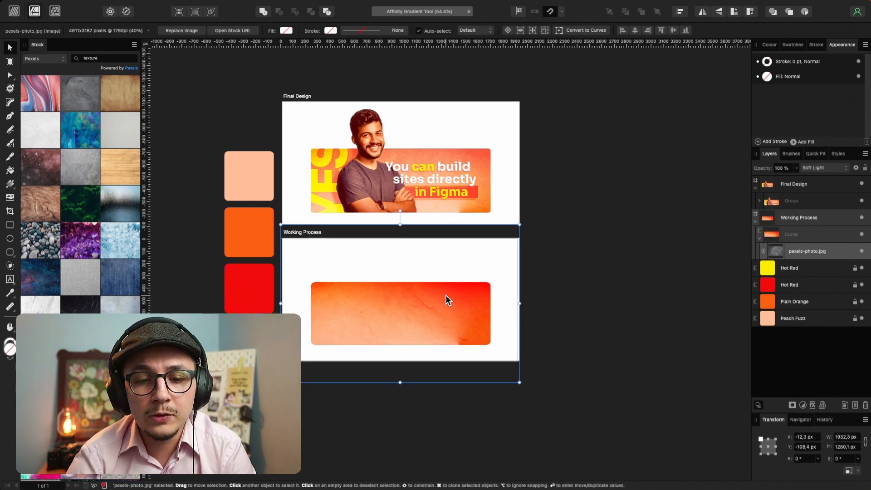
scroll(446, 295, down, 2)
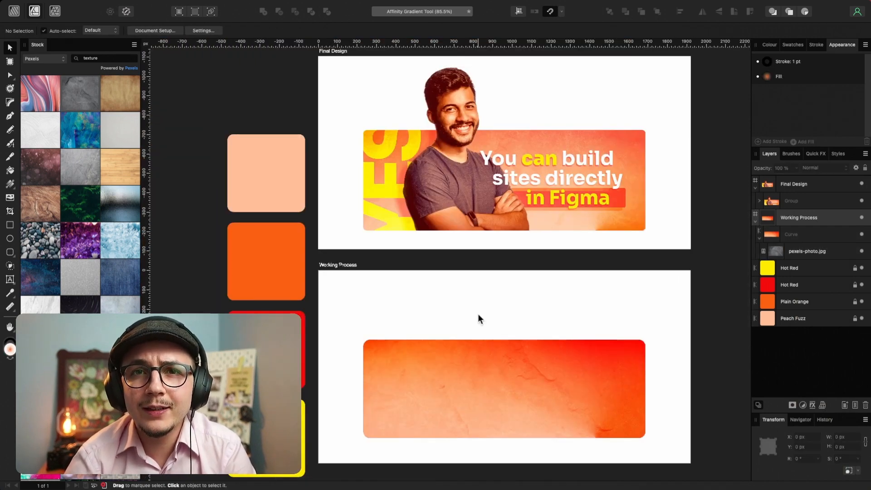
- Redraw the curve's red linear Overlay fill vertically from the banner's lower edge to a point above its upper edge
click(486, 370)
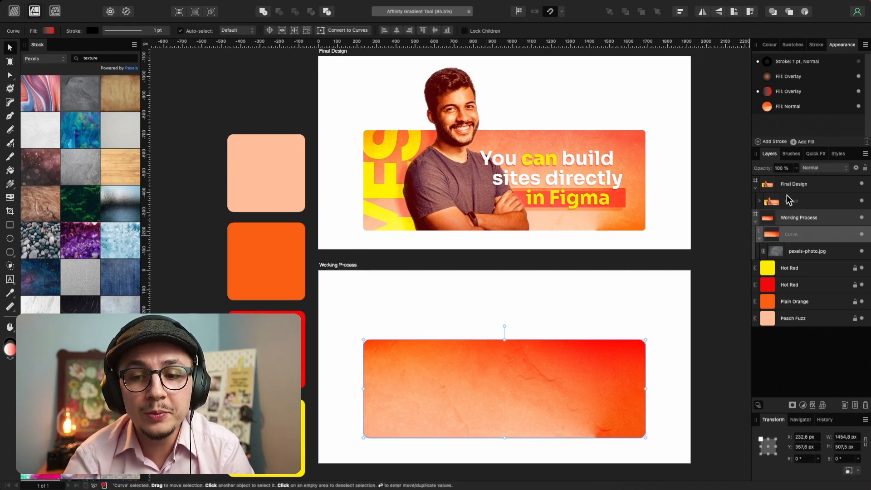
click(769, 91)
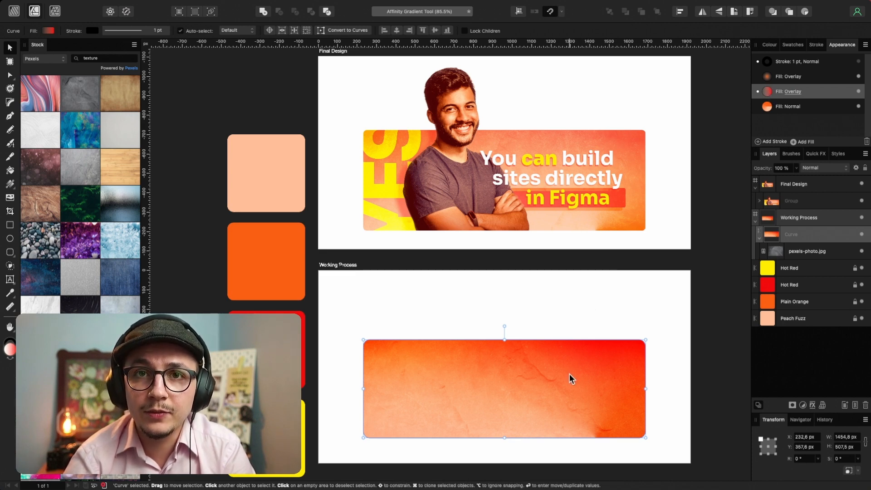
key(g)
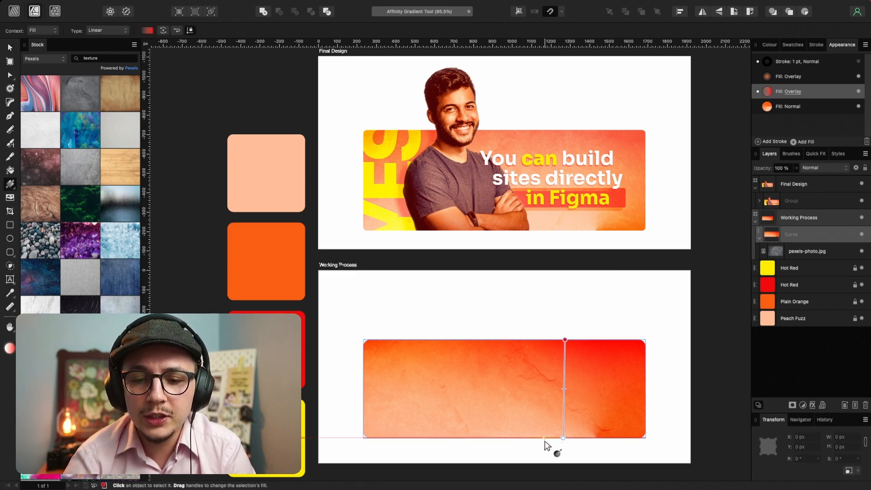
scroll(545, 442, down, 2)
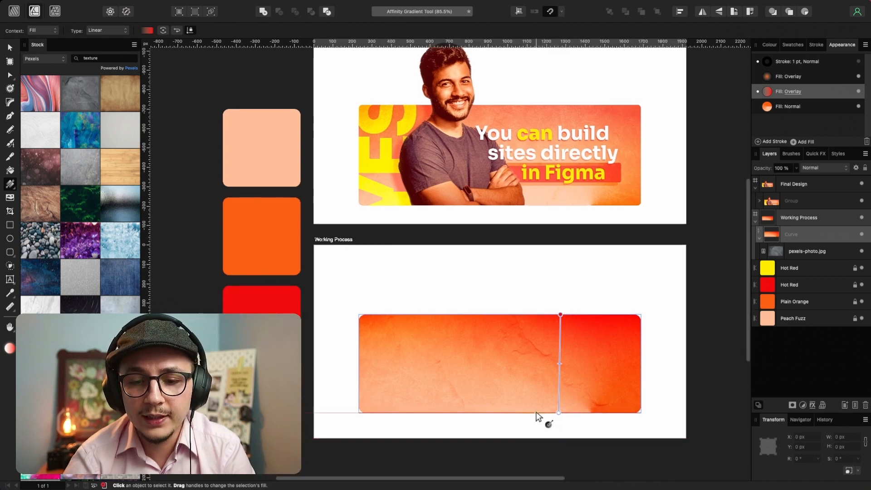
drag(537, 413, 535, 270)
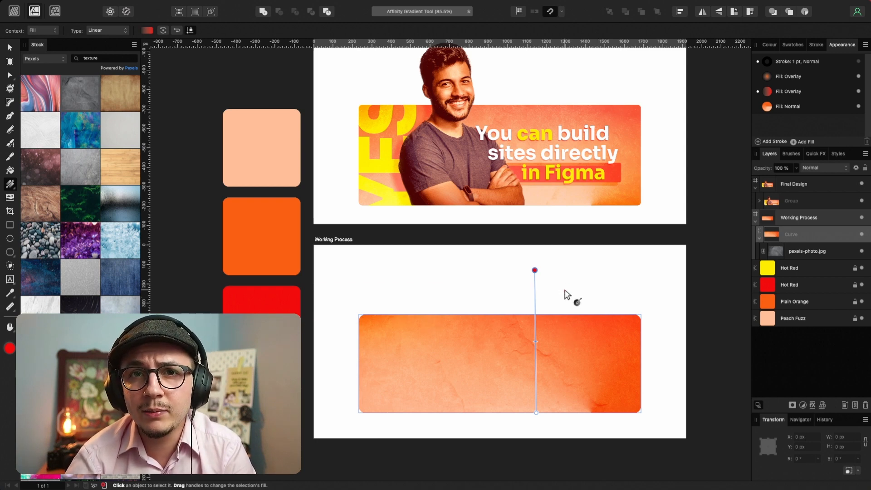
key(v)
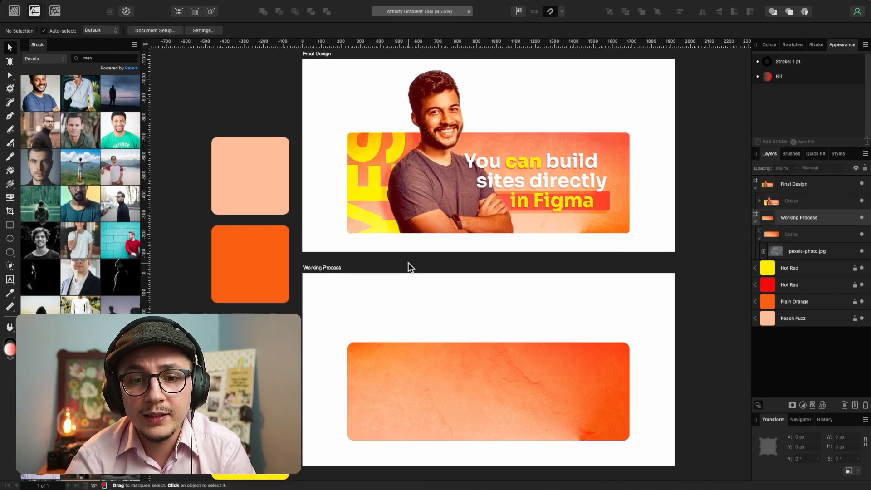
- Switch to Luminar Neo and open the photo of the man in the blue T-shirt for editing
key(ctrl+Right)
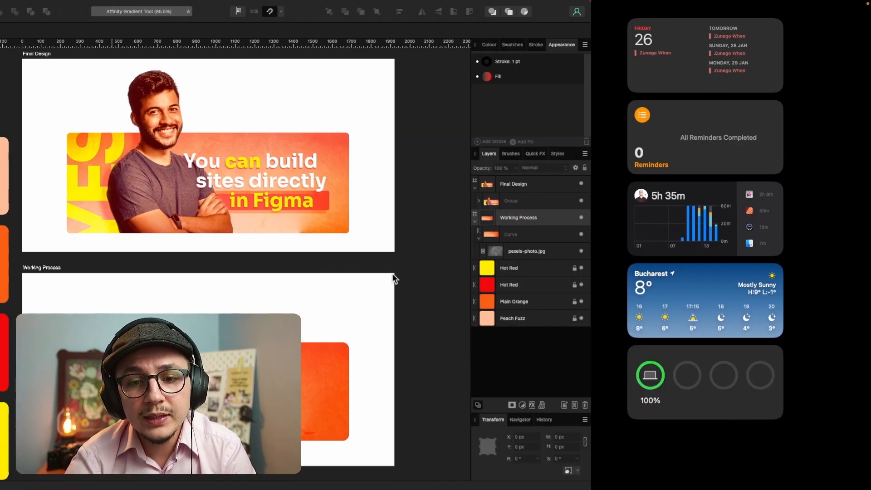
key(ctrl+Right)
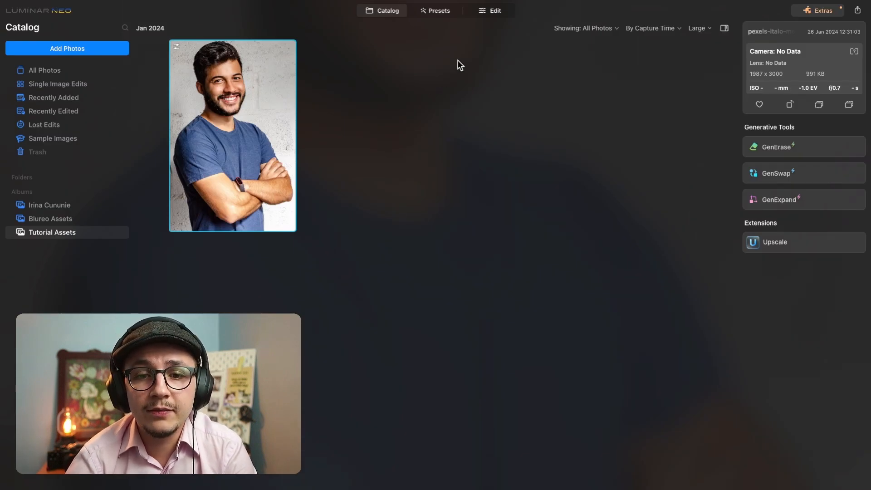
click(494, 18)
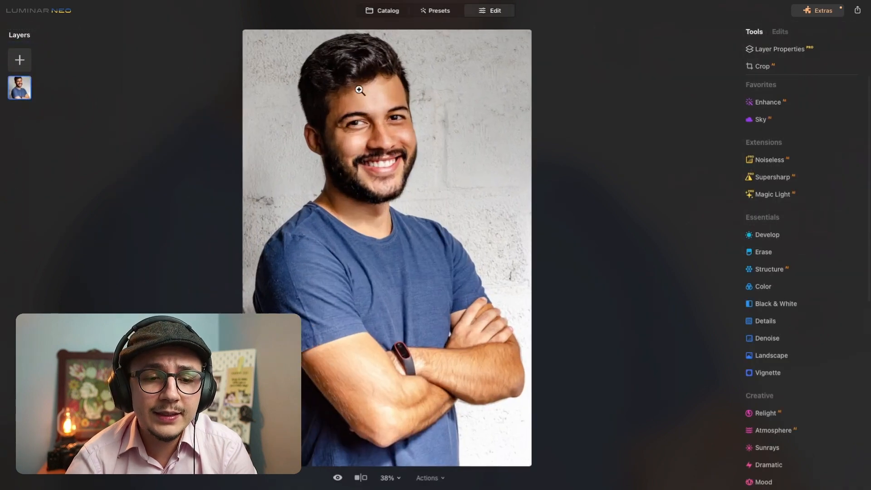
- Remove the wall background behind the man with the layer's AI Background Removal mask
click(788, 50)
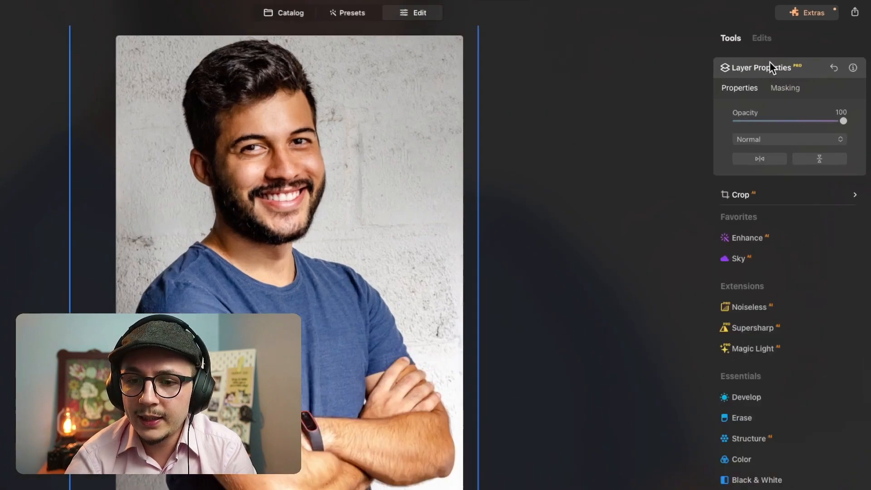
click(800, 73)
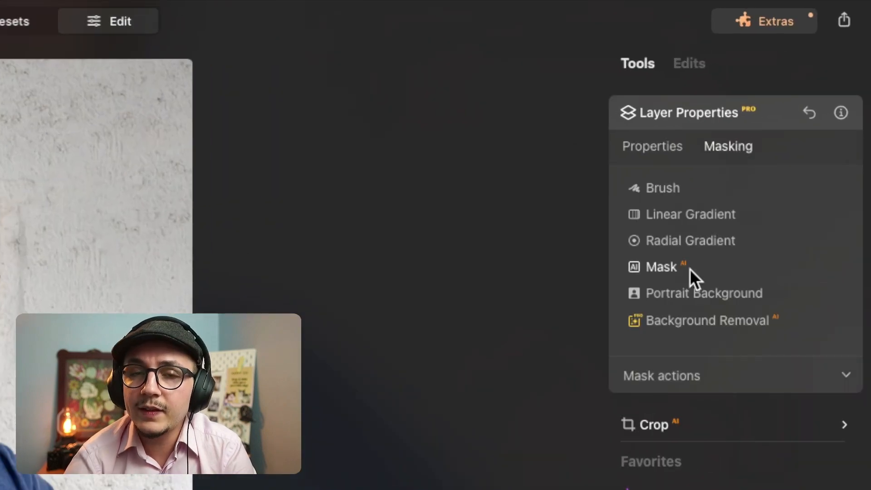
click(714, 324)
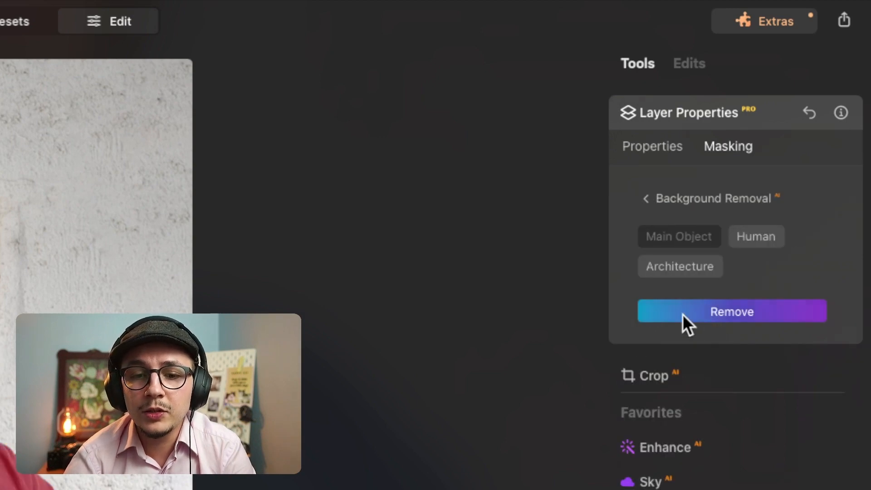
click(754, 312)
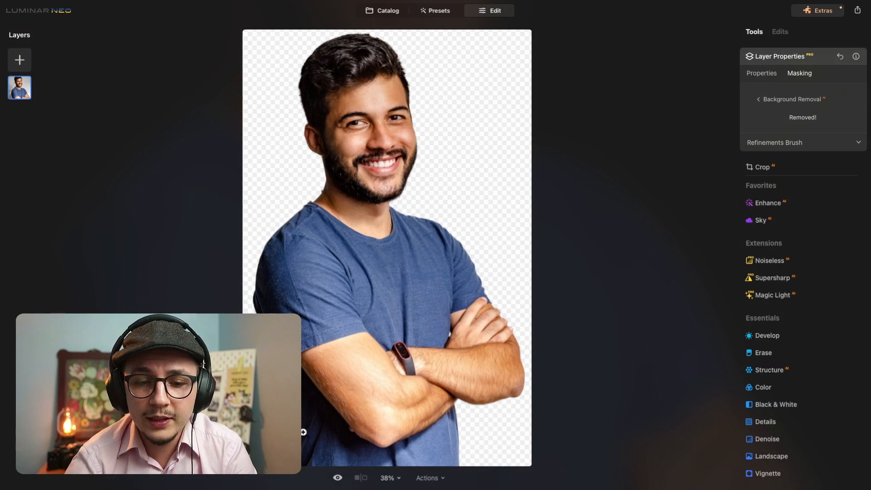
- Erase the leftover background gap between the man's shirt and hand with the mask brush in Erase mode at size 30
click(458, 334)
scroll(519, 336, up, 5)
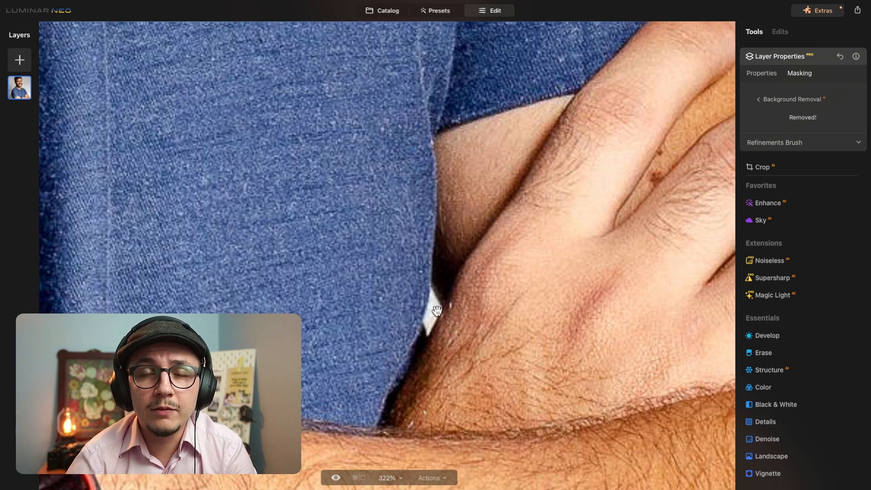
click(771, 100)
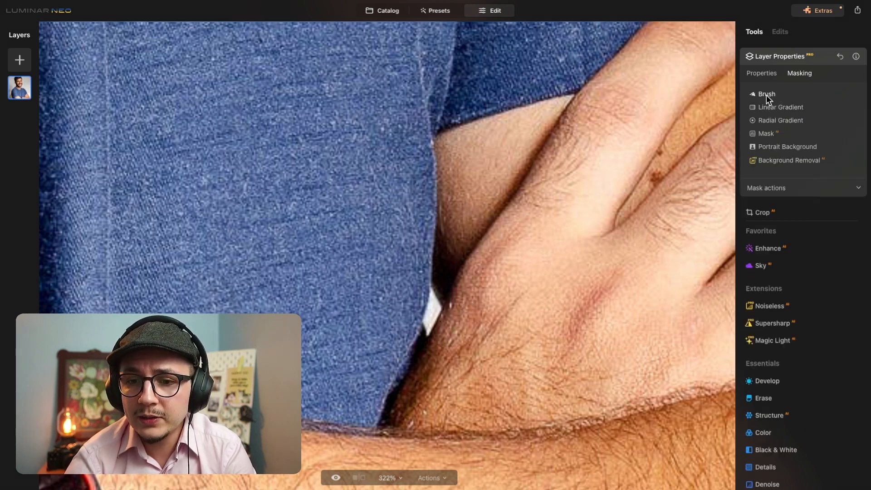
click(774, 96)
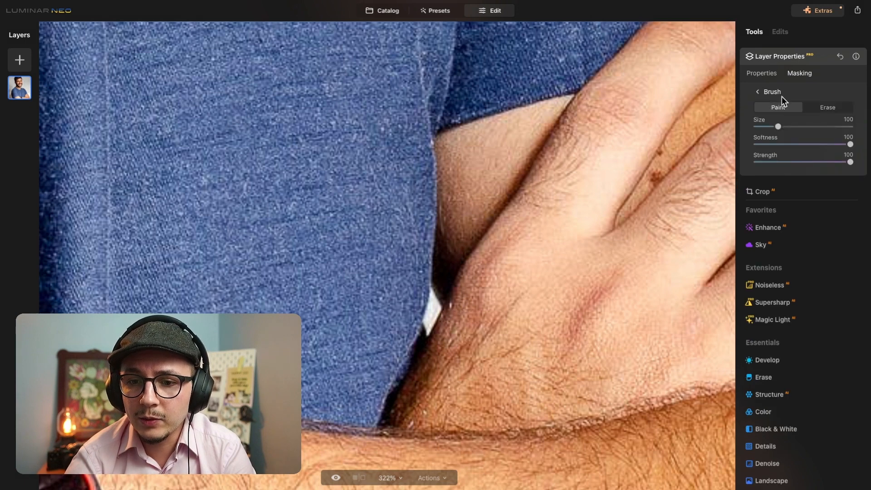
click(819, 104)
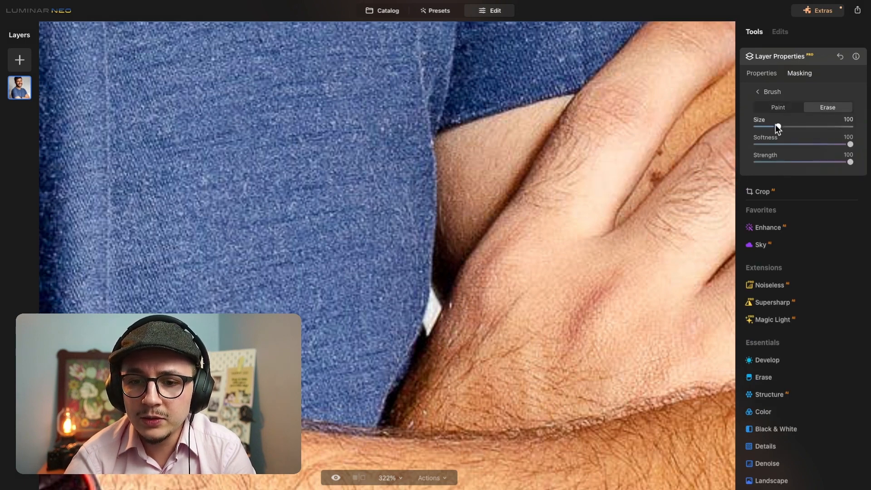
drag(776, 125, 758, 126)
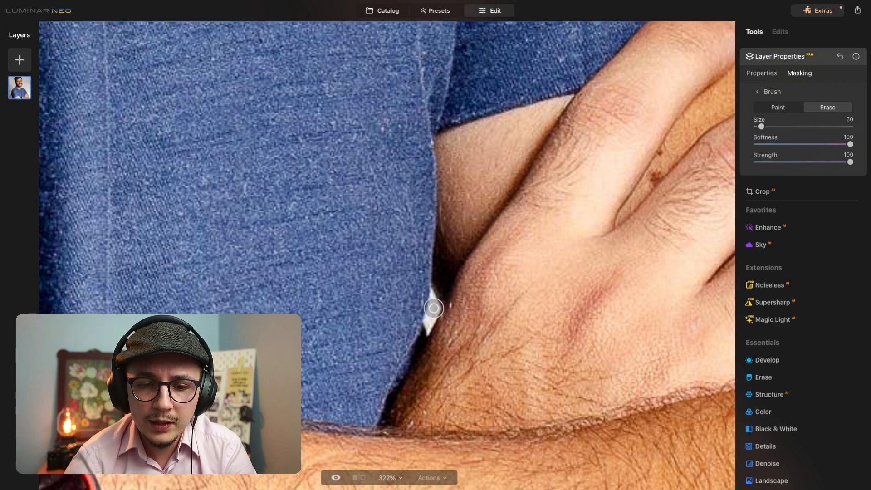
scroll(434, 309, up, 3)
mouse_move(430, 280)
mouse_down()
mouse_move(416, 329)
mouse_move(424, 355)
mouse_move(446, 308)
mouse_move(431, 289)
mouse_move(427, 338)
mouse_move(439, 301)
mouse_move(419, 337)
mouse_move(431, 321)
mouse_move(427, 279)
mouse_up()
scroll(487, 293, down, 5)
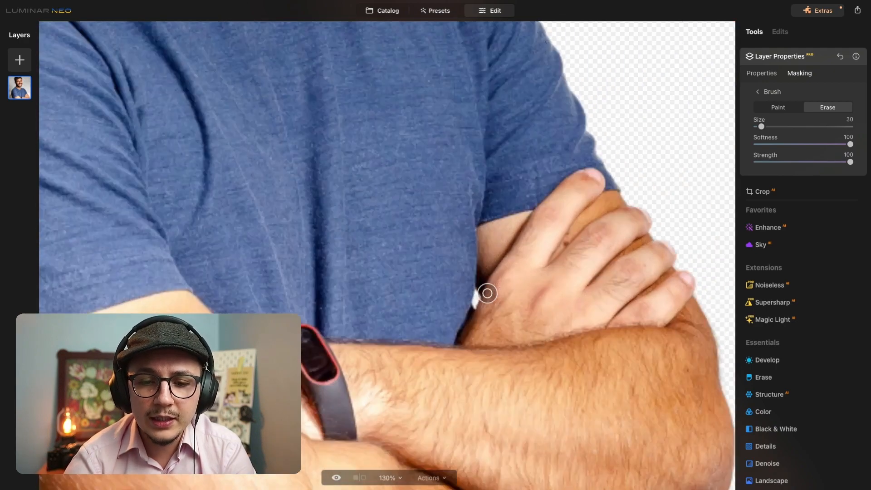
- Finish the mask clean-up and close the Layer Properties tool
scroll(487, 292, down, 5)
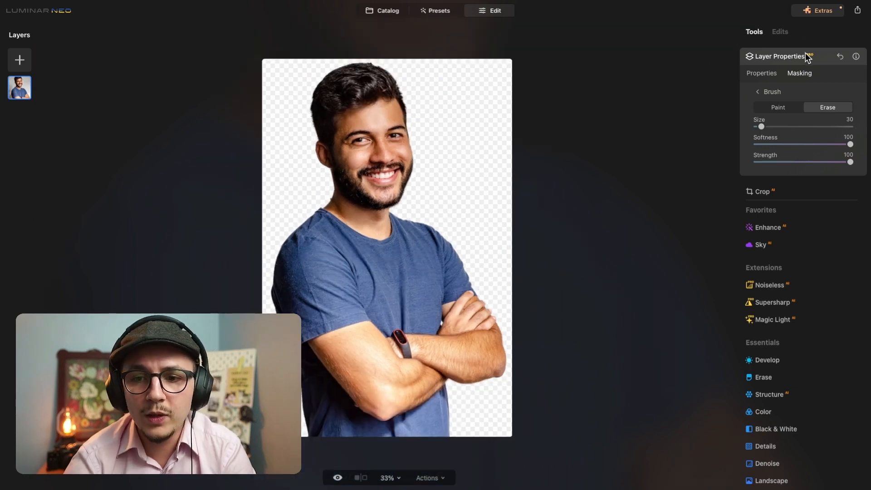
click(806, 55)
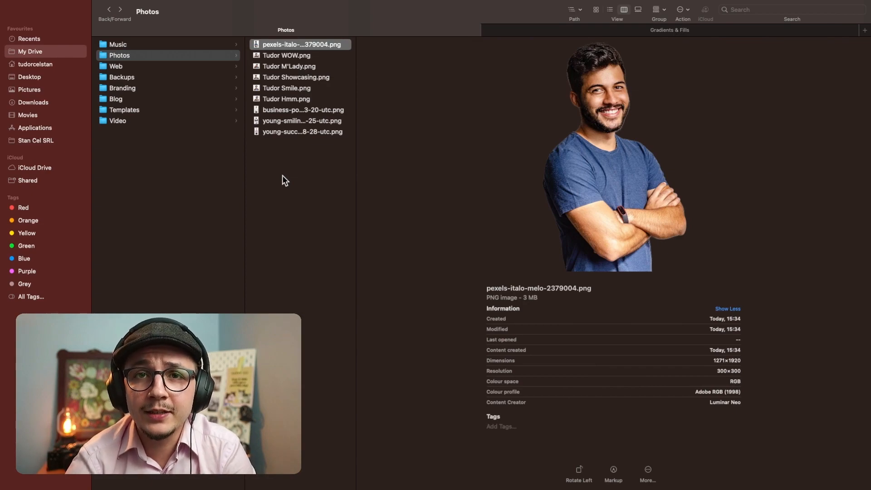
- Switch to Affinity, paste the man's cutout onto the Working Process artboard and scale it to about 672 × 1015 px over the banner
key(ctrl+Right)
key(super+v)
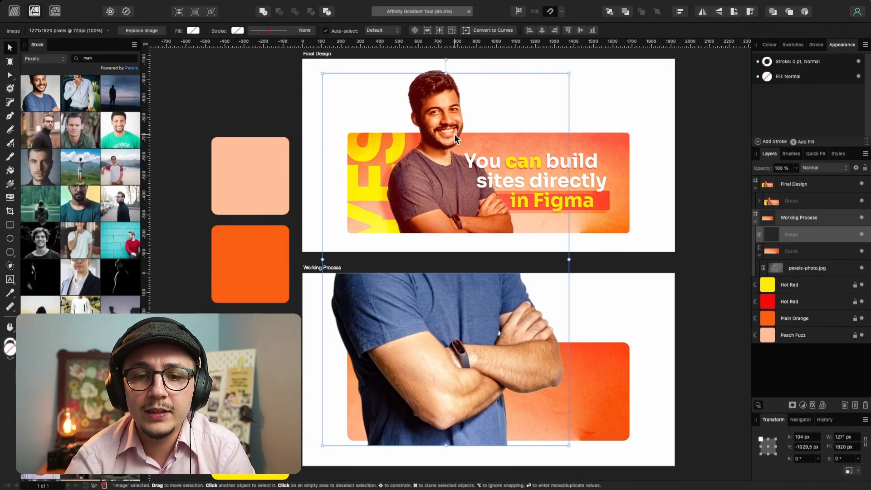
drag(446, 73, 441, 278)
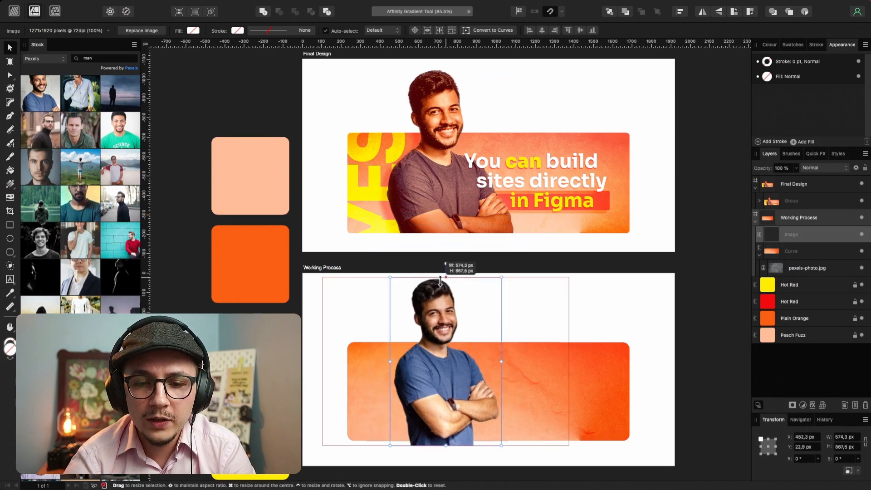
drag(440, 361, 429, 360)
scroll(429, 360, up, 3)
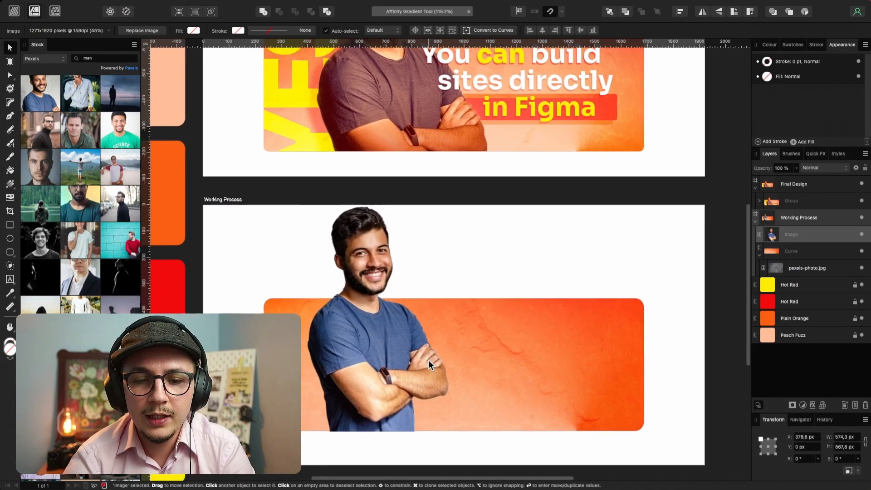
scroll(429, 360, up, 1)
drag(379, 412, 376, 449)
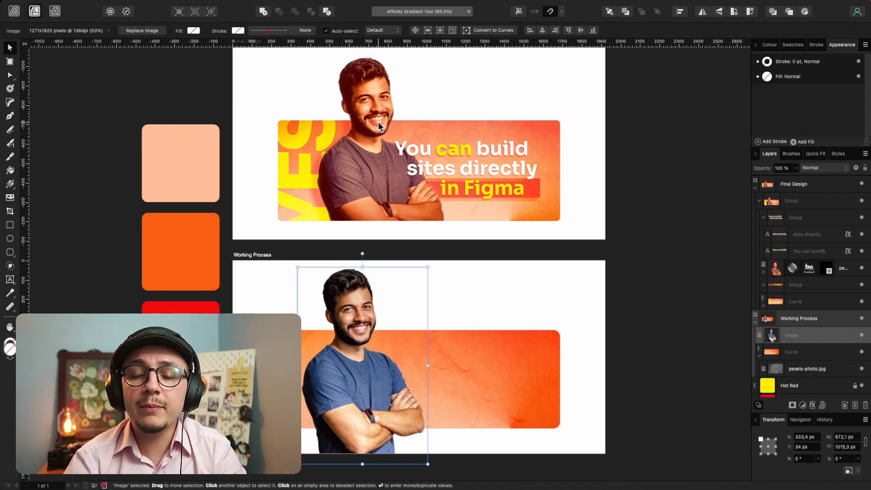
- Draw a rectangle about 796 × 831 px covering the man from above his head down to the banner's lower edge
key(m)
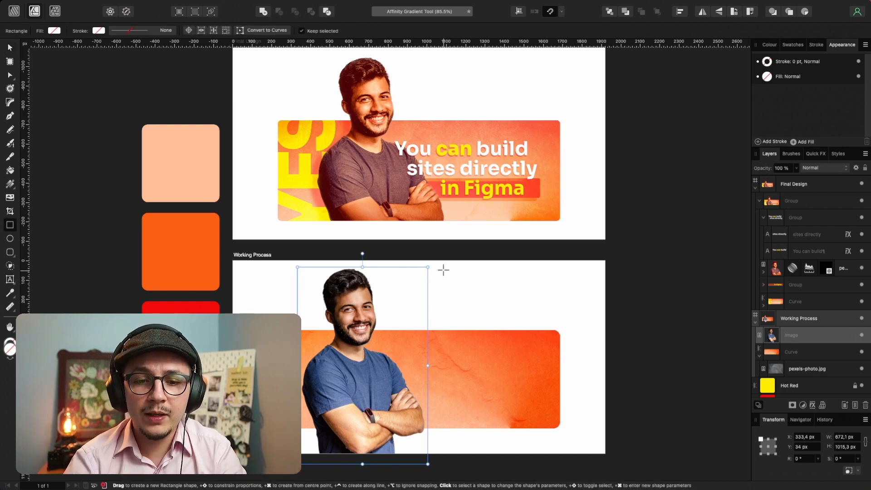
mouse_move(441, 265)
mouse_down()
mouse_move(308, 389)
mouse_move(286, 428)
mouse_up()
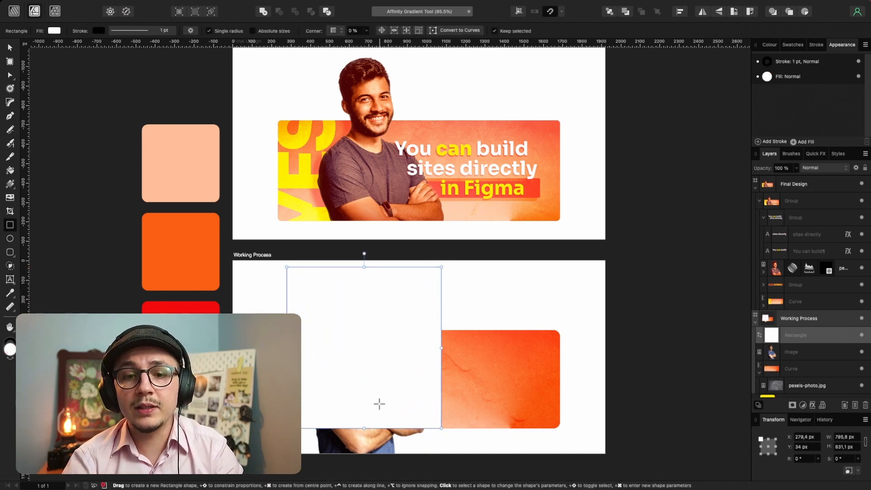
scroll(380, 404, down, 1)
scroll(379, 404, left, 2)
scroll(380, 403, up, 3)
key(v)
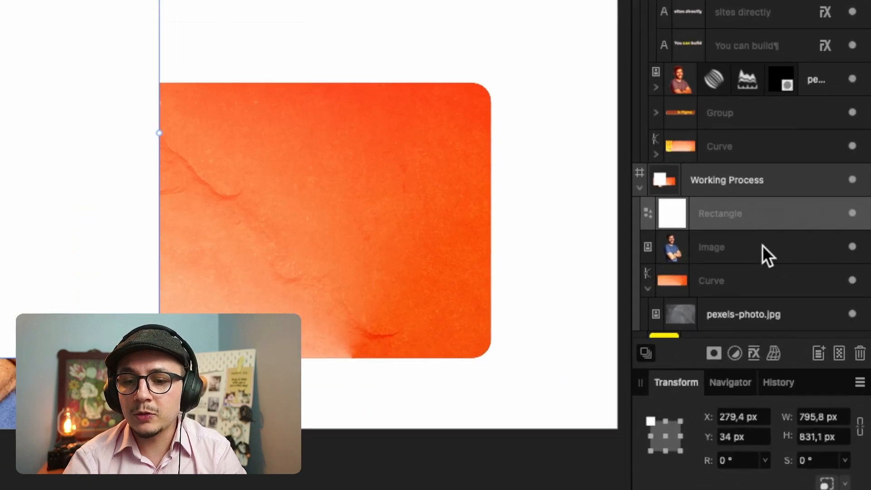
- Clip the man's image inside the rectangle and hide the rectangle's stroke and fill
click(695, 249)
drag(671, 255, 712, 209)
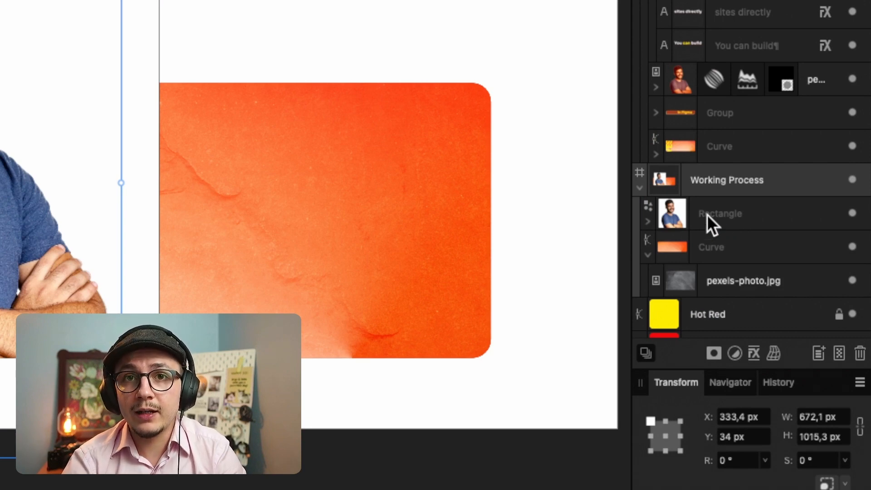
click(708, 215)
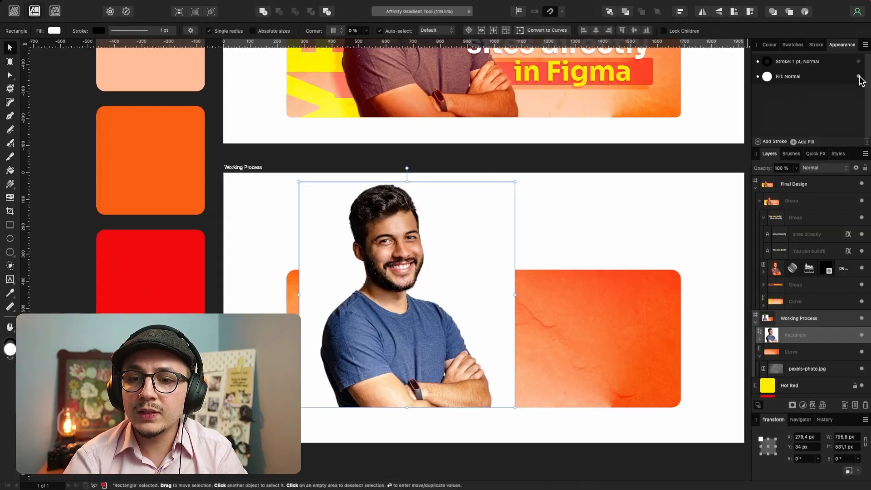
click(859, 76)
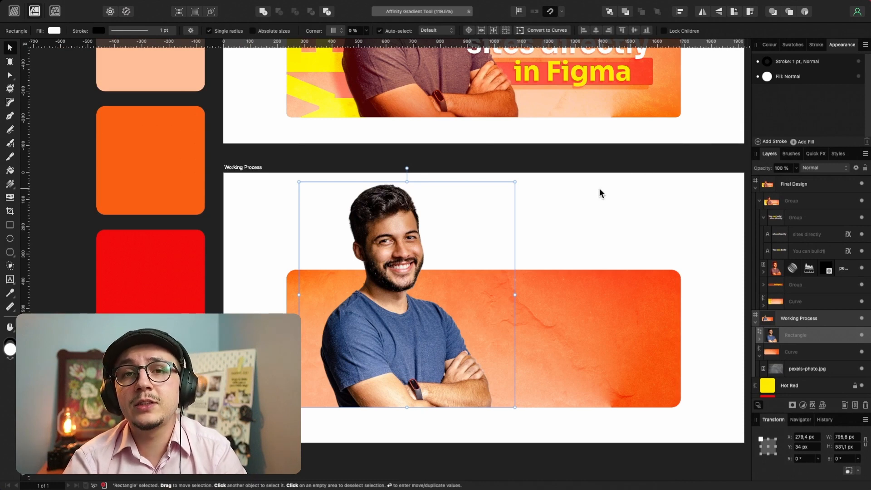
- Draw a rectangle about 672 × 287 px over the man's lower body, directly above his image inside the clipping rectangle
scroll(807, 300, down, 2)
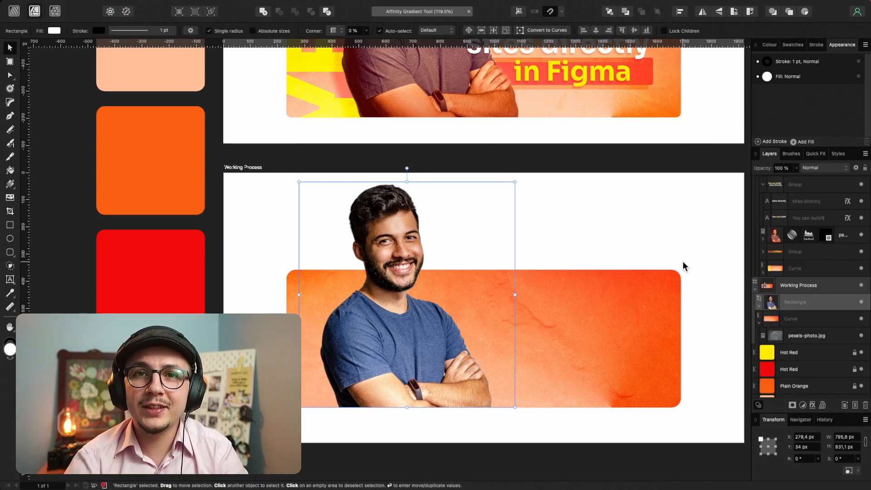
scroll(683, 262, left, 1)
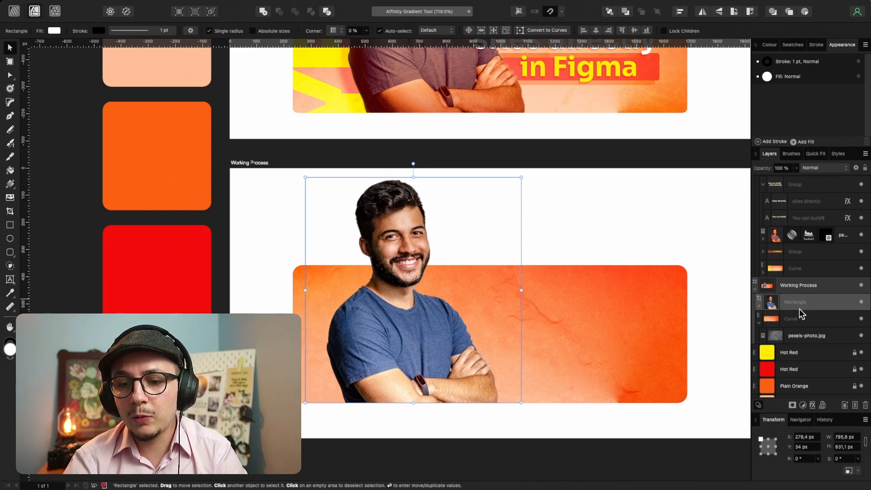
click(758, 307)
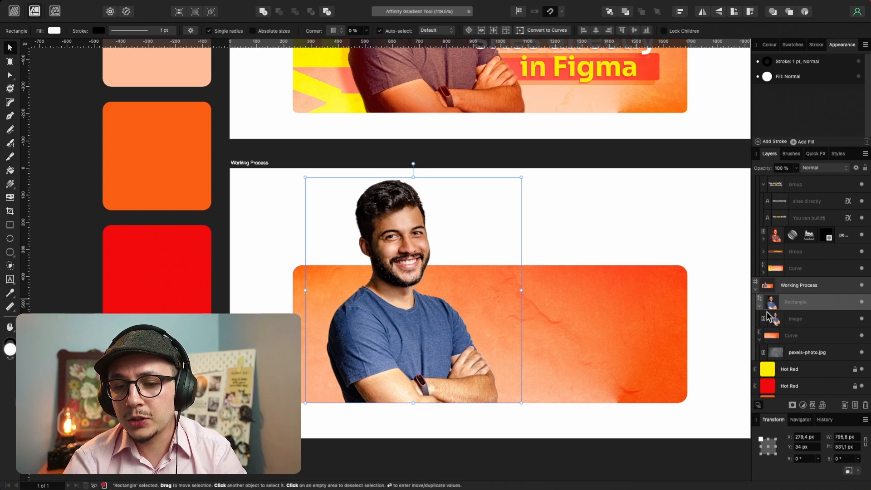
click(791, 318)
scroll(593, 254, down, 2)
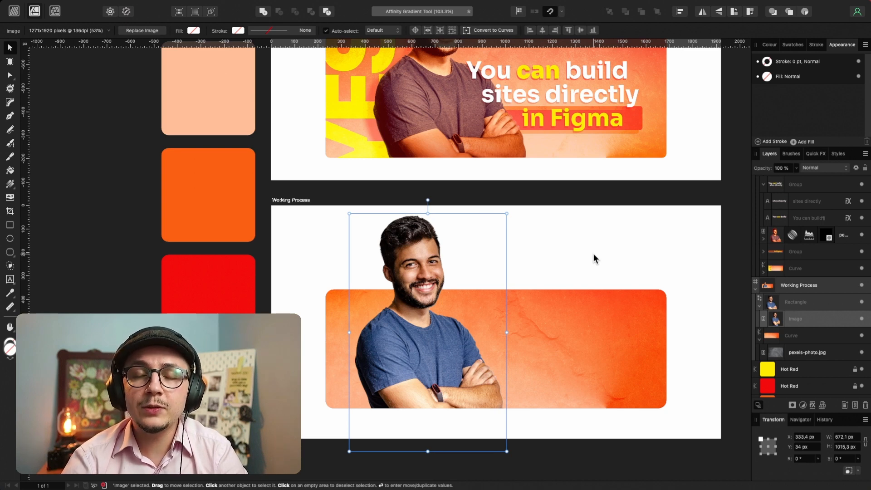
scroll(532, 217, up, 2)
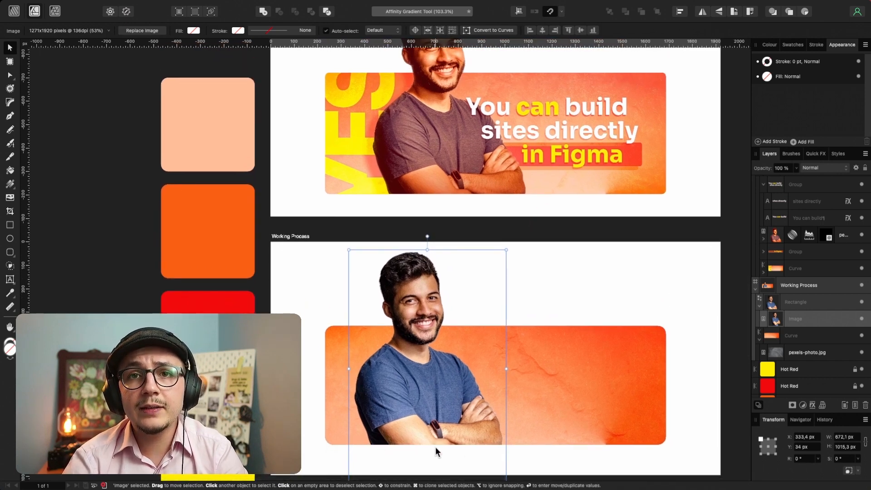
scroll(434, 446, up, 3)
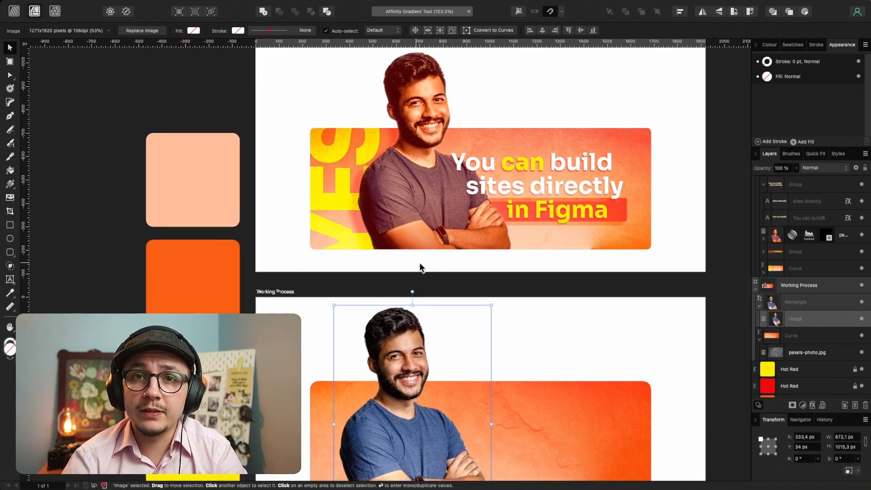
scroll(443, 244, down, 7)
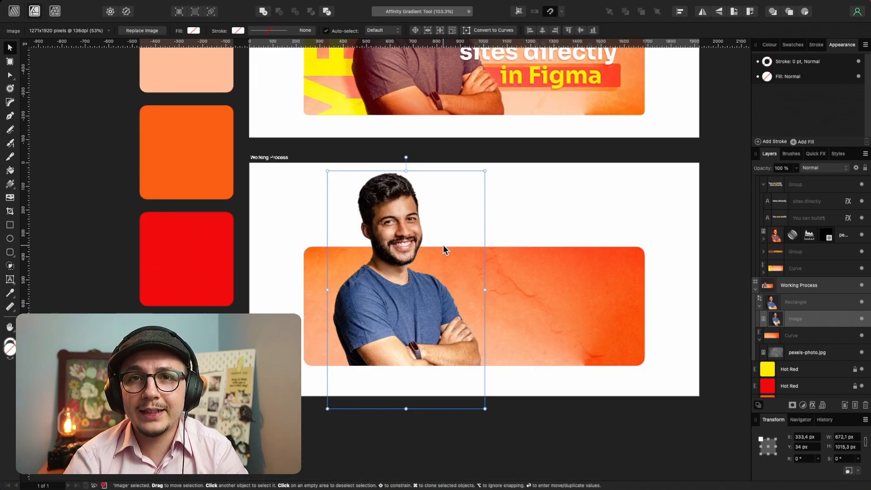
key(m)
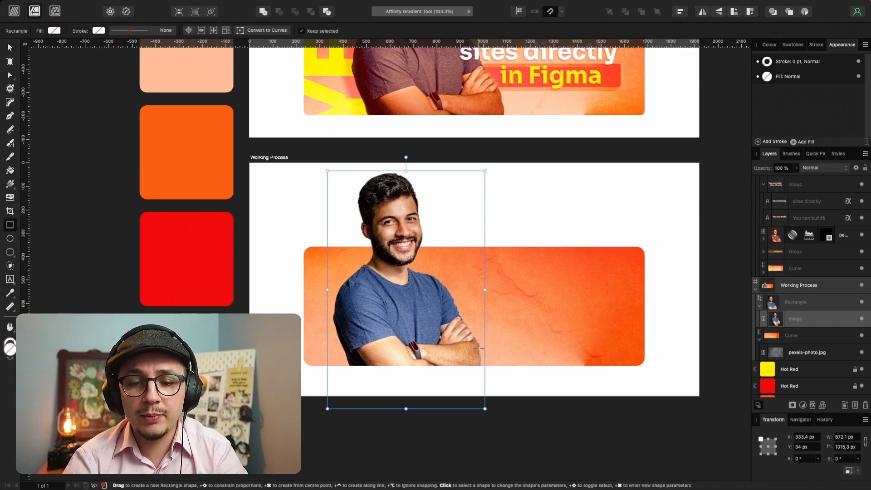
drag(479, 299, 327, 366)
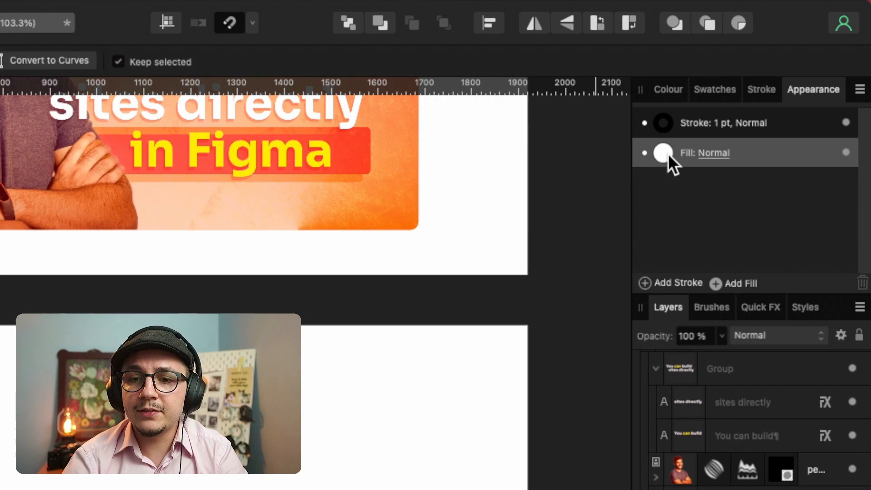
- Fill the nested rectangle with a linear gradient from the red swatch colour to the peach one and set its layer opacity to 100%
click(767, 76)
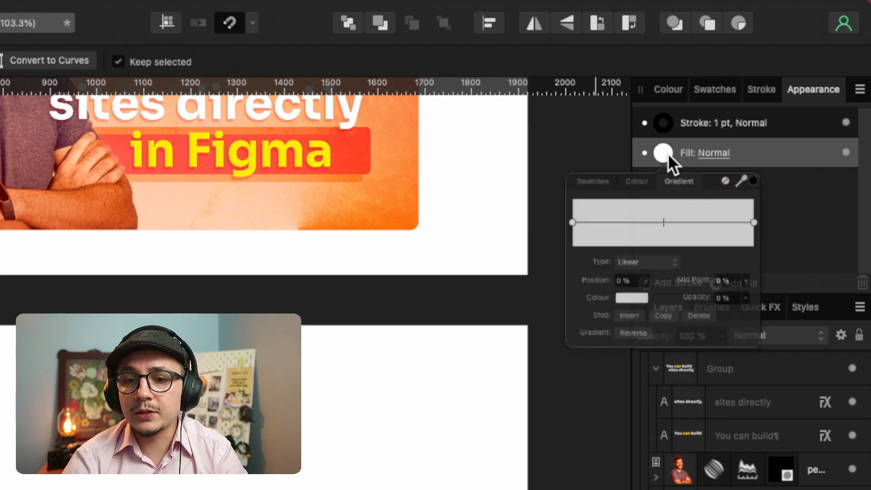
click(544, 241)
drag(765, 186, 305, 250)
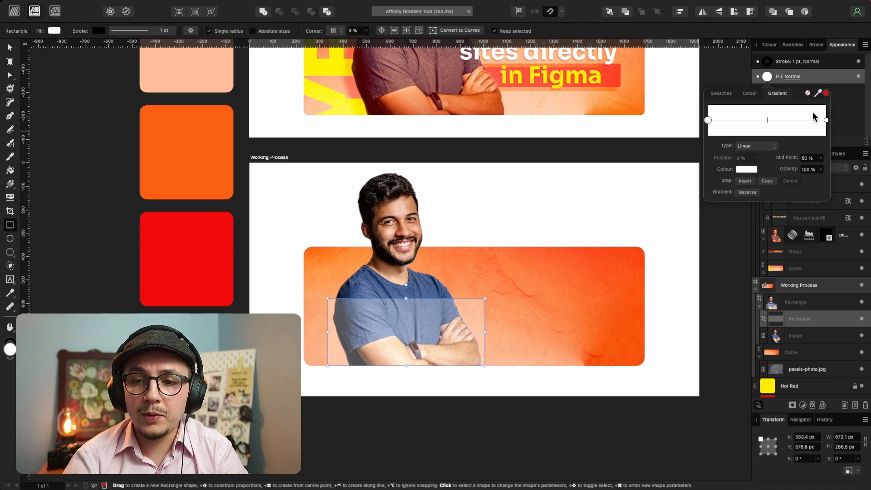
click(826, 93)
click(826, 120)
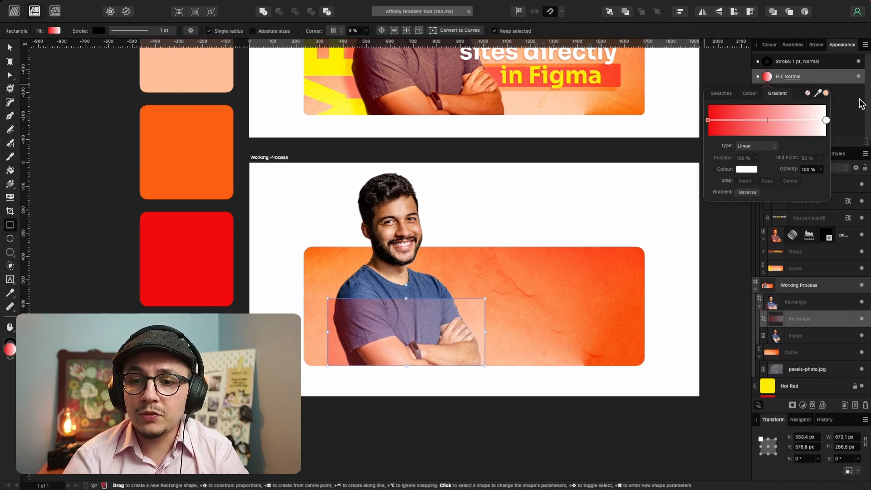
click(826, 93)
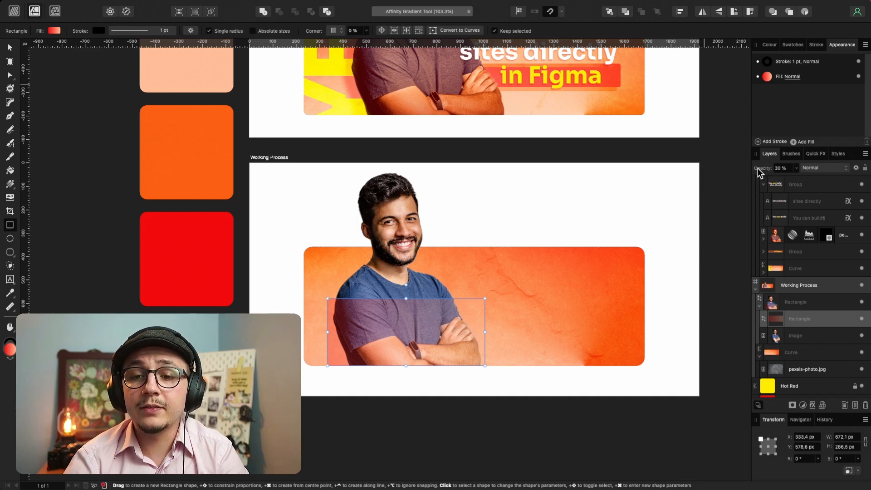
drag(758, 168, 797, 168)
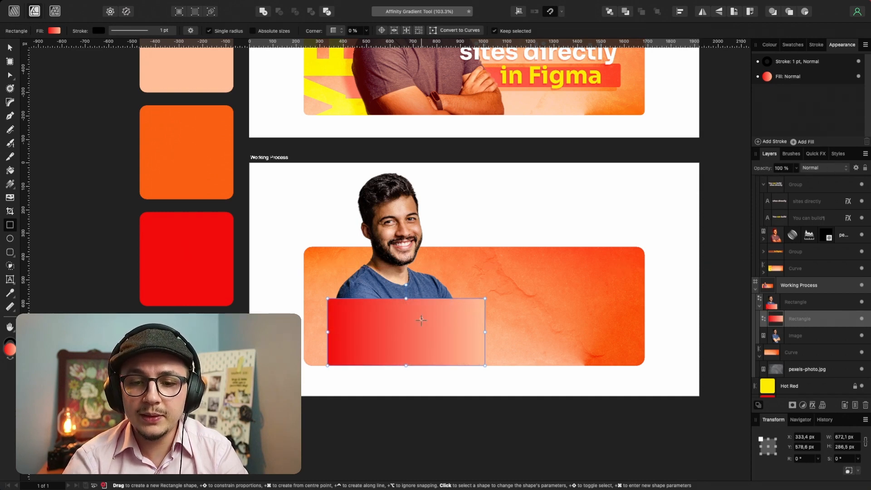
- Redraw the gradient vertically, from red at the rectangle's lower edge to peach at its upper edge, and shift its midpoint downward
key(g)
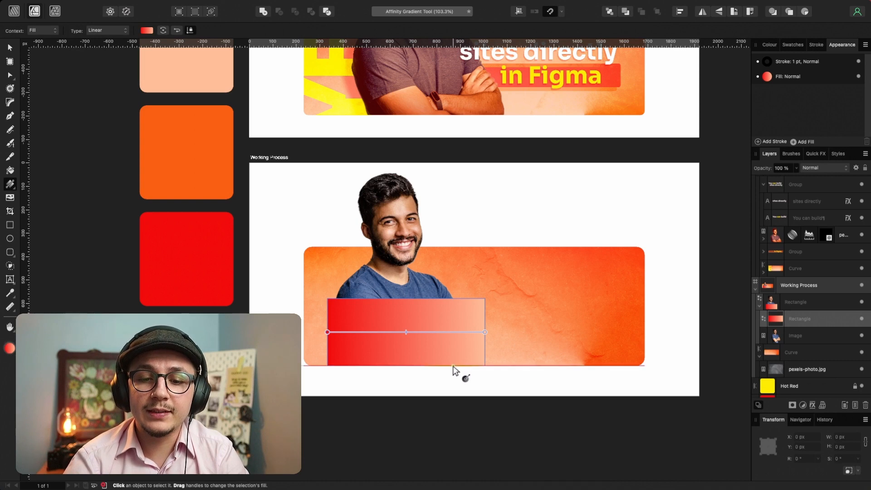
drag(453, 366, 453, 299)
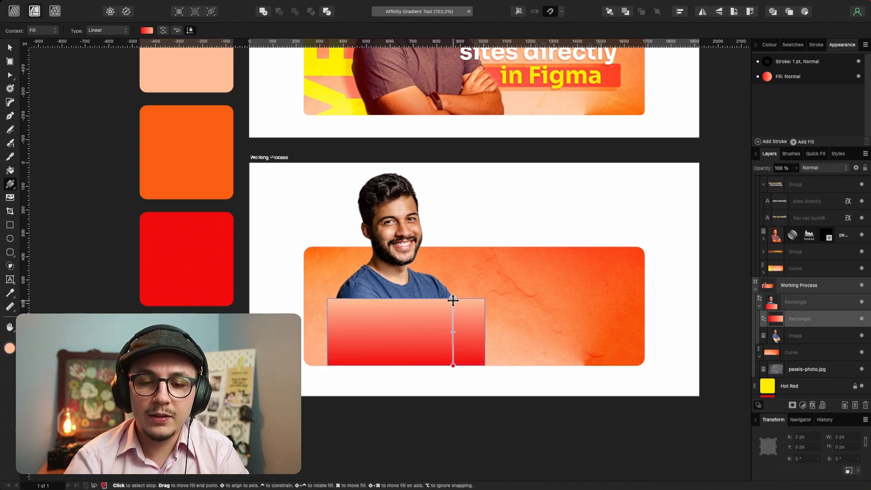
drag(452, 334, 451, 350)
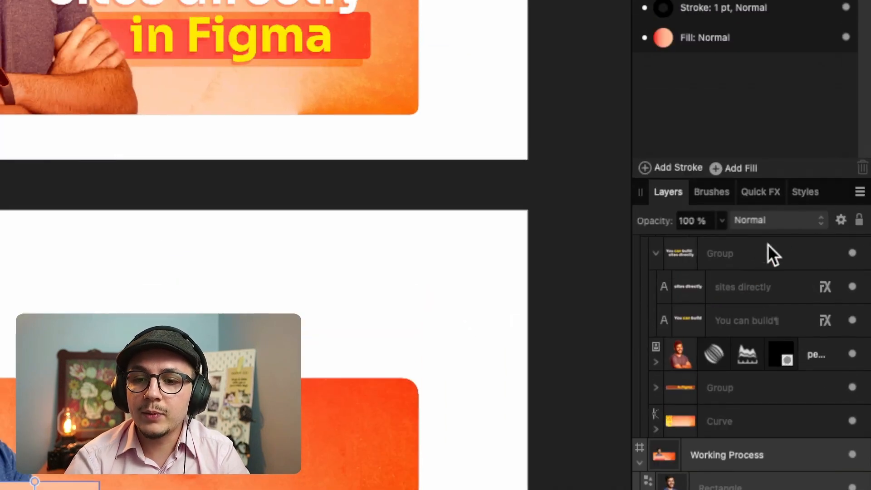
- Set the gradient rectangle's blend mode to Multiply
click(827, 170)
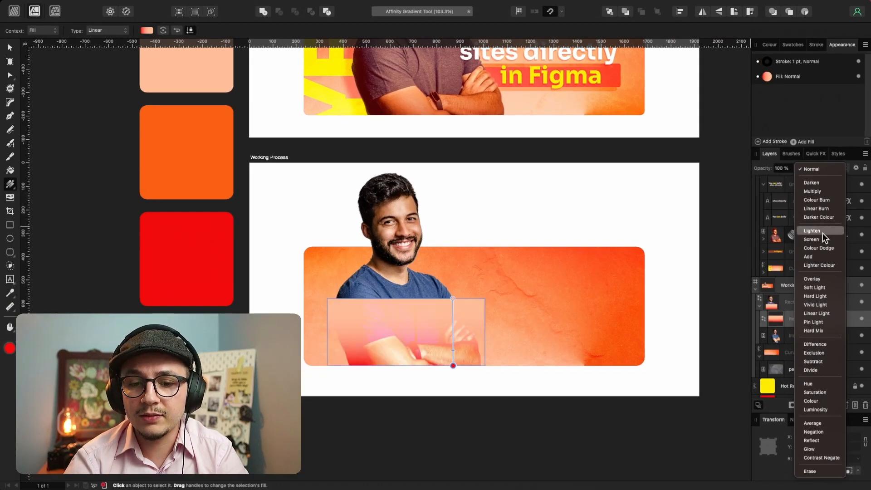
click(820, 190)
key(v)
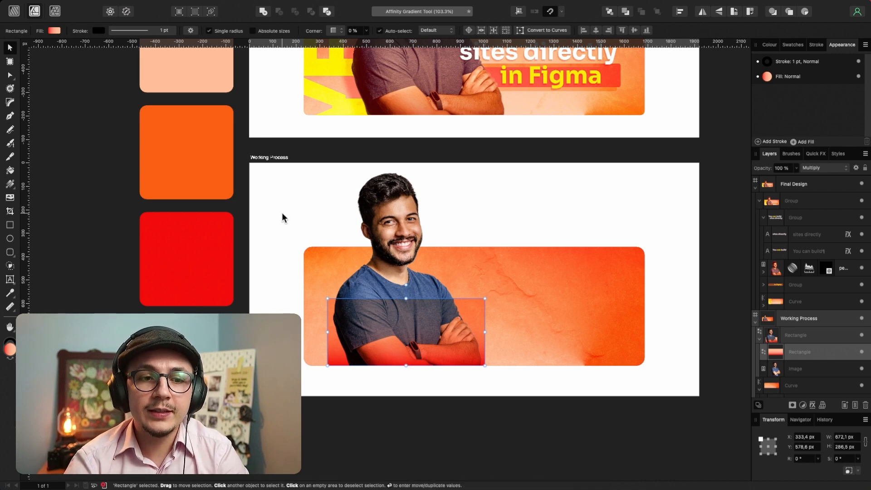
- Switch to the Photo Persona and load the outline of the man's image layer as a pixel selection, keeping the gradient rectangle active
click(55, 12)
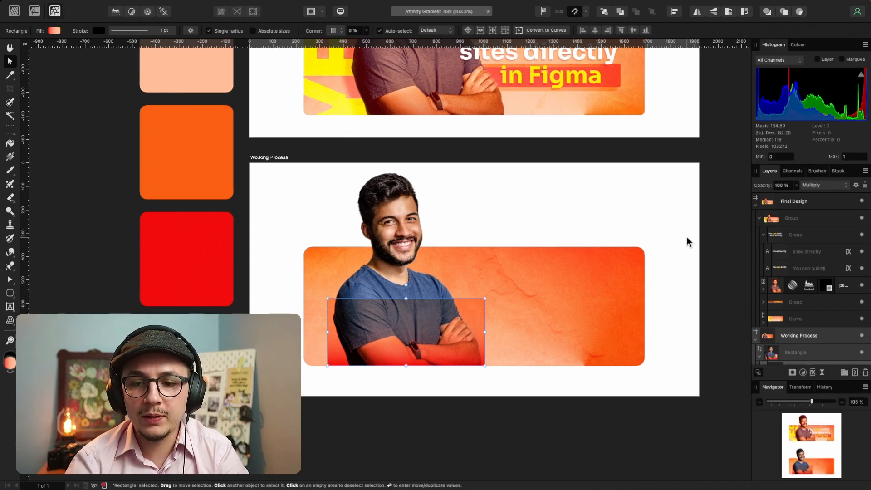
scroll(799, 306, down, 2)
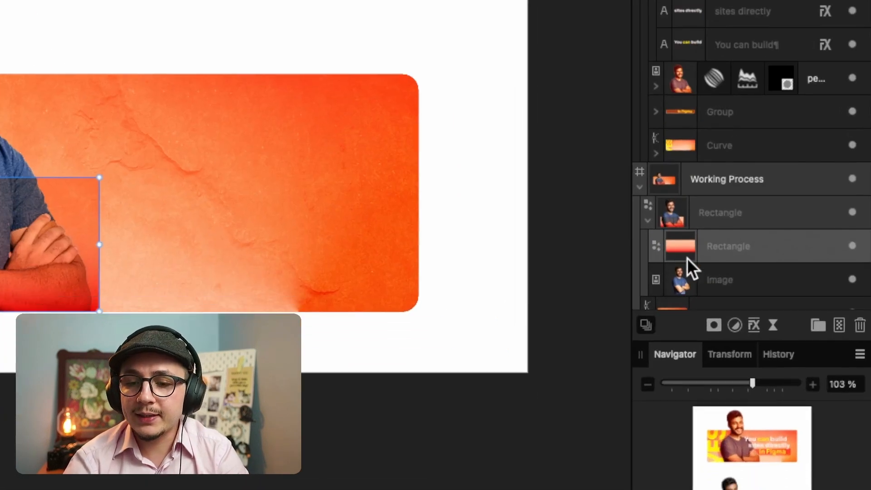
super+click(685, 284)
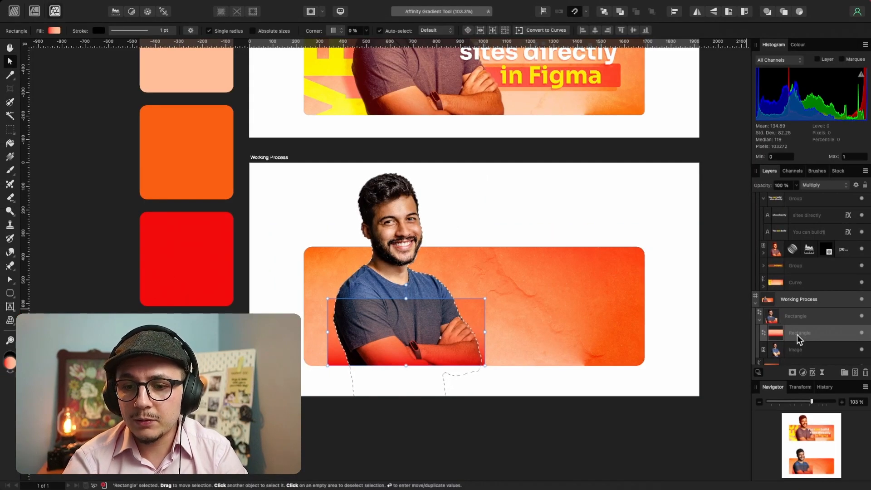
scroll(807, 334, down, 1)
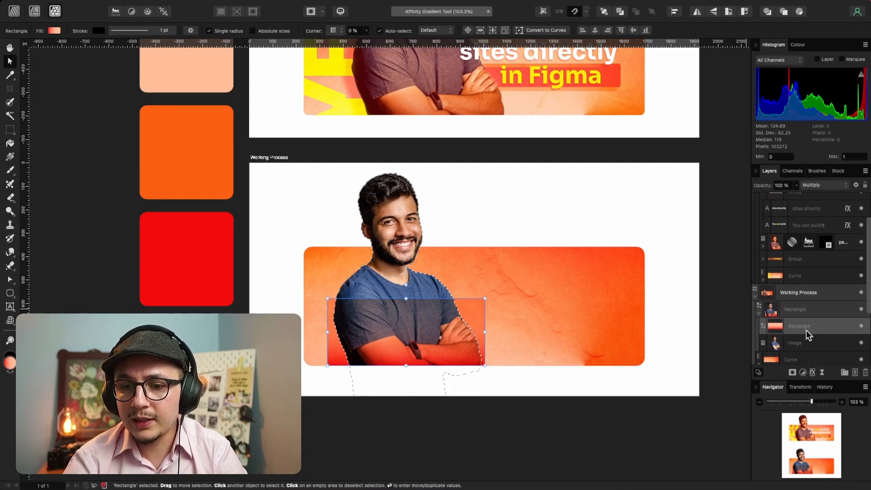
- Mask the gradient rectangle with the selection of the man's outline and return to the Designer Persona
click(793, 373)
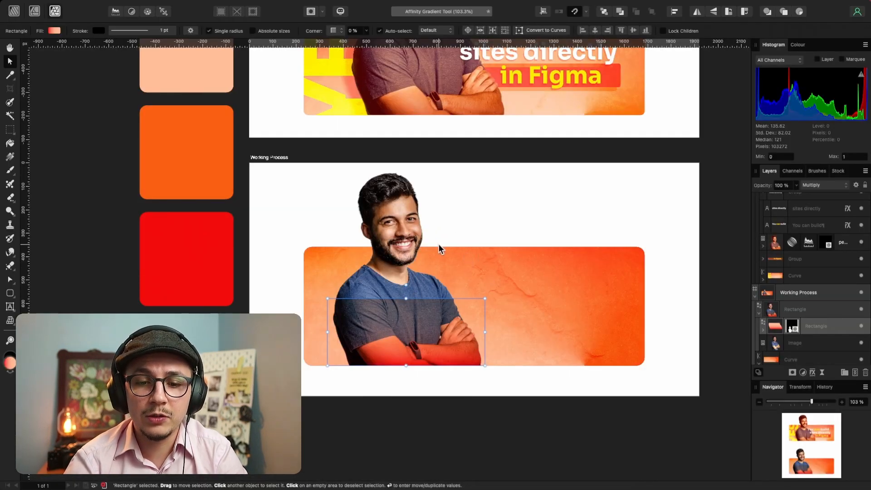
click(34, 12)
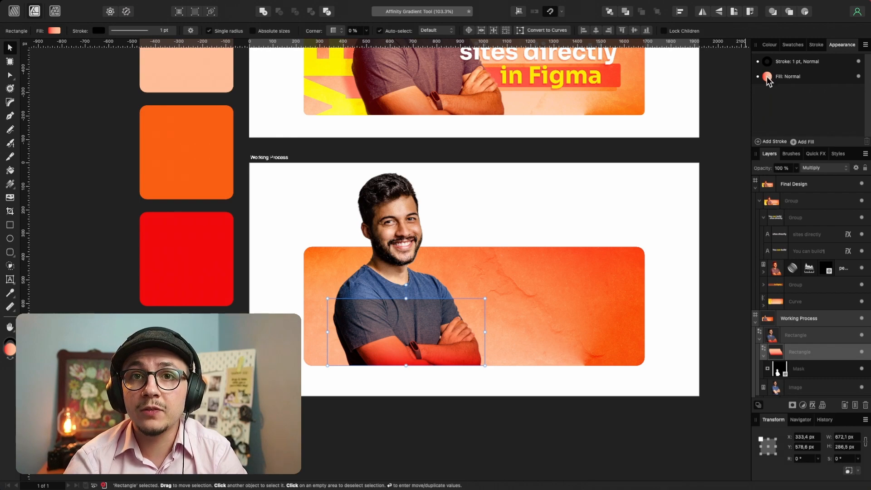
- Raise the masked rectangle's gradient midpoint and redraw the gradient vertically, with its red end just below the rectangle's lower edge
click(459, 317)
scroll(459, 317, up, 5)
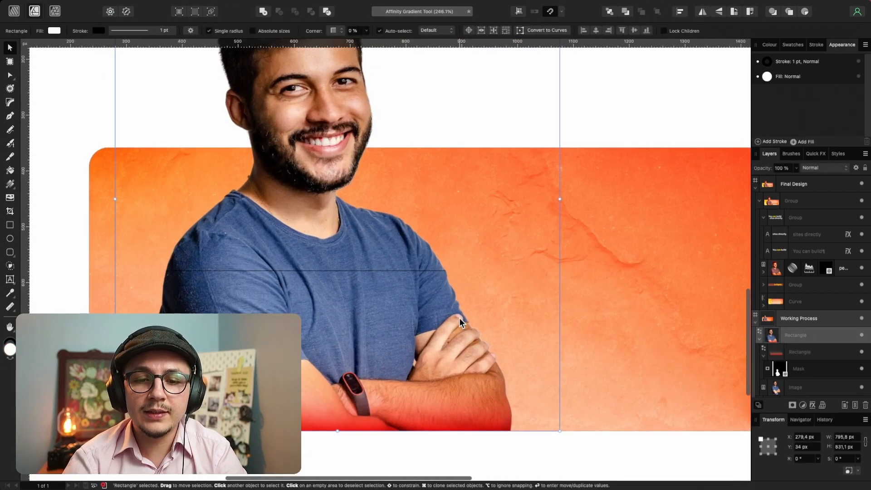
scroll(460, 318, right, 1)
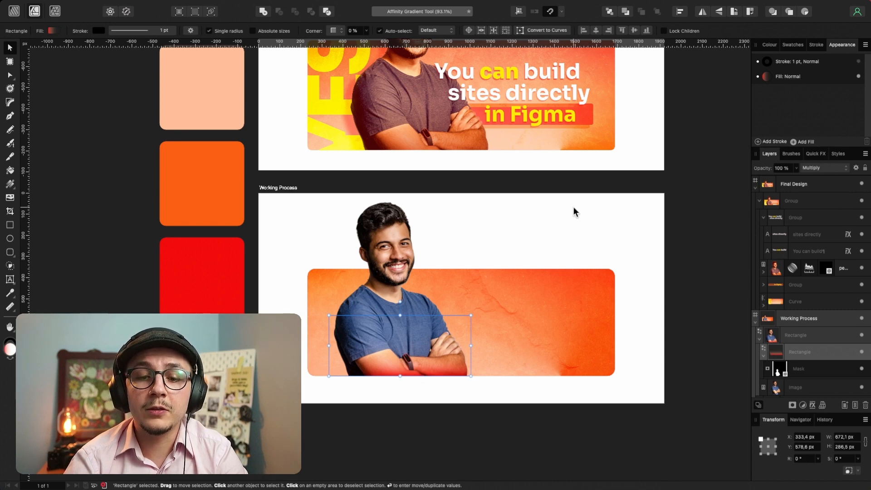
key(g)
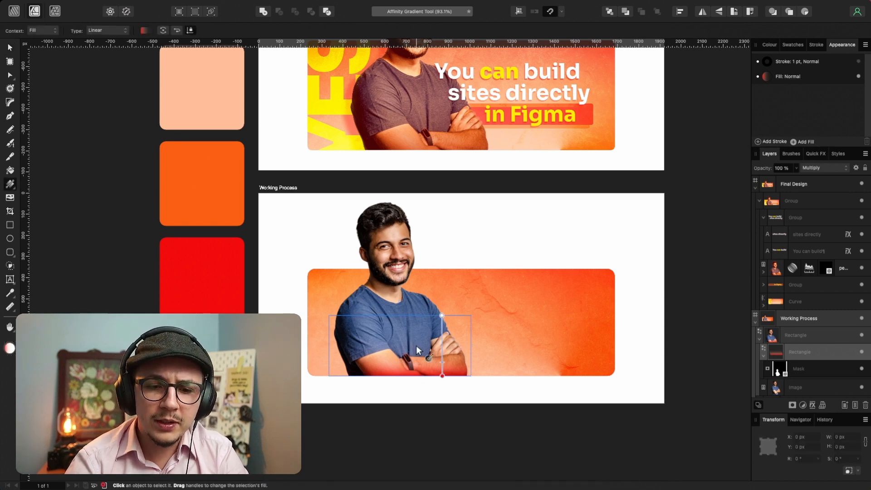
drag(442, 361, 442, 349)
drag(423, 383, 423, 315)
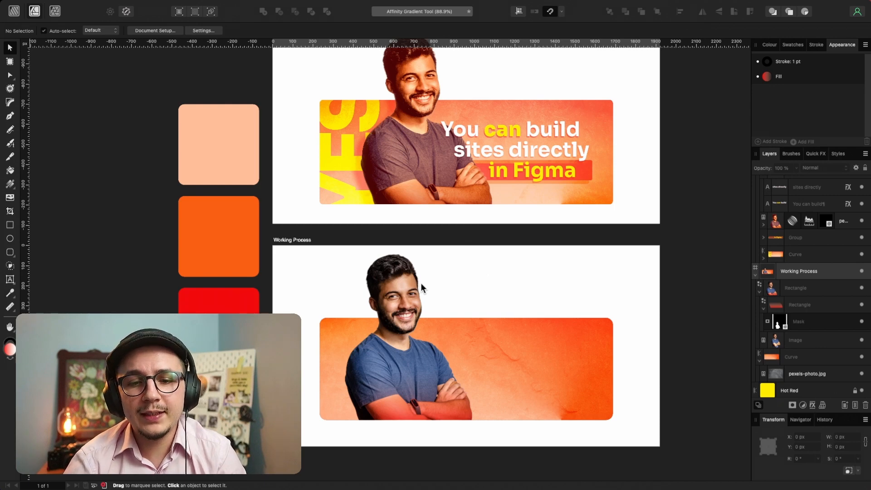
- Move the clipped cutout of the man horizontally to the right, to about X 411 px
click(402, 327)
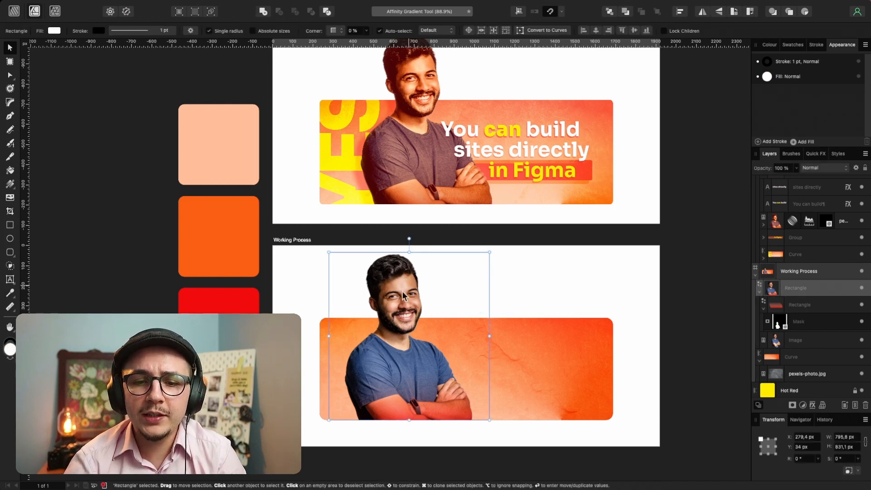
drag(384, 338, 413, 339)
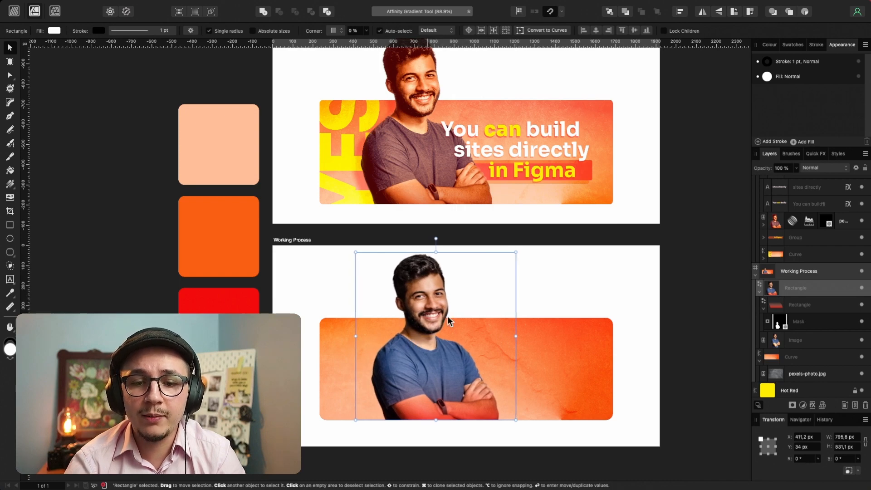
click(561, 280)
- Add a Levels adjustment to the man's image with a black level of 4% and a white level of 92%
click(779, 338)
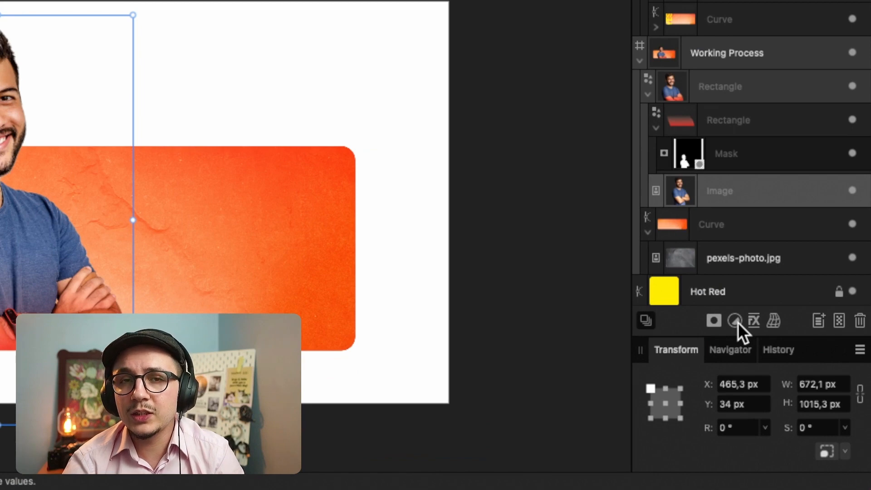
click(736, 321)
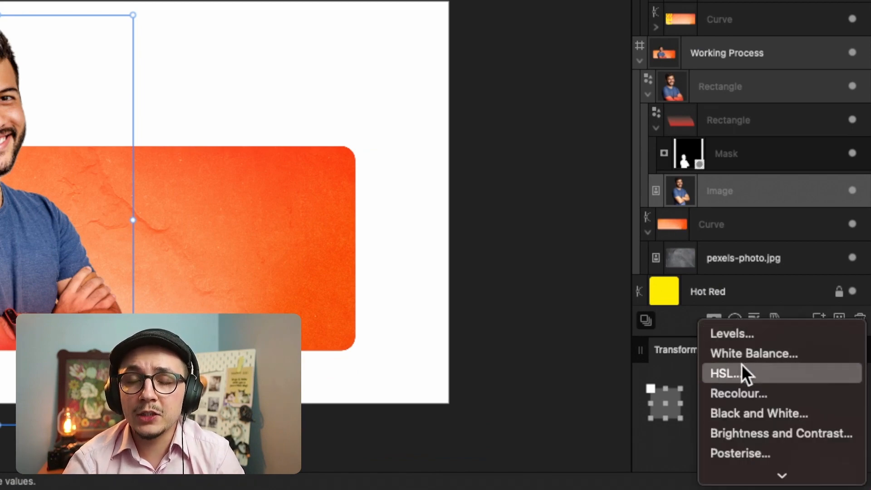
click(748, 335)
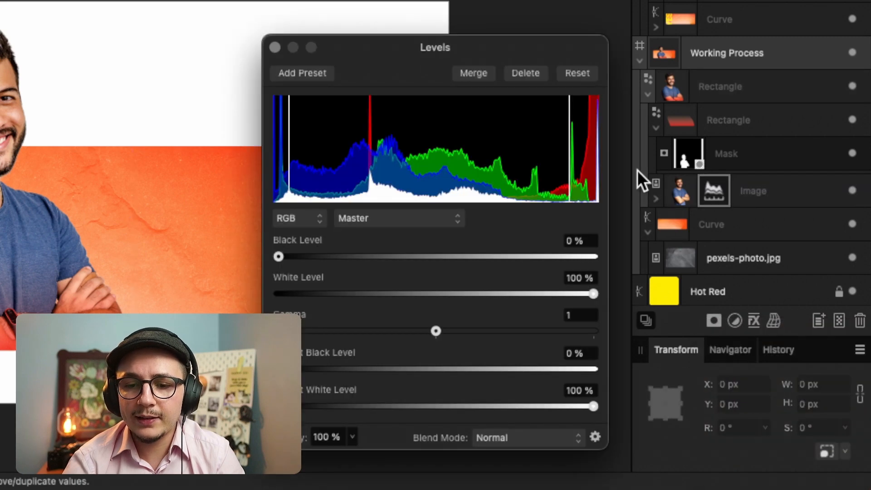
drag(281, 257, 297, 257)
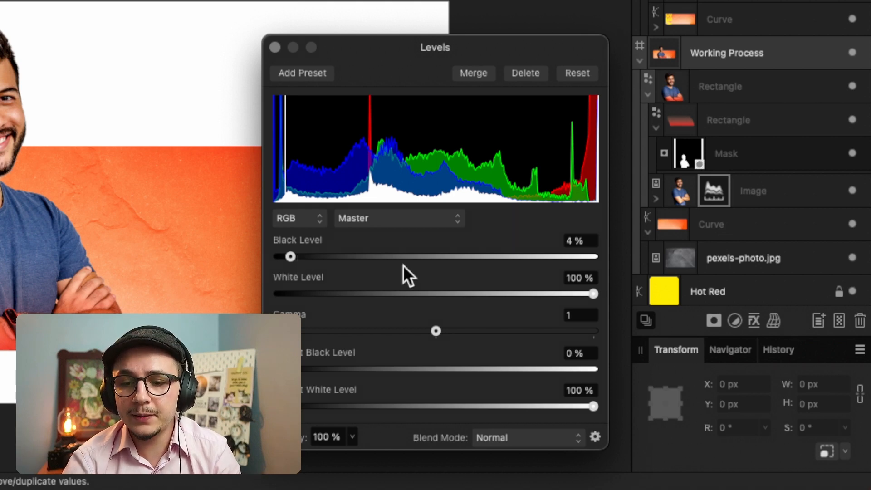
drag(594, 294, 570, 294)
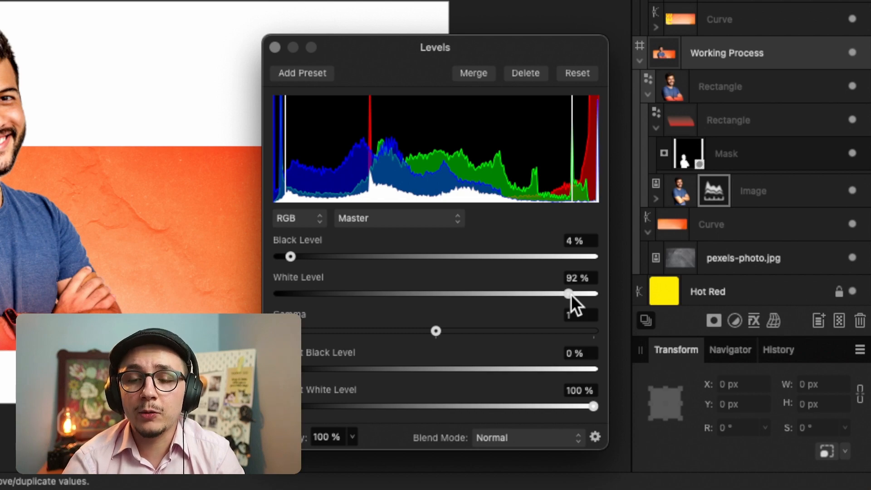
click(275, 47)
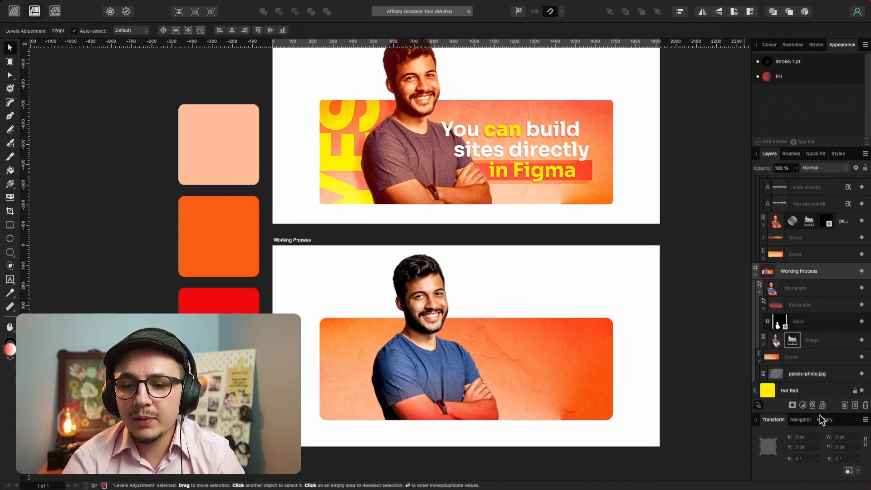
- Add a Gradient Map adjustment above the man's image
click(803, 405)
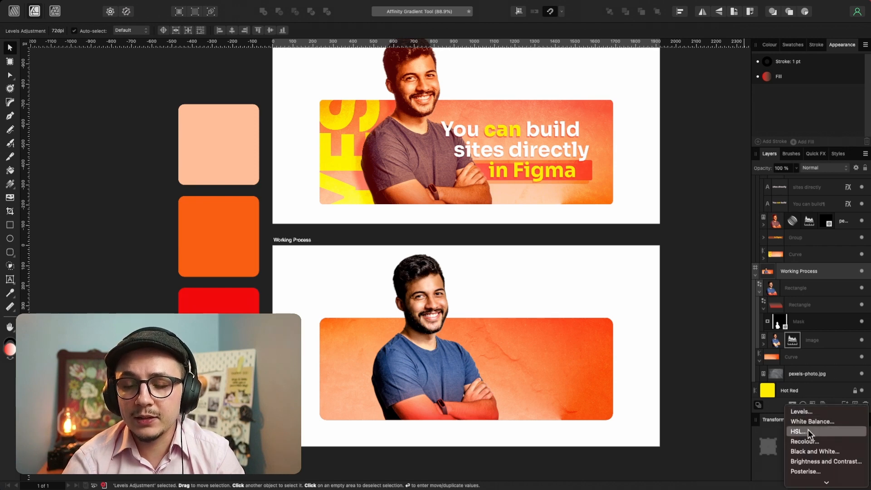
scroll(813, 440, down, 5)
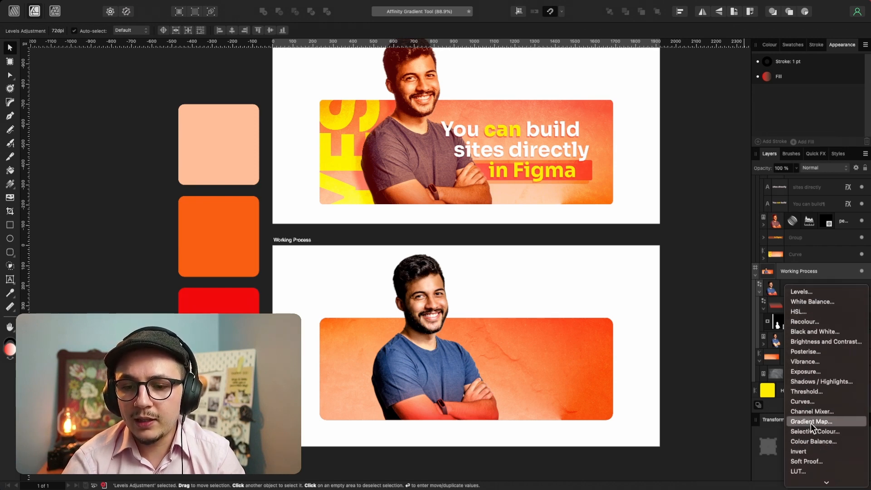
click(811, 422)
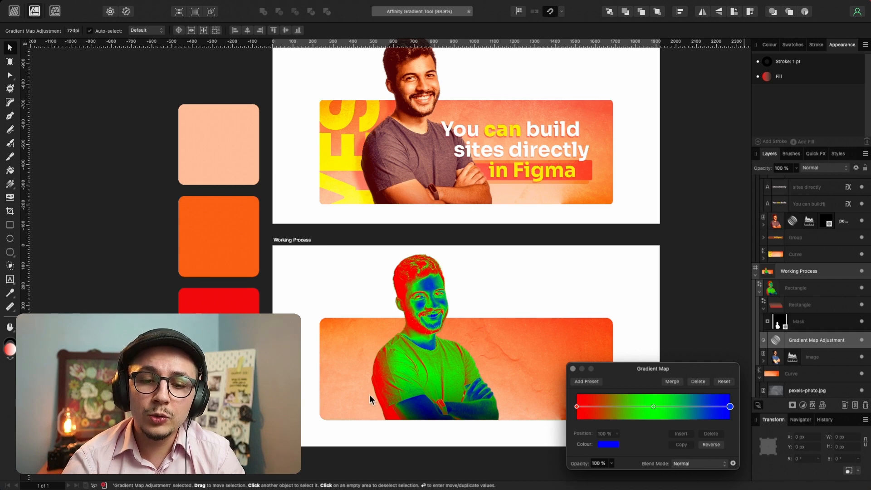
- Recolour the gradient map's three stops with the sampled red, orange and peach swatch colours, from first to last
click(576, 407)
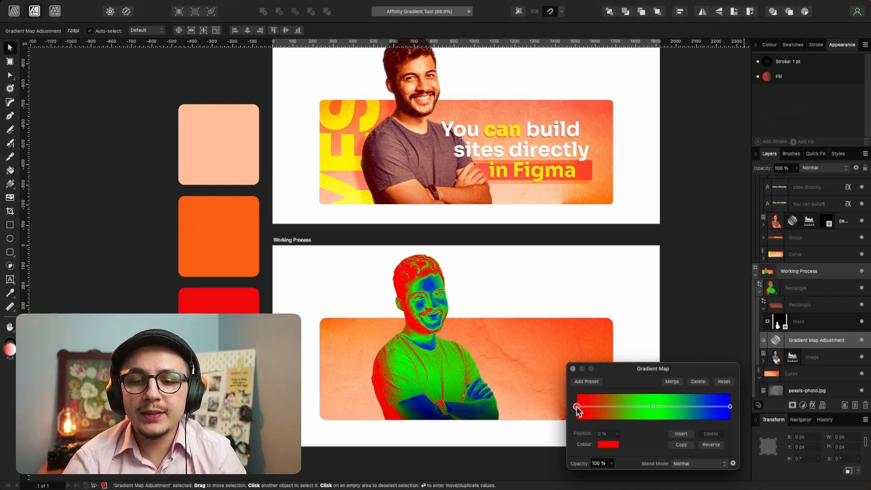
click(606, 446)
click(607, 445)
click(653, 406)
click(612, 446)
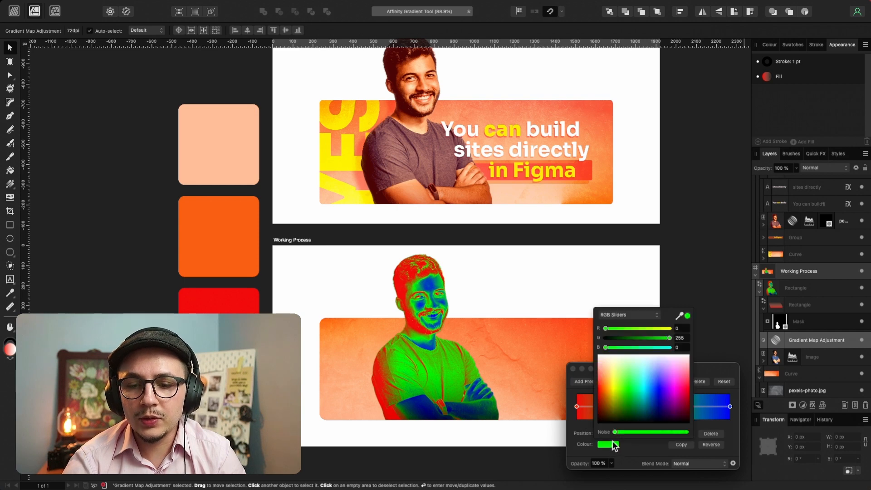
drag(683, 314, 249, 253)
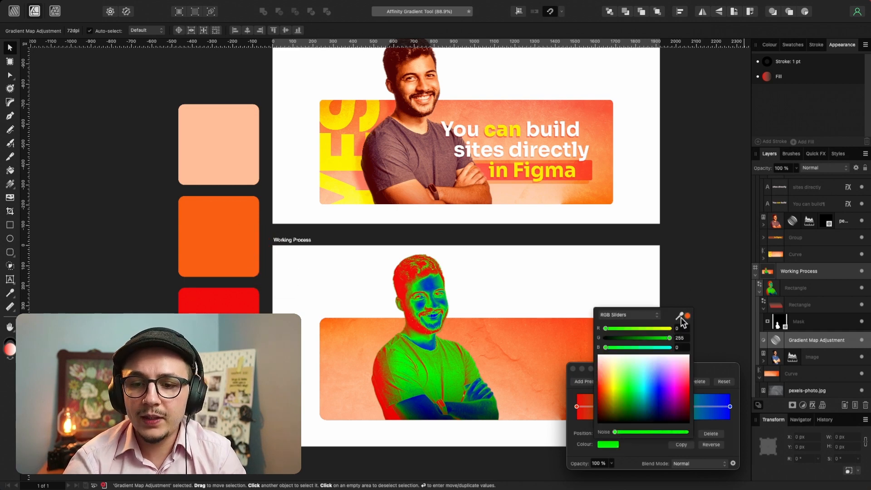
click(684, 317)
click(730, 407)
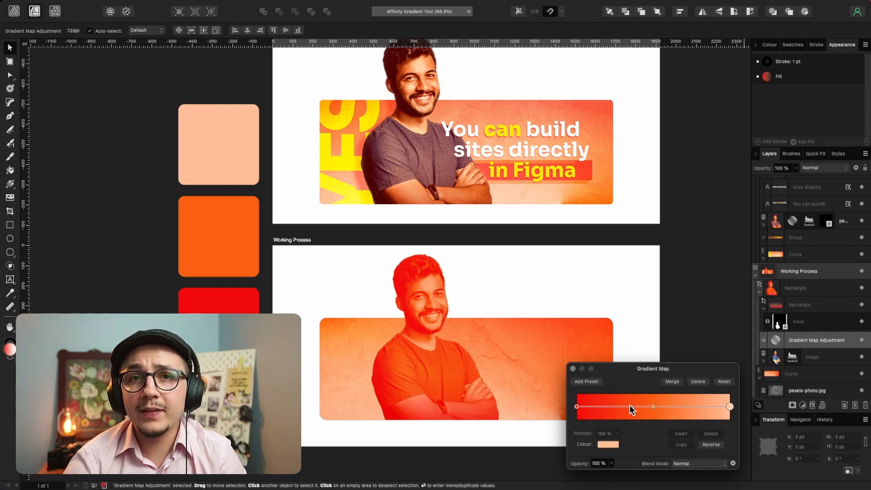
- Darken the gradient map's 0% stop to a very dark red and set the adjustment's layer opacity to 67%
click(577, 407)
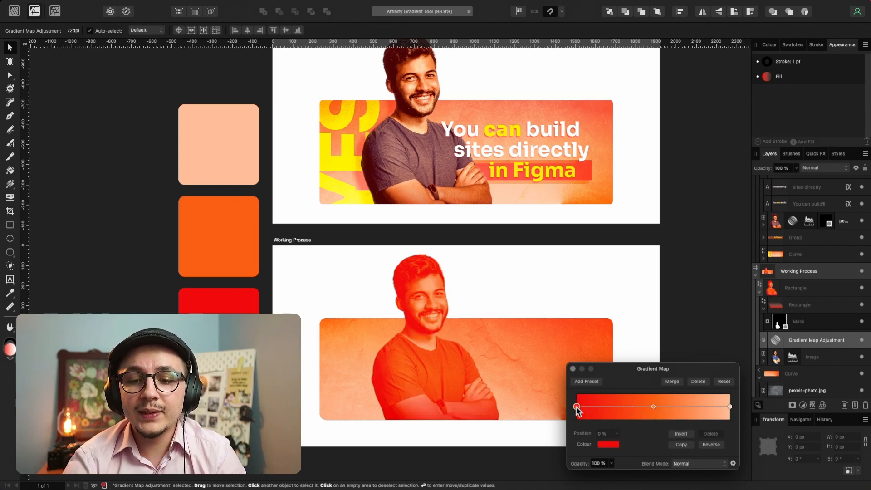
click(611, 445)
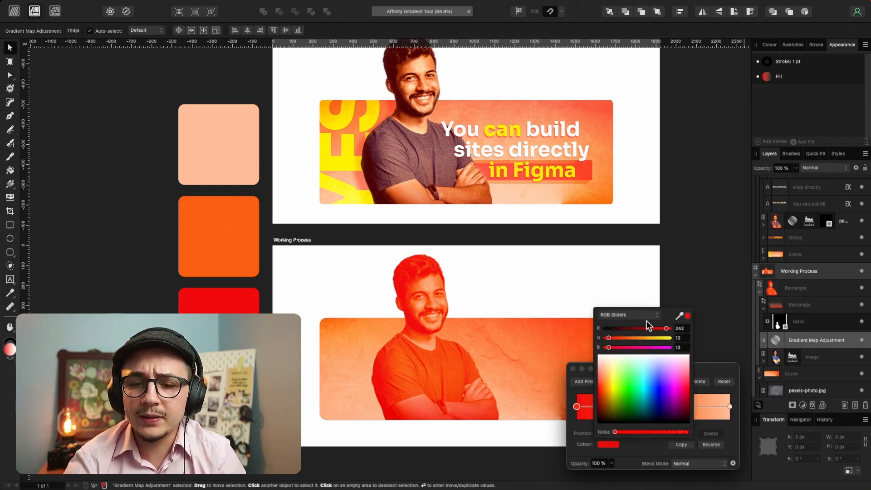
drag(655, 327, 618, 328)
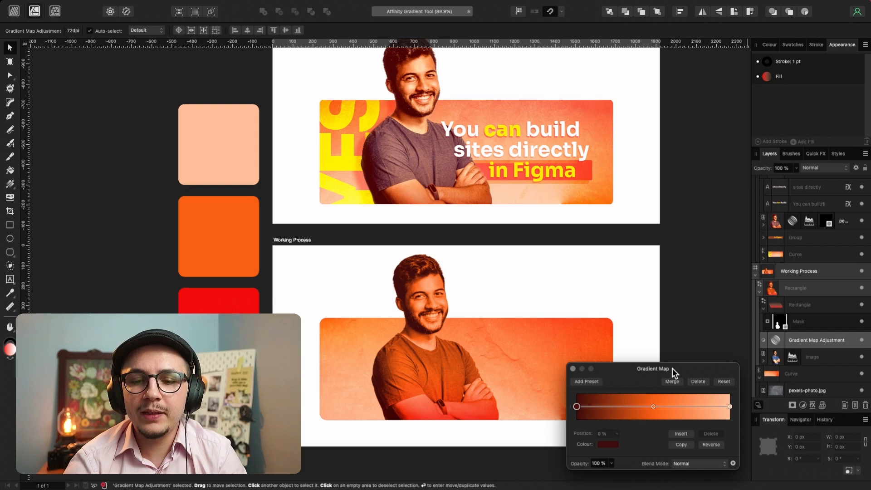
click(573, 368)
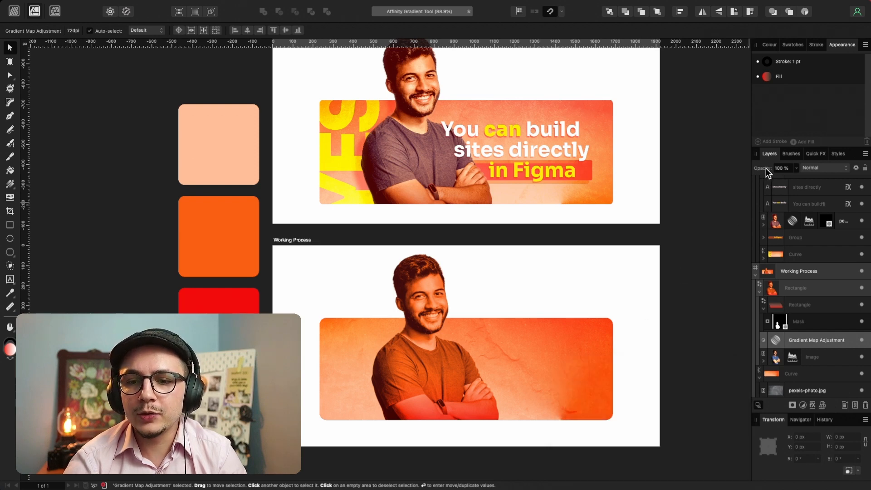
drag(766, 168, 751, 168)
scroll(463, 407, right, 1)
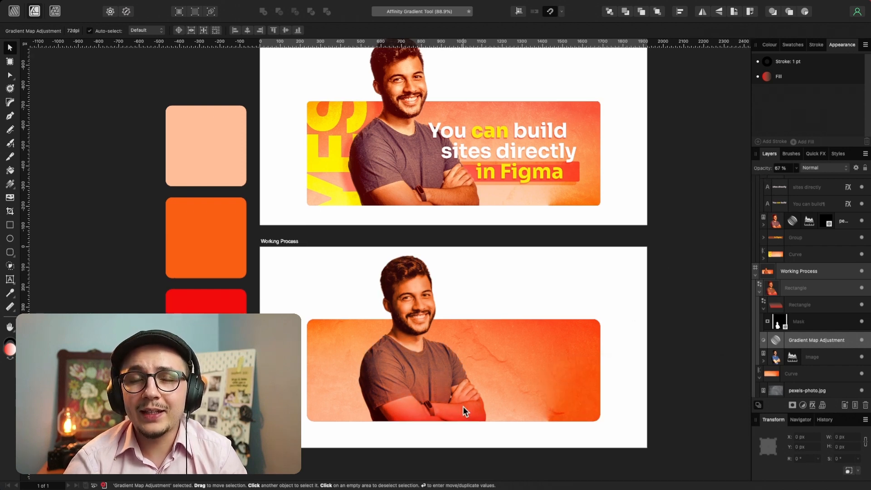
- Darken the red stop of the masked Multiply rectangle's gradient and set the rectangle's layer opacity to 61%
click(463, 407)
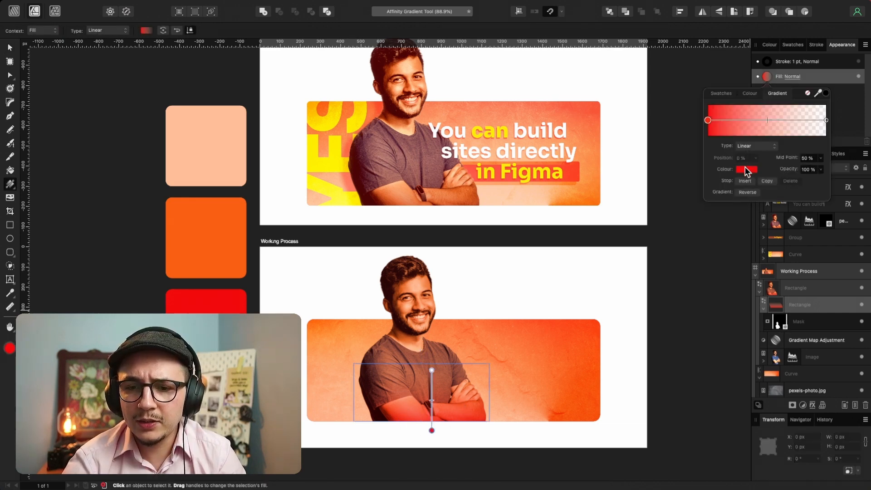
click(746, 169)
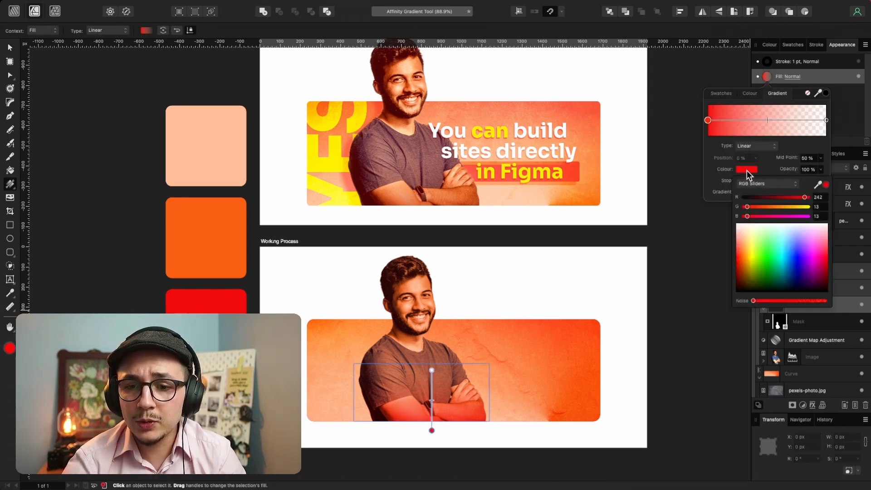
click(747, 170)
click(747, 171)
drag(760, 198, 772, 198)
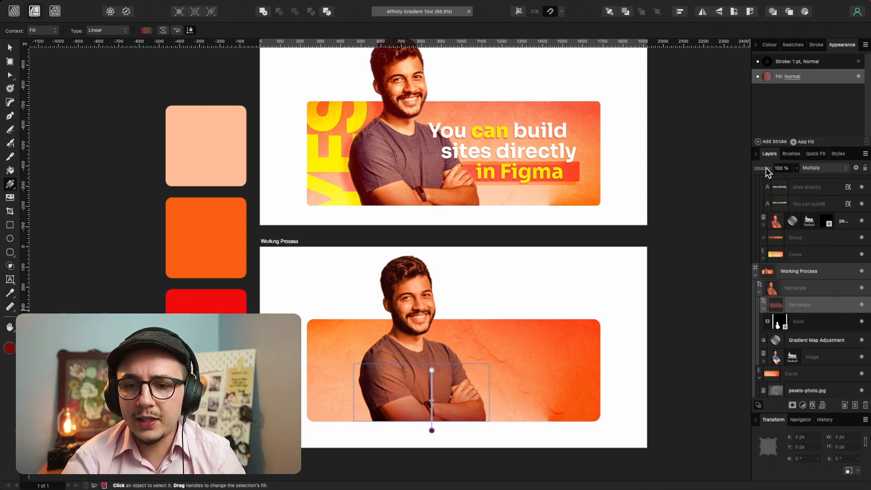
drag(766, 168, 748, 169)
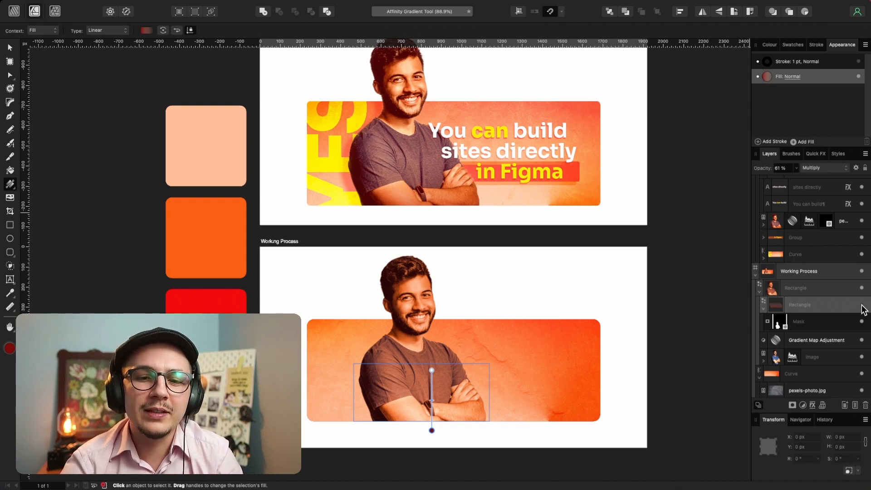
- Set the white level of the Levels adjustment on the man's image to 83%
key(v)
click(430, 336)
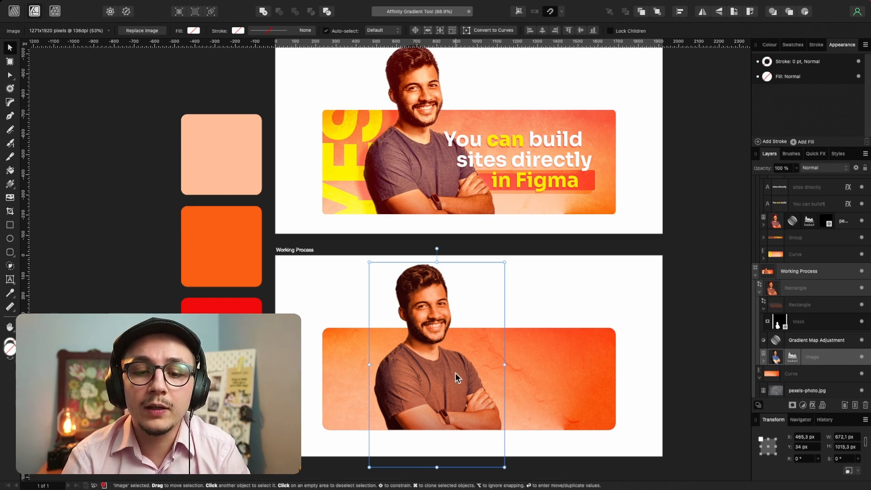
scroll(456, 373, down, 1)
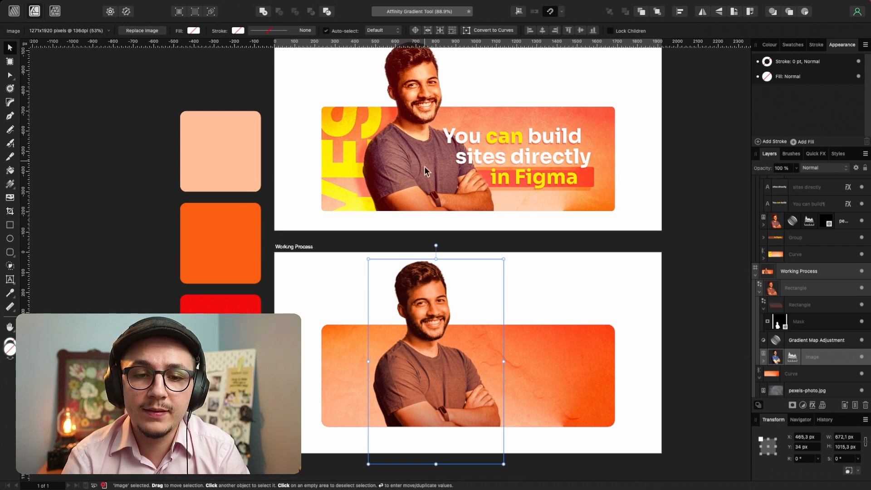
double_click(794, 358)
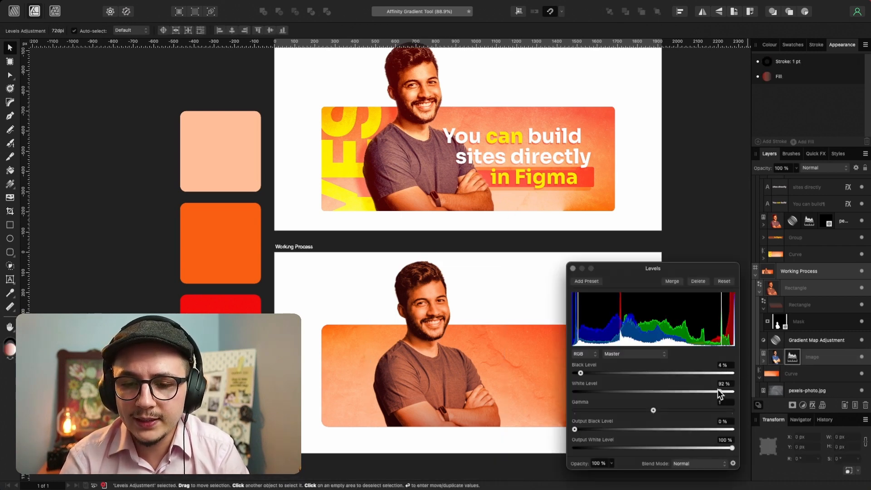
mouse_move(718, 389)
mouse_down()
mouse_move(696, 391)
mouse_move(704, 392)
mouse_up()
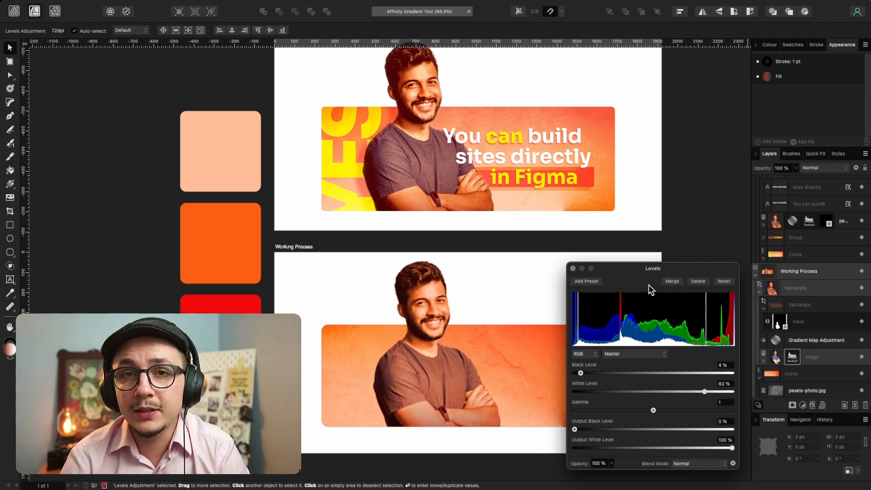
click(573, 269)
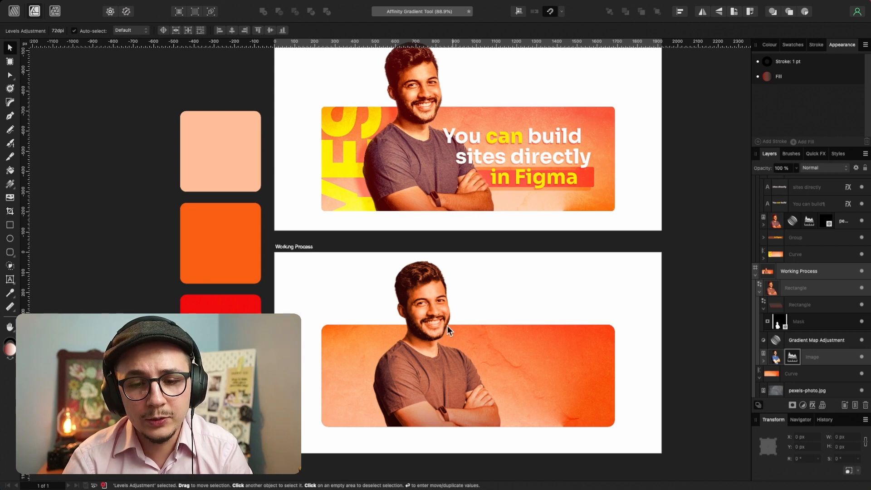
- Duplicate the man's image and clip the copy inside the banner's Curve, above the stone texture
scroll(405, 147, up, 2)
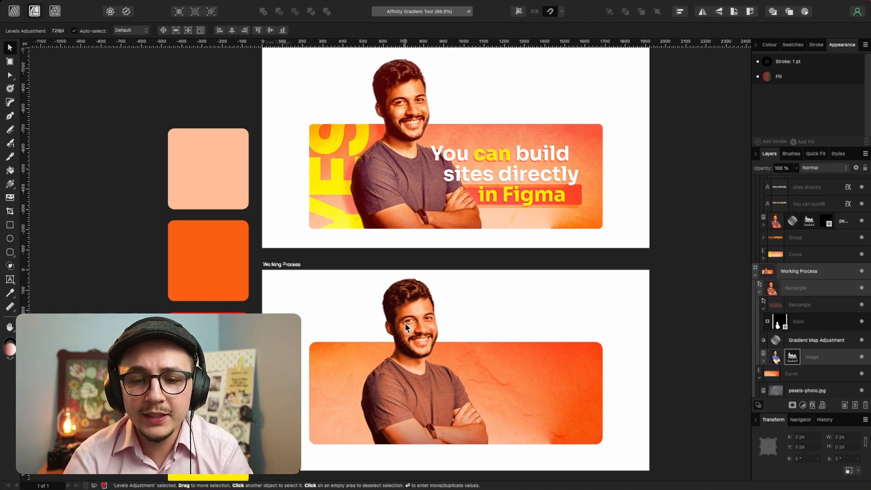
click(407, 338)
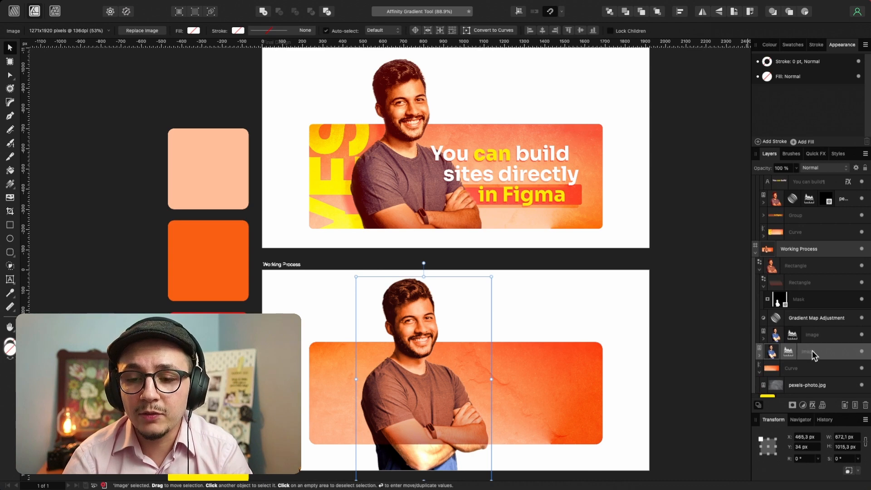
scroll(812, 351, down, 1)
drag(818, 336, 819, 353)
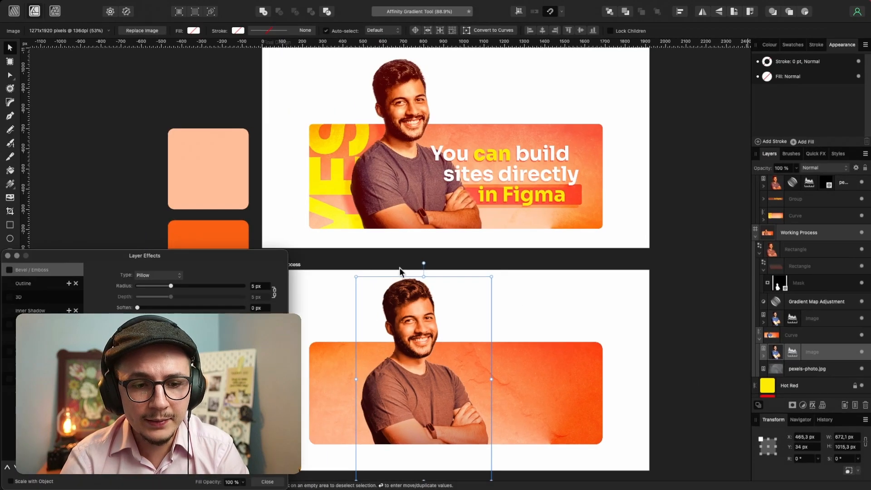
- Add an Outer Shadow effect to the clipped man image with 75% opacity and a 22.8 px radius
click(754, 320)
drag(642, 171, 691, 110)
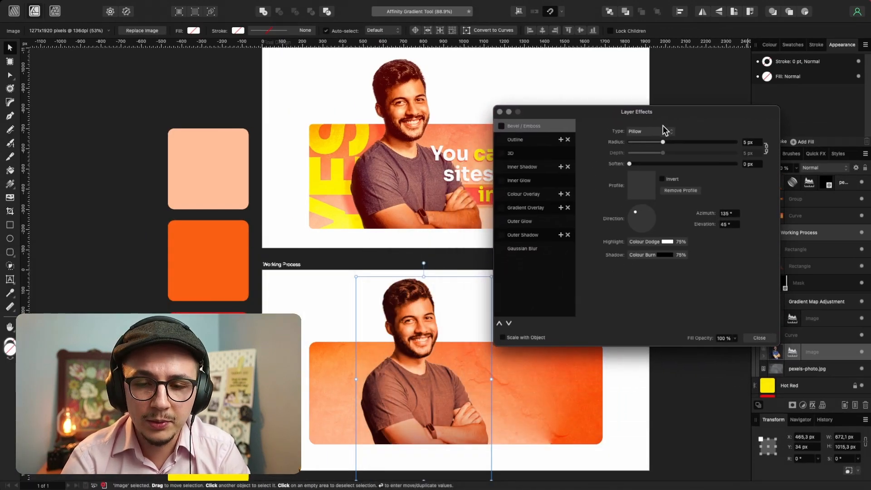
click(524, 236)
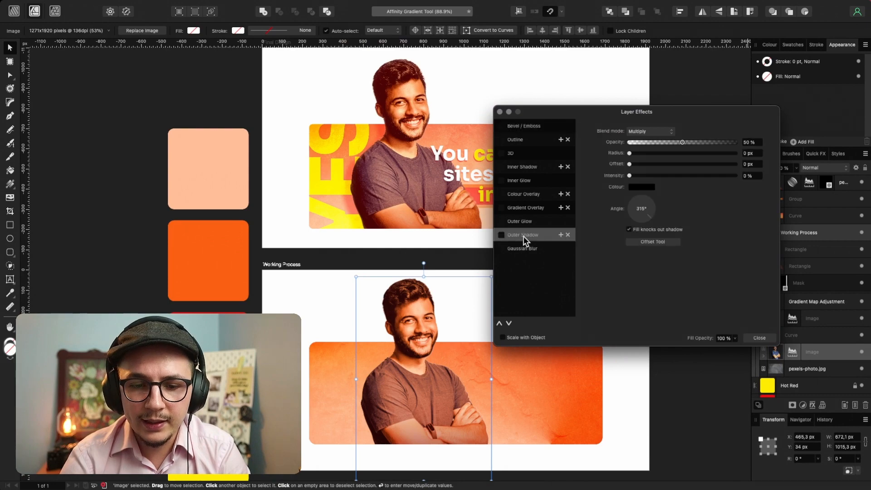
click(502, 235)
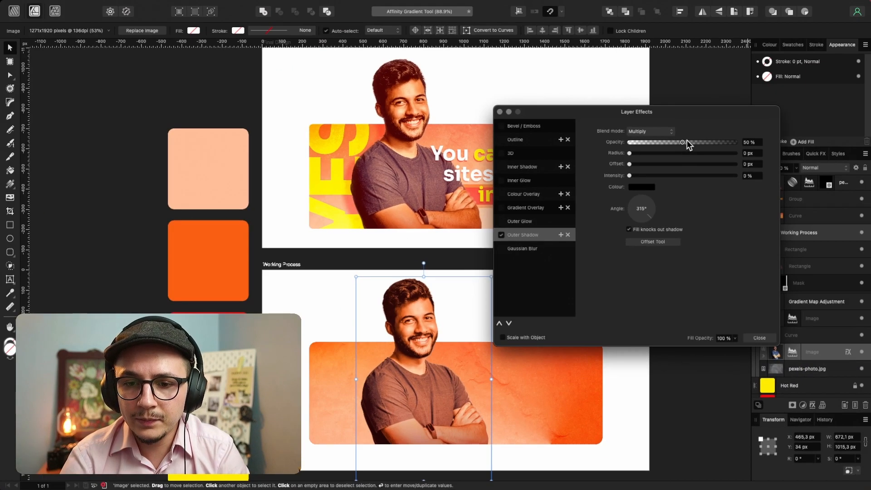
drag(687, 142, 712, 143)
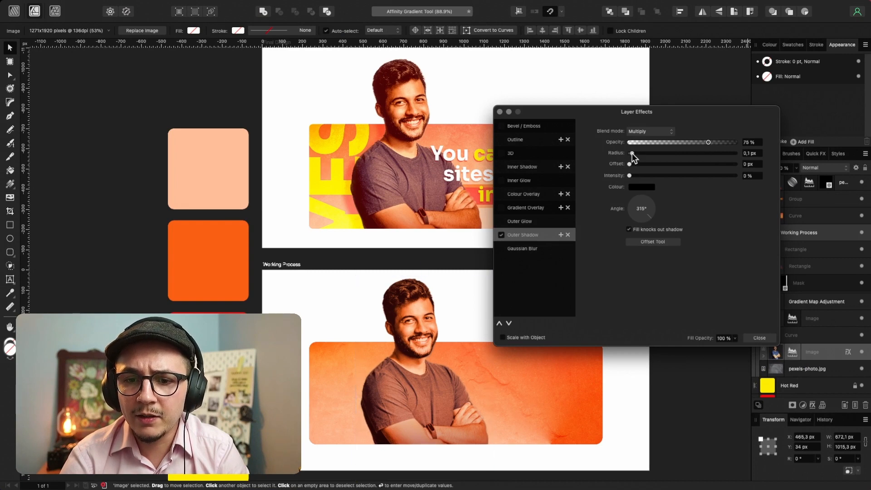
drag(630, 153, 691, 154)
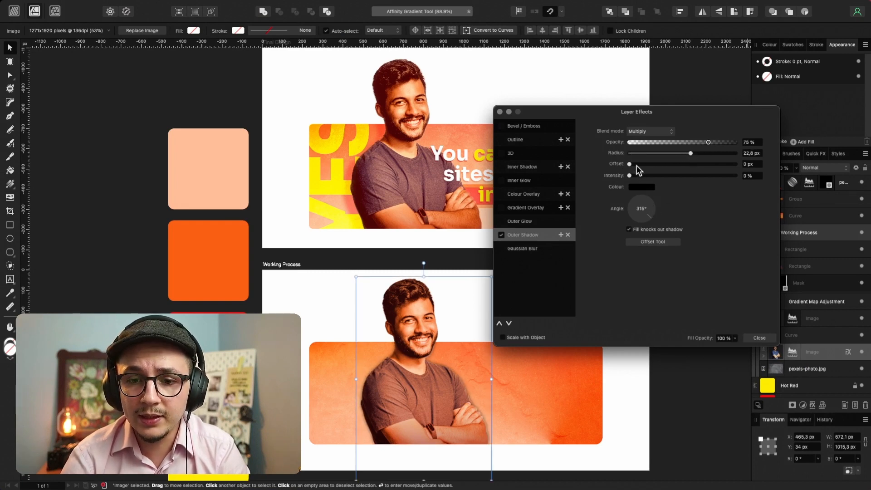
- Offset the outer shadow 68.8 px at 223°, behind the man's left side, with 44% opacity and Overlay blend mode
click(645, 243)
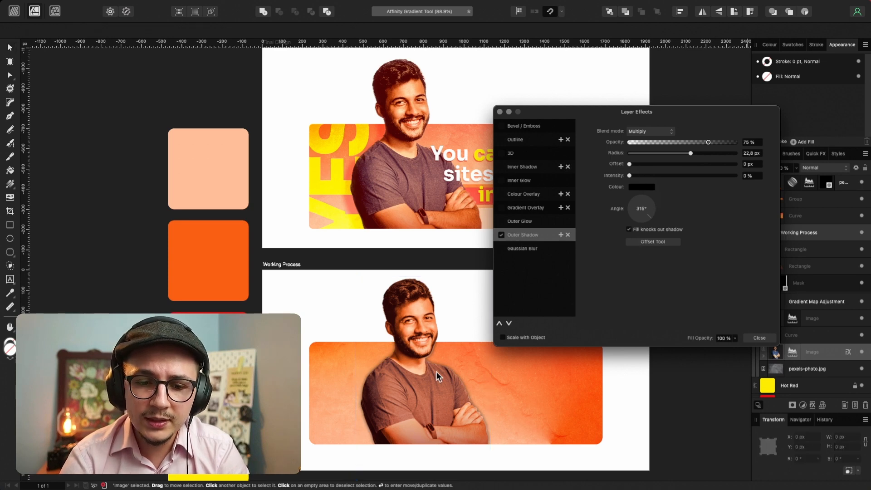
drag(431, 381, 404, 358)
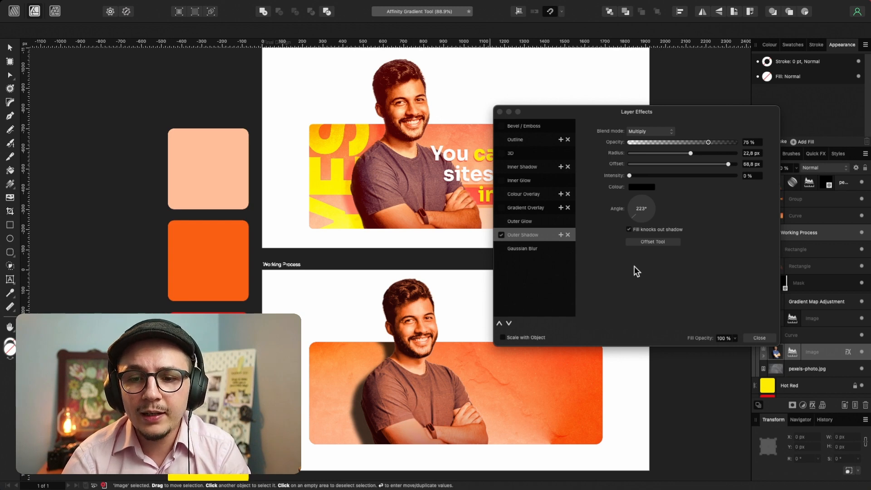
drag(701, 142, 677, 143)
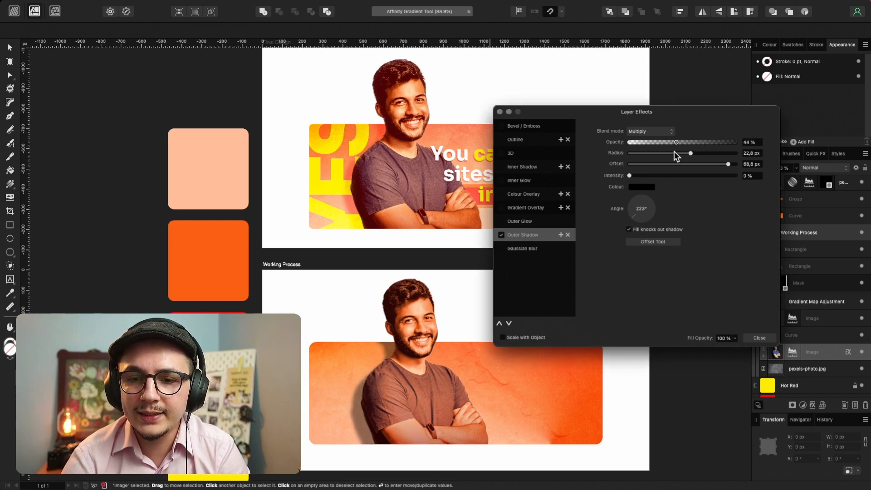
click(664, 131)
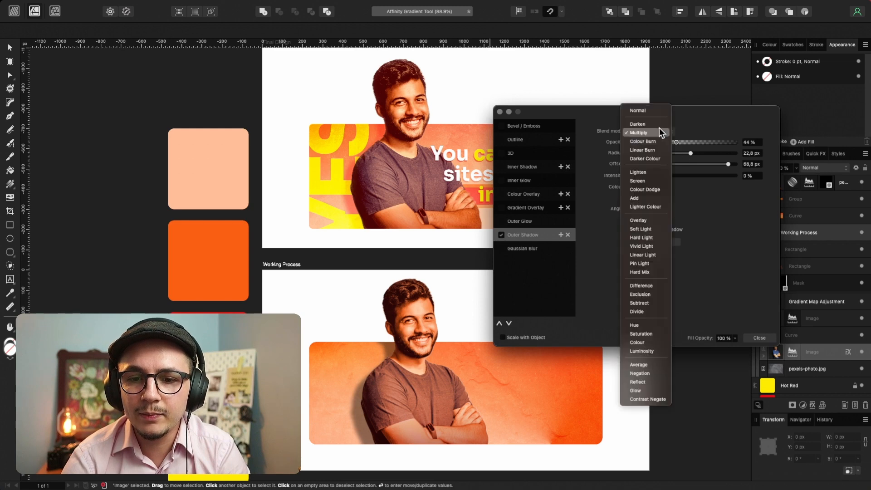
click(651, 221)
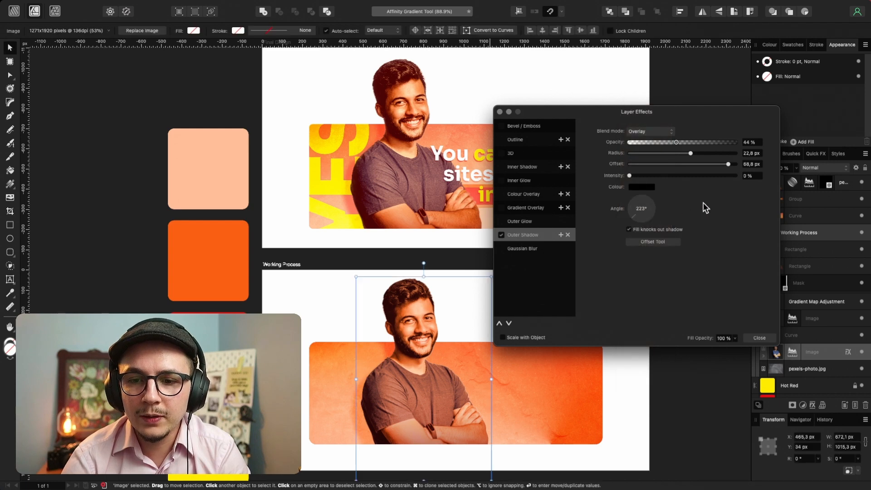
click(760, 339)
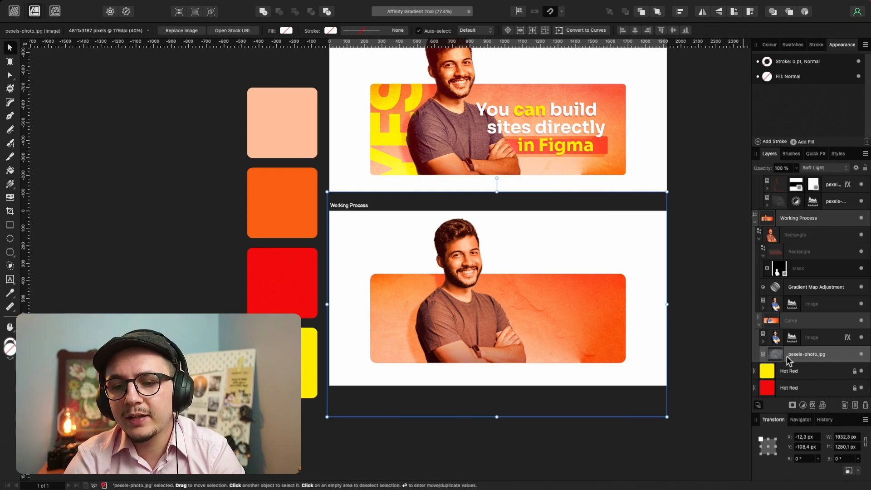
- Apply a Levels adjustment to the pexels-photo.jpg texture with black level 8% and white level 77%
click(803, 405)
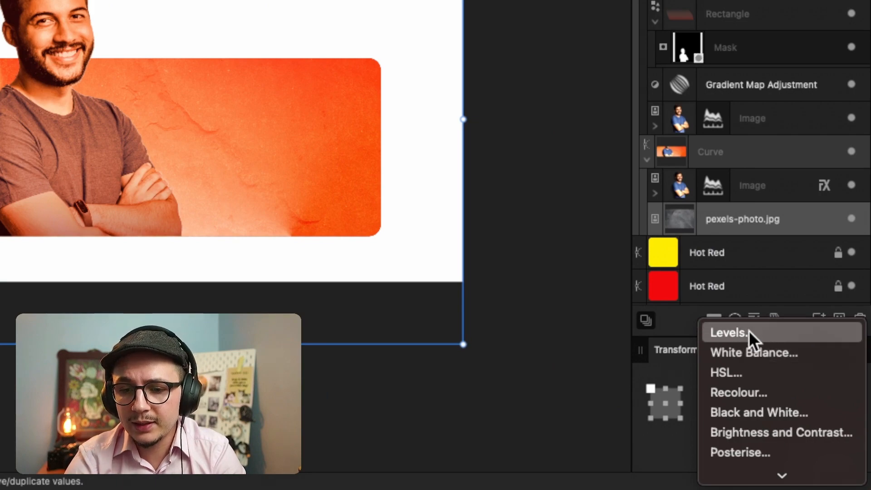
click(810, 410)
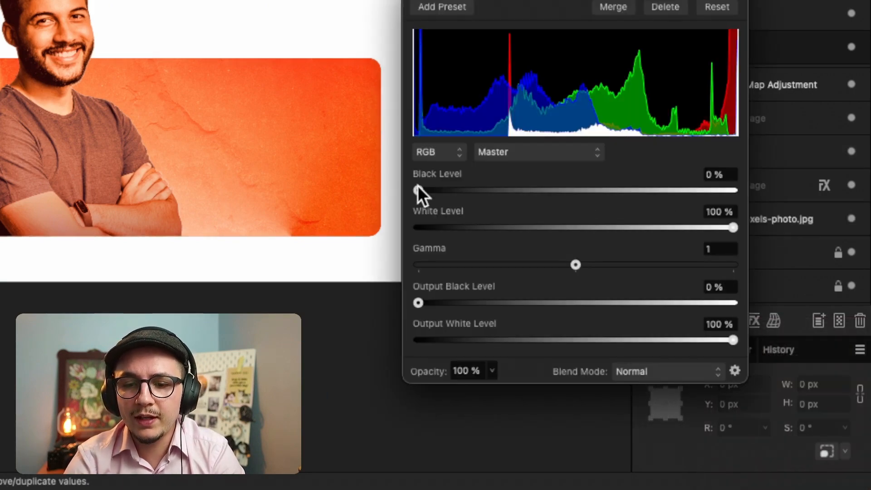
drag(418, 188, 448, 189)
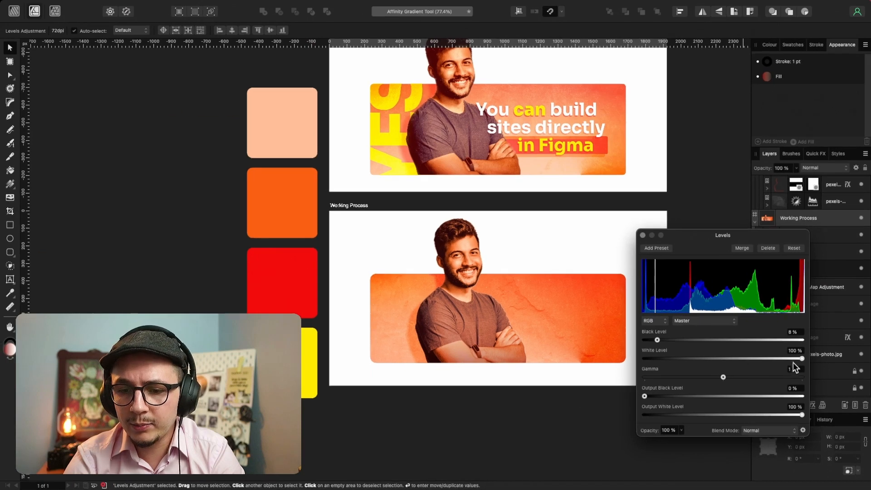
drag(755, 268, 701, 269)
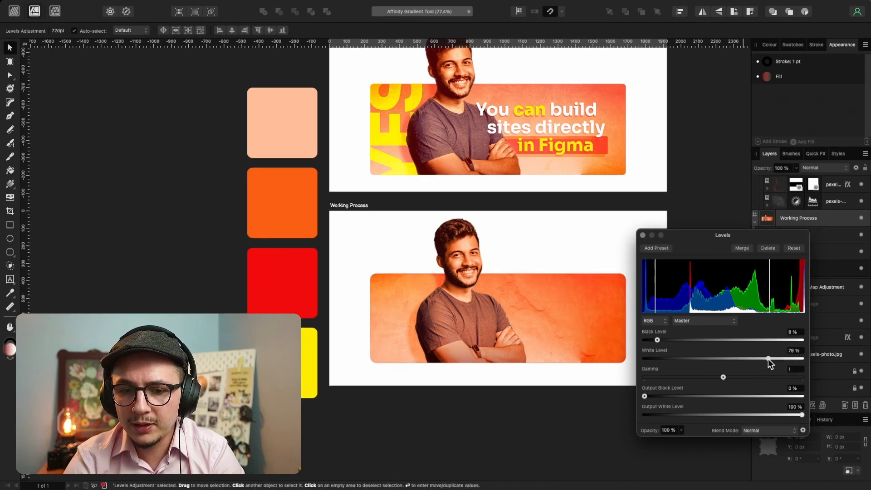
drag(768, 359, 765, 358)
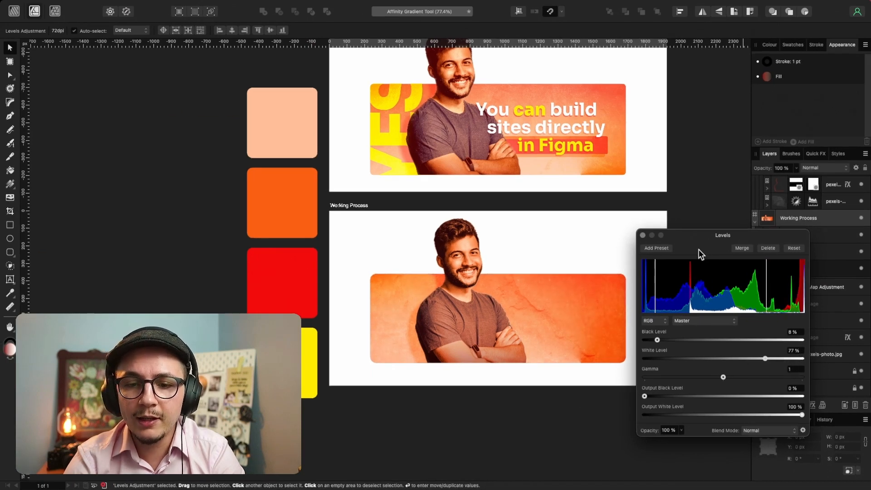
click(643, 235)
scroll(545, 297, up, 1)
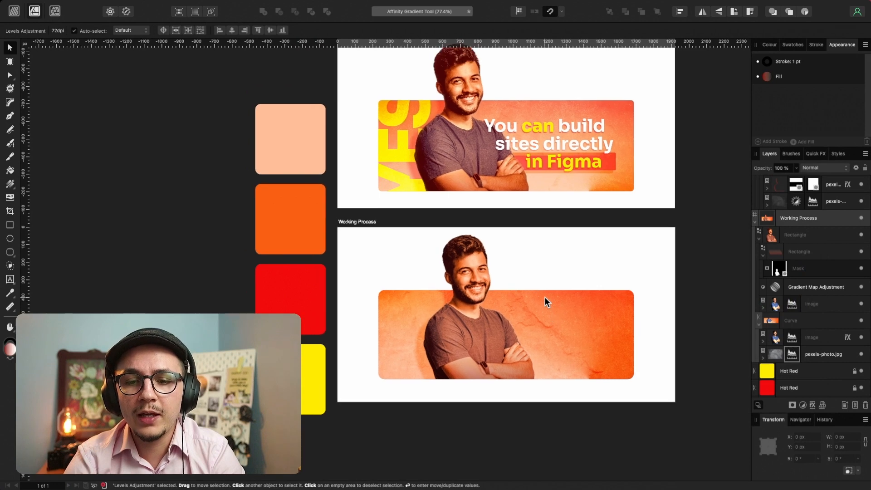
- Add the yellow art text "YES" behind the man, rotated 90° and placed along the banner's left edge
scroll(546, 298, up, 3)
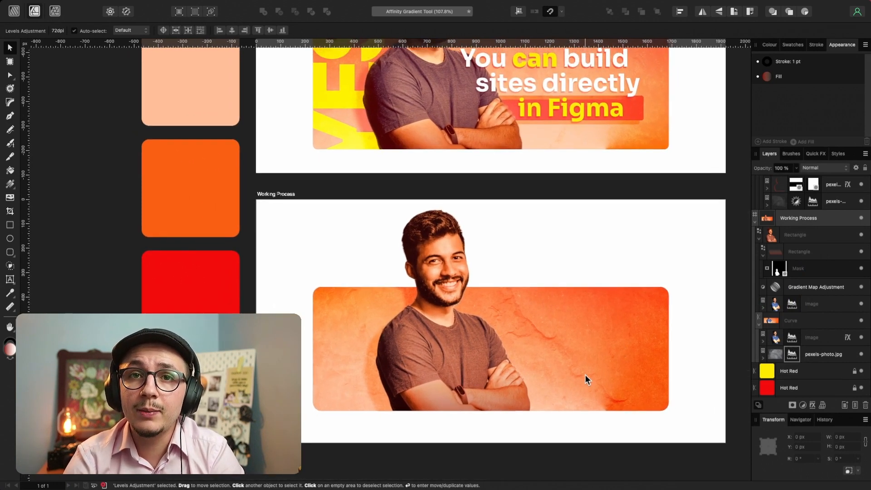
scroll(585, 375, down, 2)
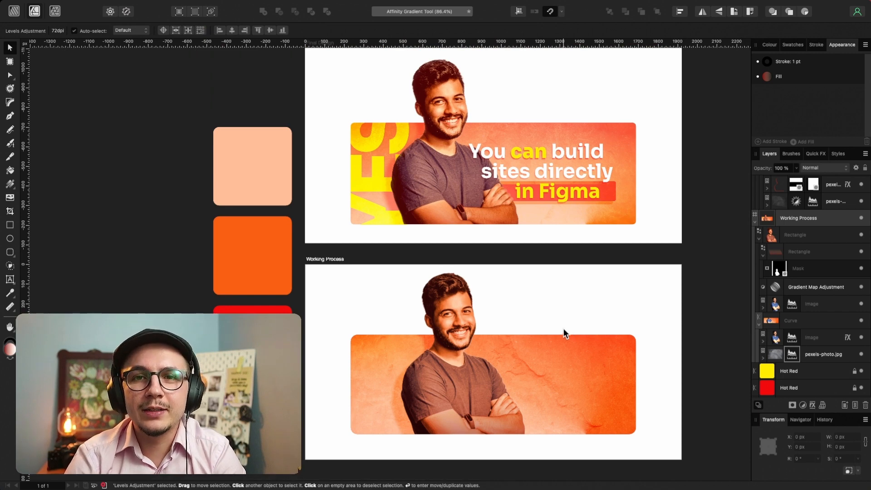
key(t)
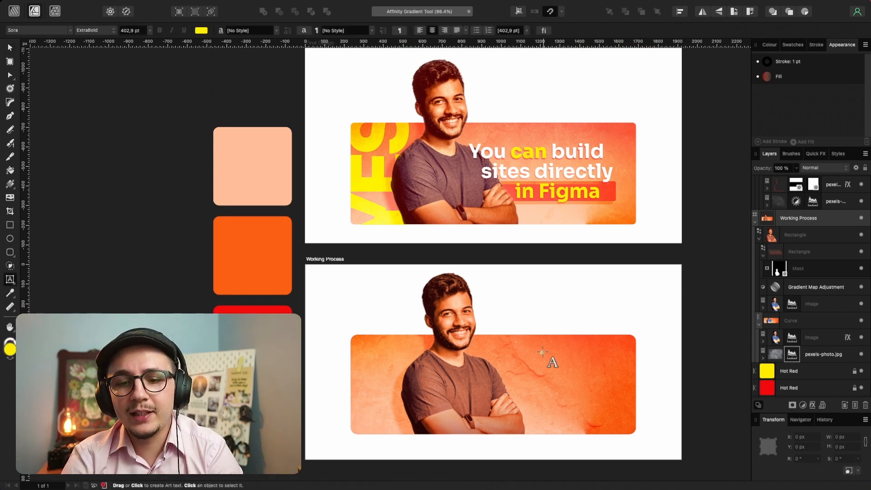
click(516, 367)
text(YESV)
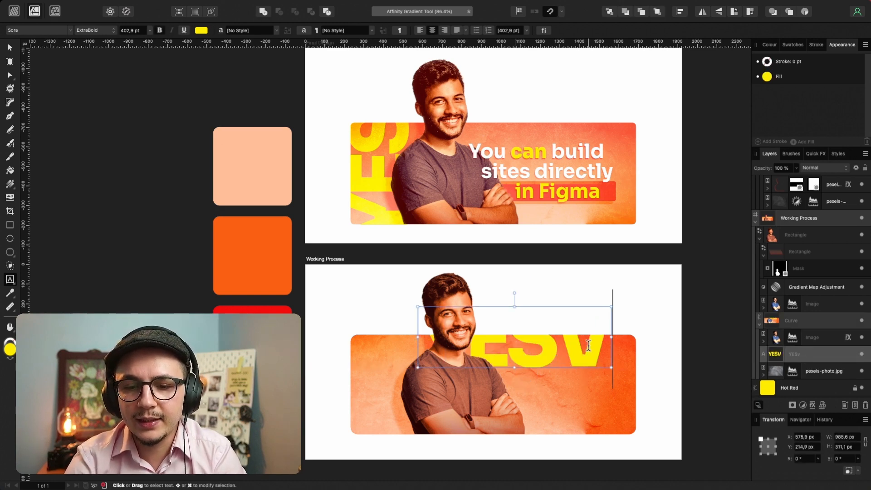
key(BackSpace)
key(Escape)
drag(585, 305, 488, 270)
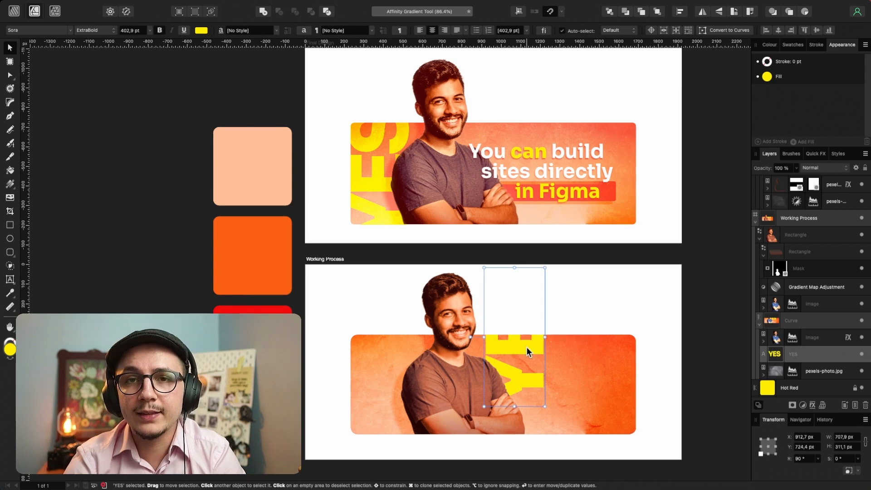
drag(526, 349, 388, 397)
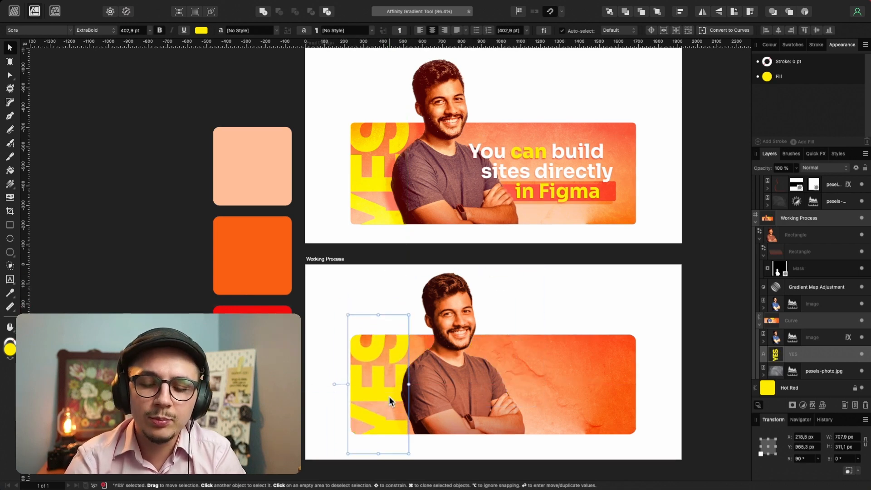
- Try the red, orange and peach swatch colours on the YES text and finish with the yellow swatch
key(i)
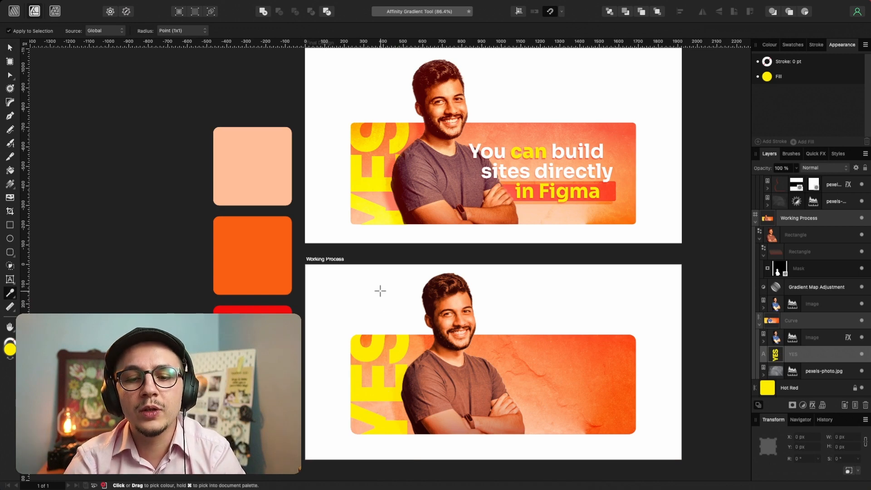
click(267, 325)
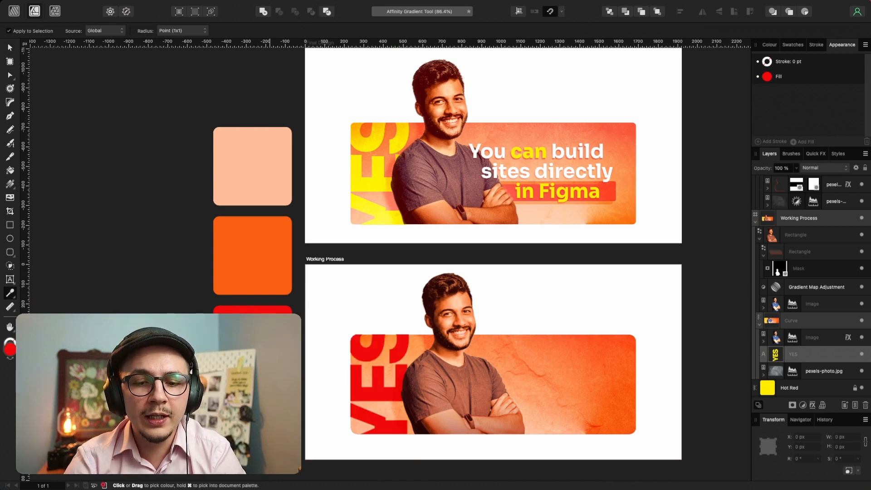
click(262, 250)
click(253, 187)
click(245, 424)
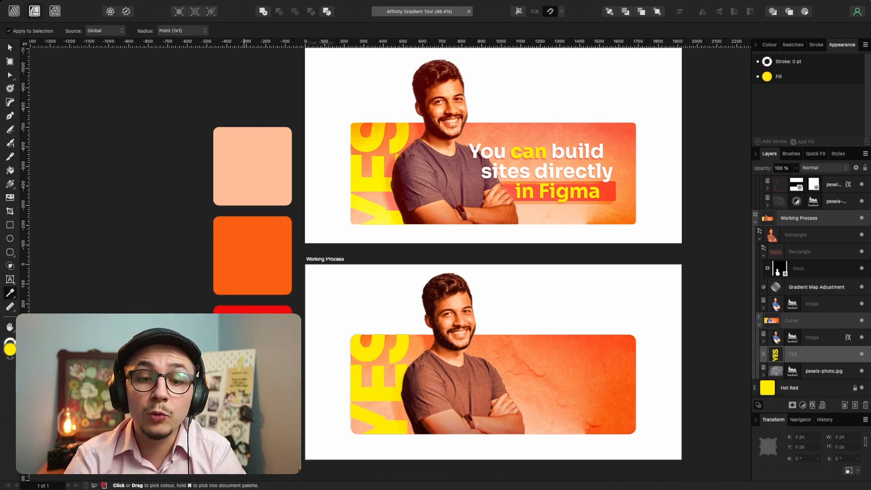
- Set the blend mode of the YES text layer to Overlay
scroll(254, 422, left, 5)
scroll(254, 422, down, 2)
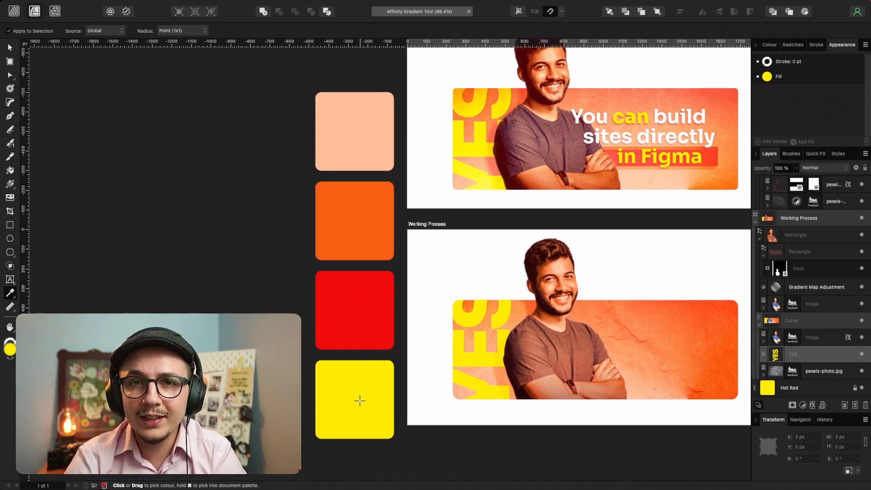
scroll(359, 400, right, 3)
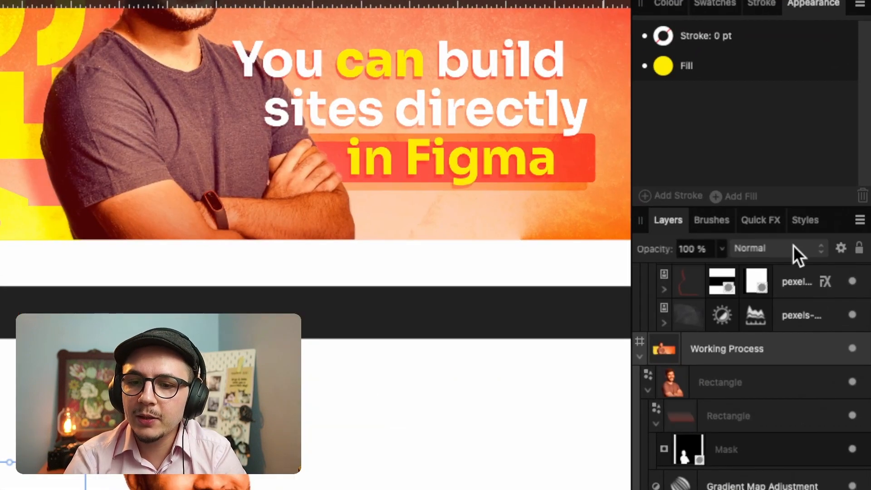
click(833, 167)
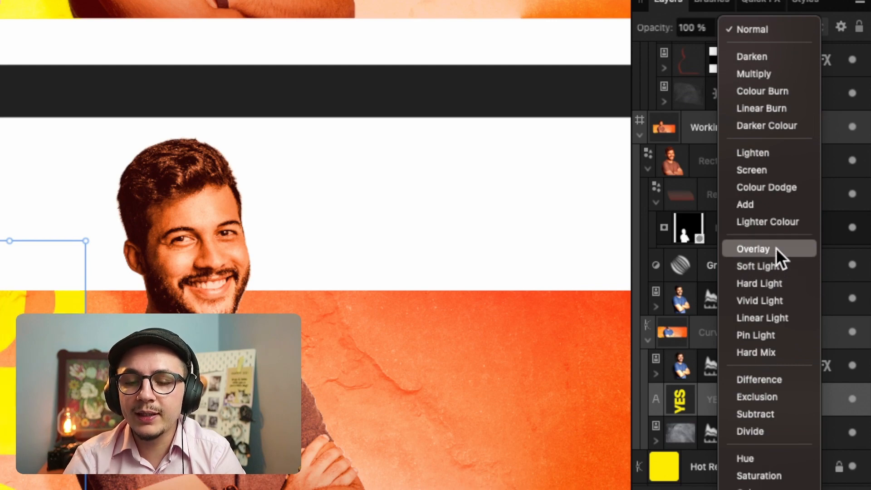
click(776, 247)
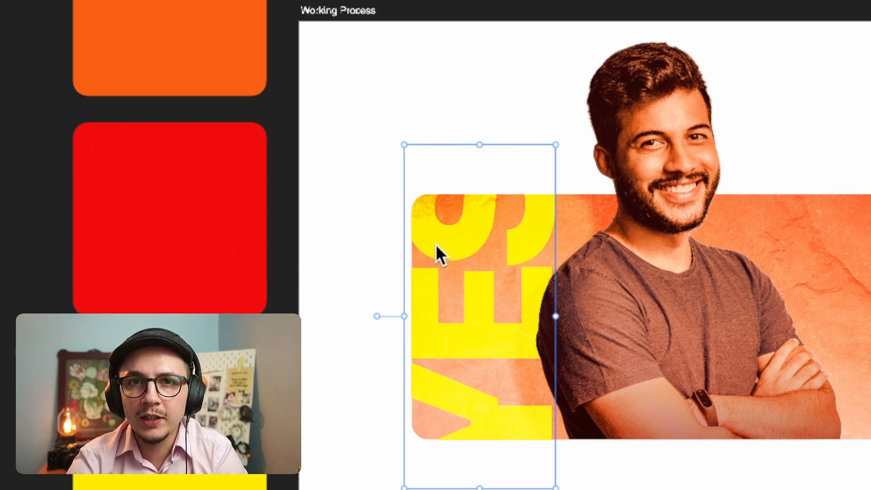
- Move the man's Rectangle and Image layers together slightly left so the arm overlaps more of the YES text
click(770, 260)
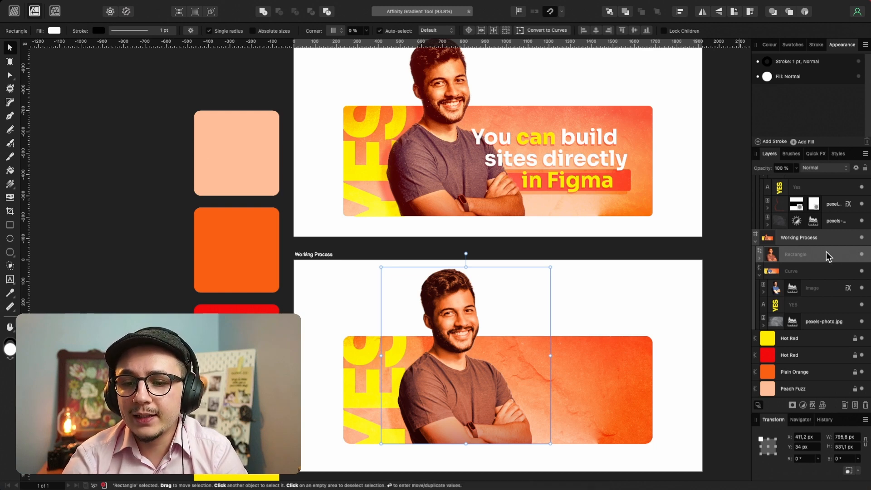
super+click(819, 290)
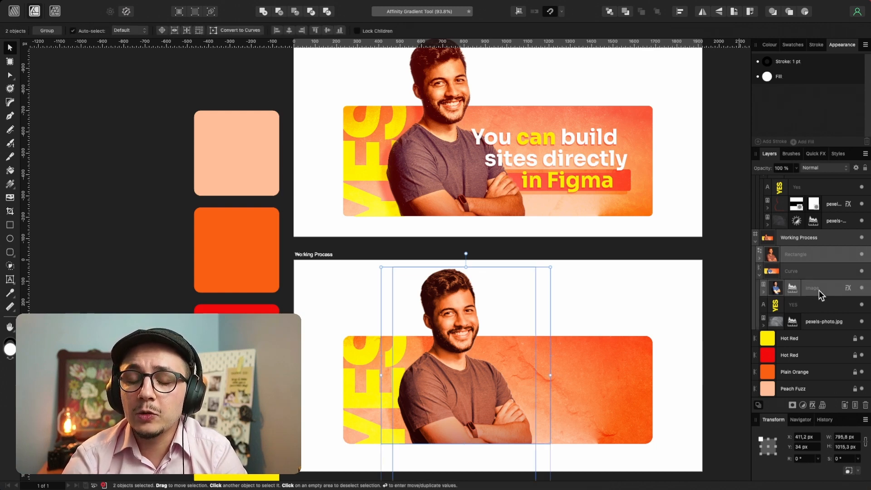
drag(527, 363, 489, 388)
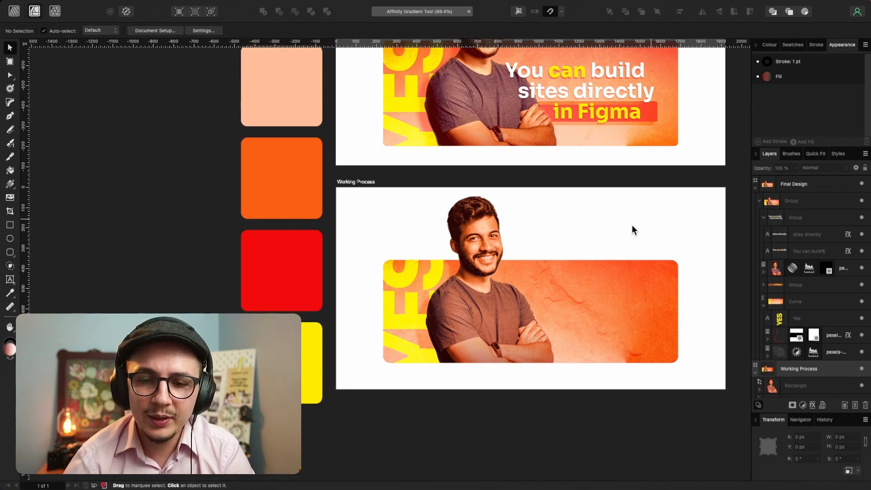
- Add the yellow art text "You can build" near the top of the Working Process artboard
click(597, 261)
key(t)
click(567, 235)
text(YOU)
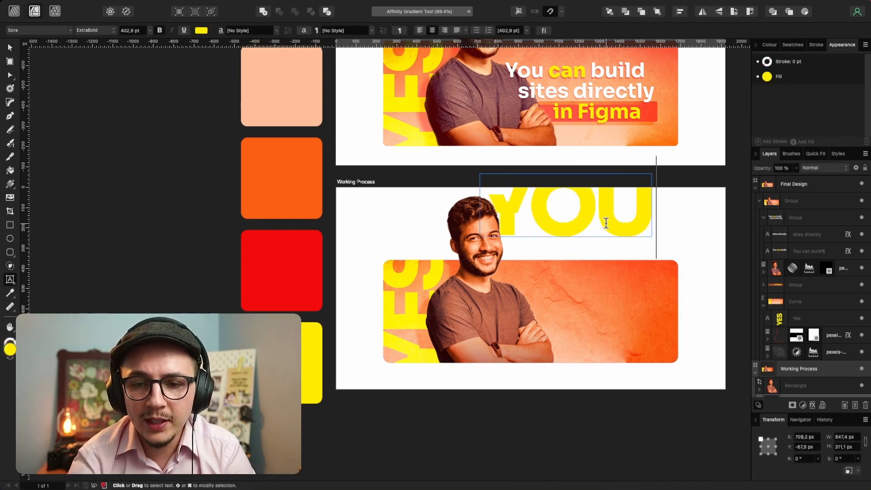
key(BackSpace)
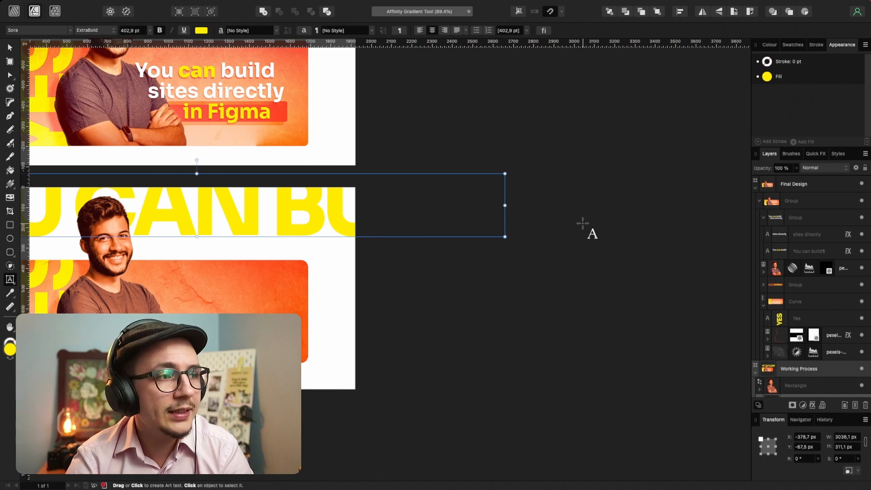
key(Escape)
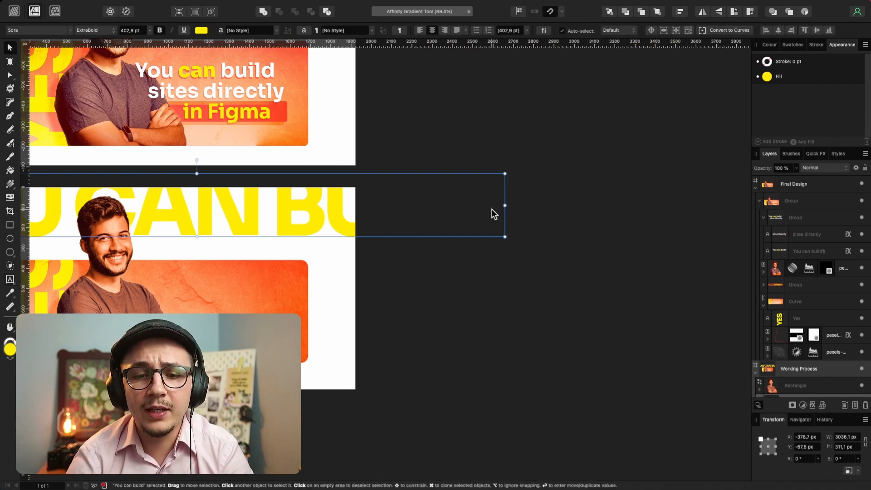
- Scale the "You can build" text down to about 729 px wide and place it on the banner beside the man
scroll(495, 214, left, 5)
scroll(492, 210, left, 4)
drag(466, 165, 466, 204)
drag(465, 205, 466, 214)
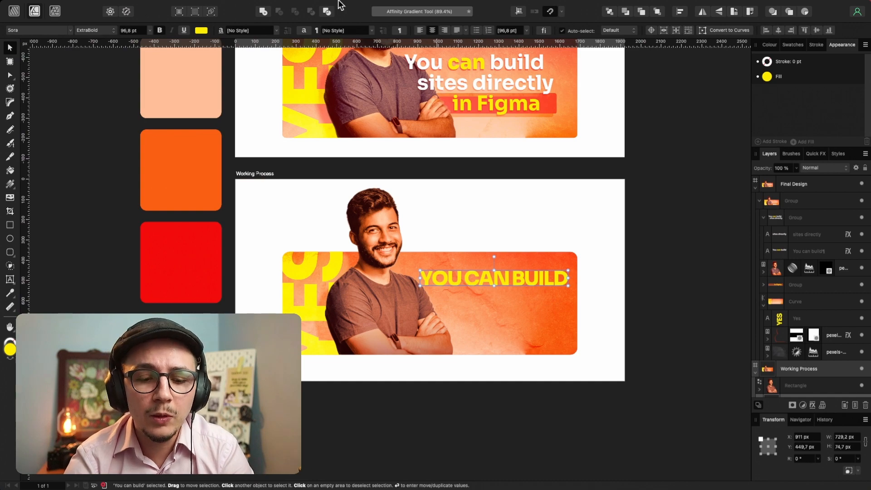
- Show the Character settings and dock them beside the tools
mouse_move(339, 1)
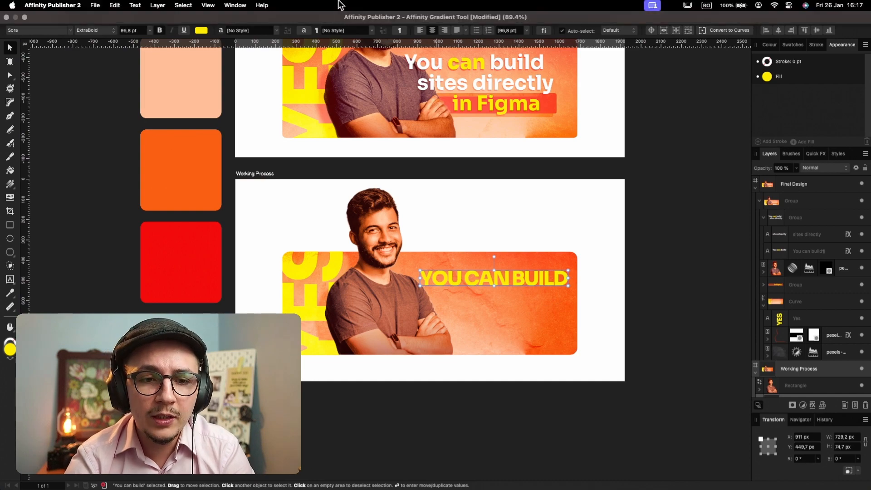
click(229, 6)
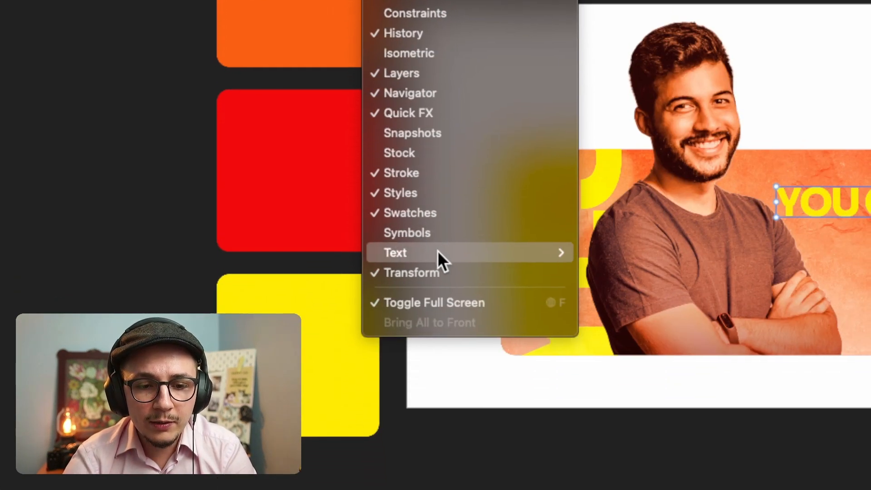
mouse_move(447, 347)
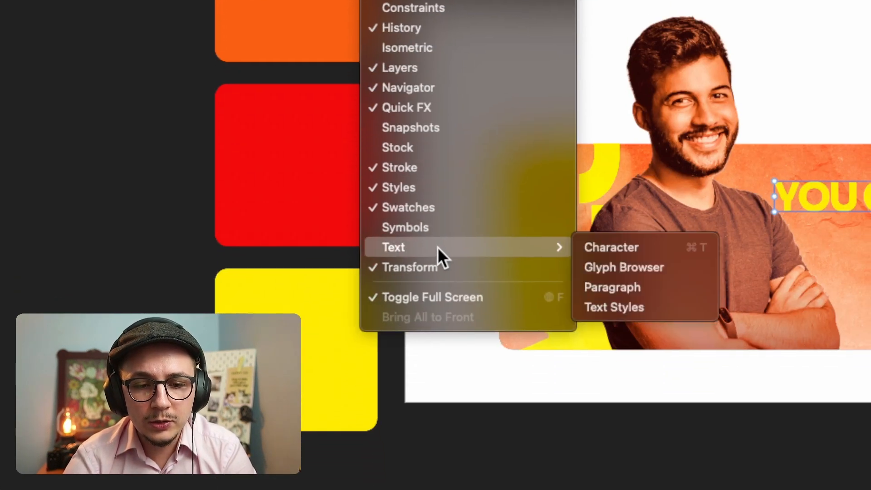
click(614, 247)
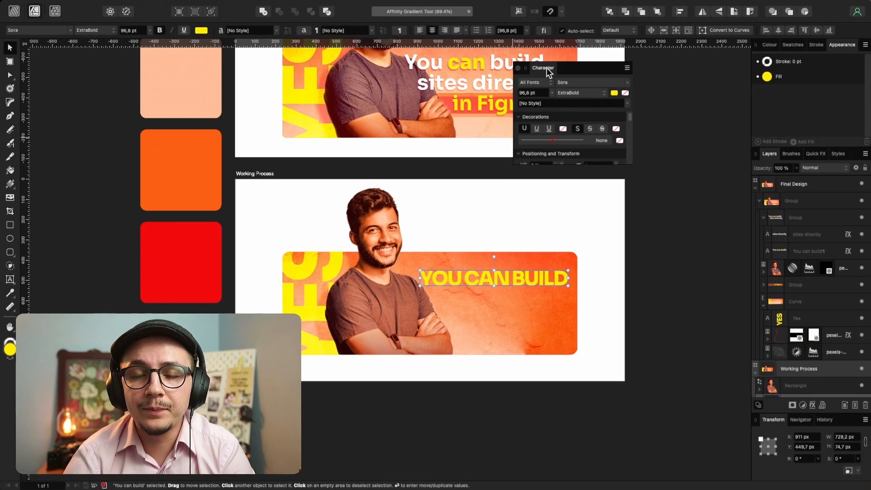
drag(548, 73, 34, 124)
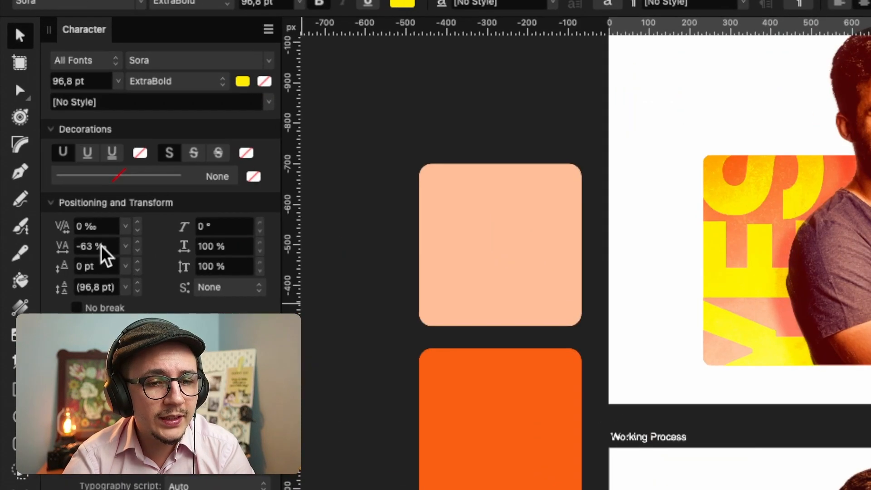
- Set the tracking of the "You can build" text to 0 ‰ and turn off its all-caps formatting
click(53, 153)
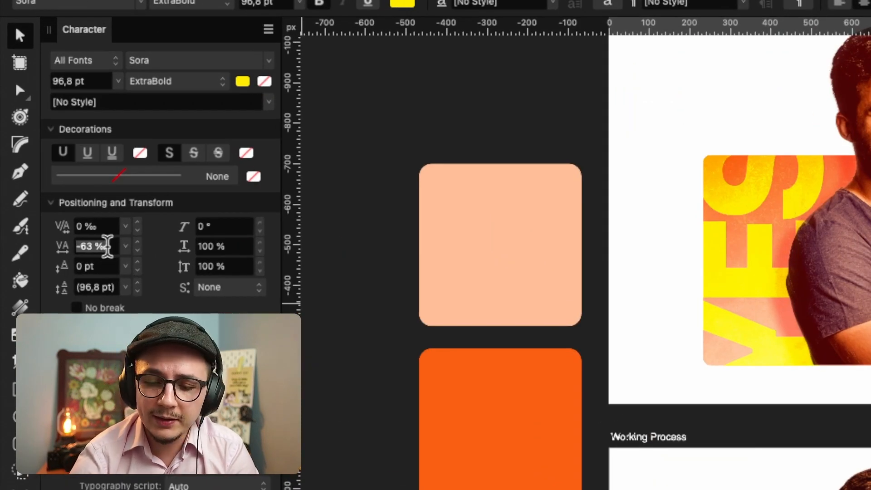
text(0)
key(Return)
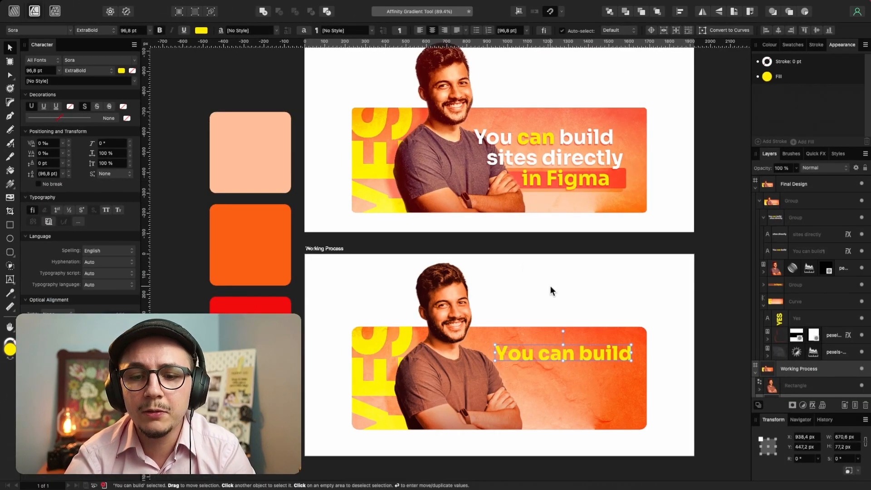
click(582, 306)
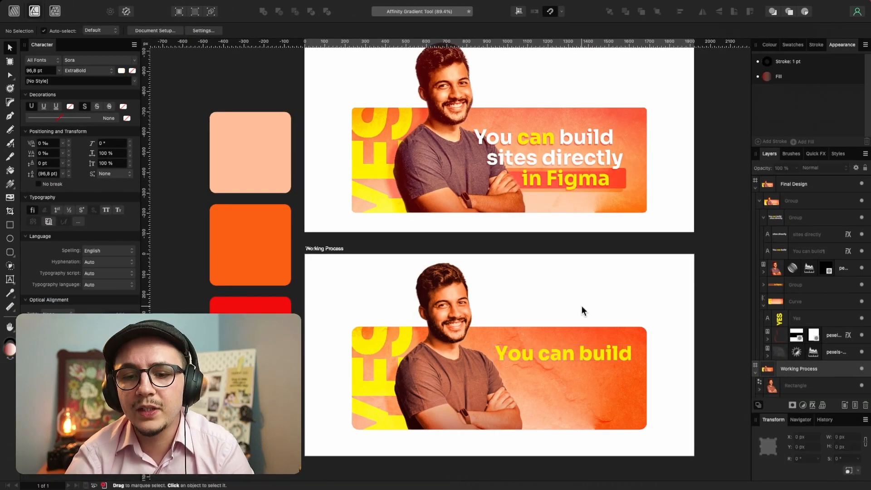
- Fill the "You can build" text with the white sampled from the Final Design headline
click(583, 352)
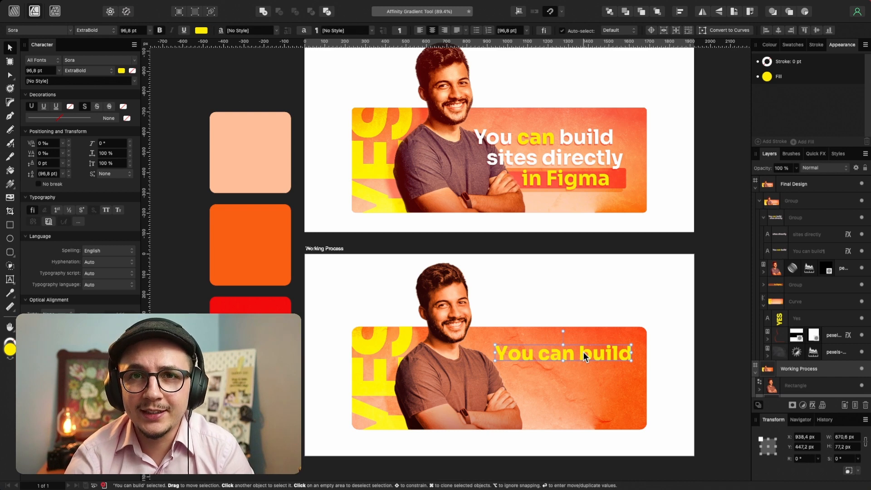
key(i)
click(613, 164)
key(v)
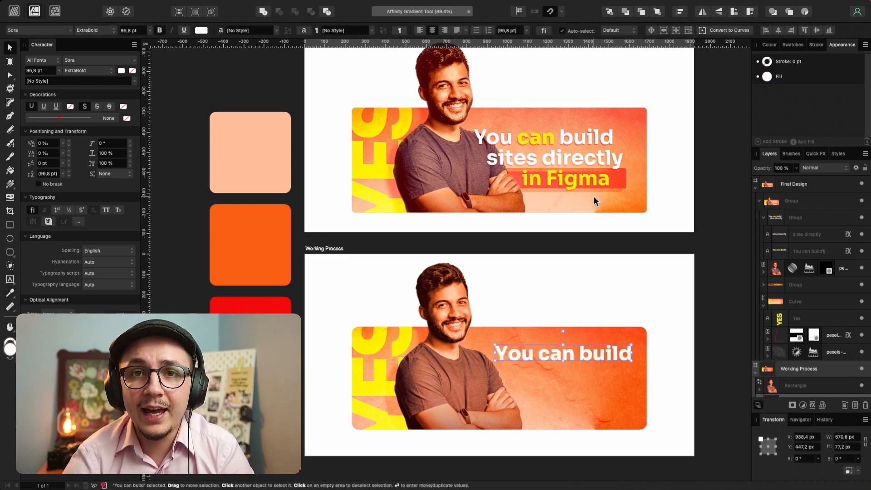
- Colour only the word "can" in the banner text yellow
double_click(558, 356)
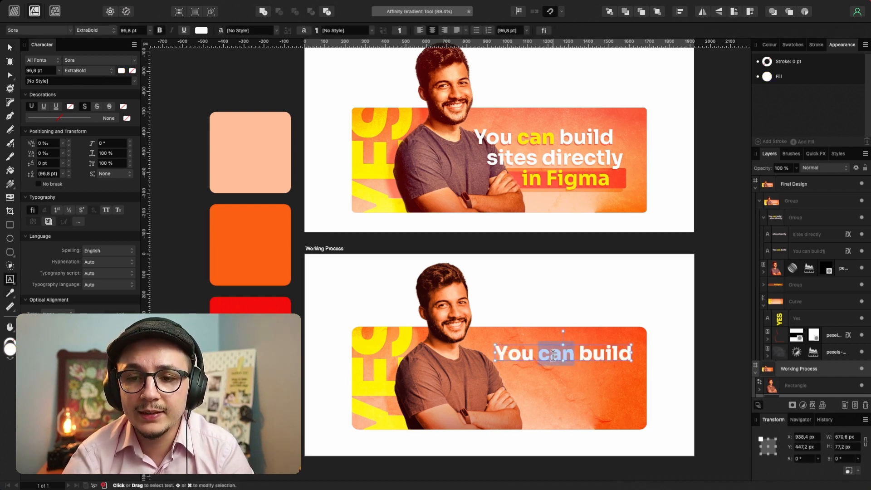
click(767, 76)
click(753, 94)
click(722, 93)
click(732, 108)
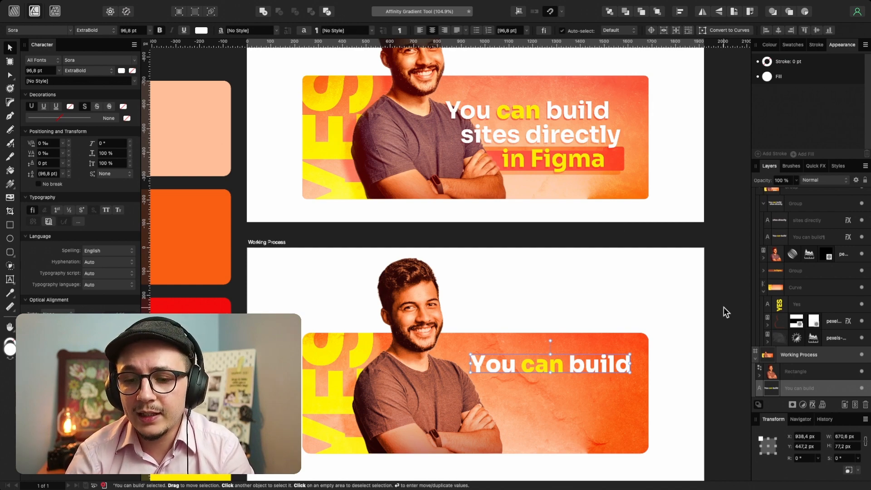
- Add an Outer Shadow effect to the "You can build" text and offset it toward the lower left of the letters
click(814, 405)
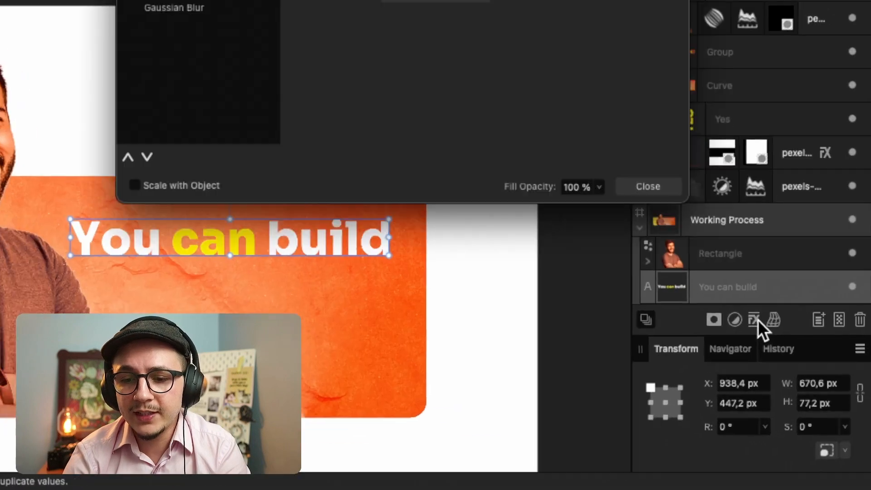
click(501, 234)
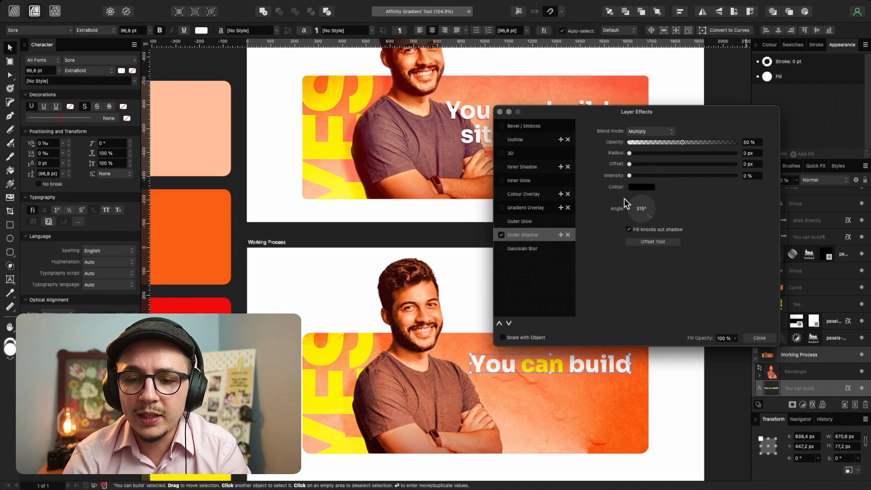
click(645, 240)
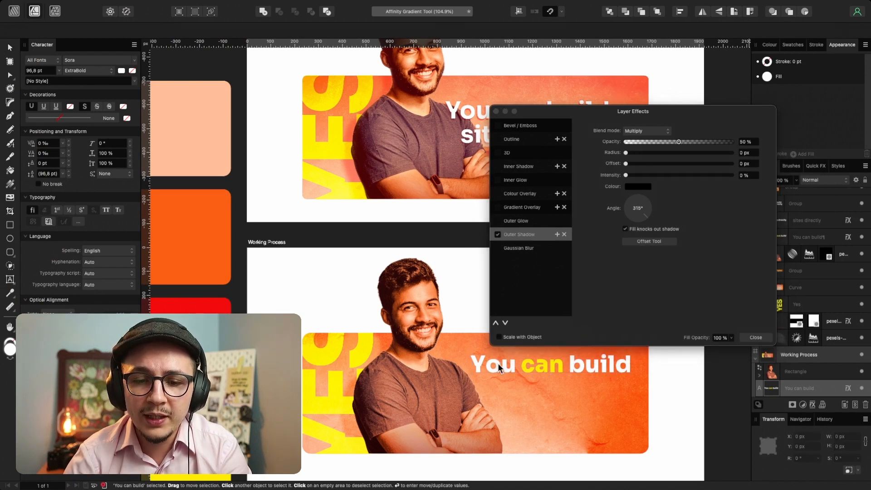
drag(495, 365, 497, 369)
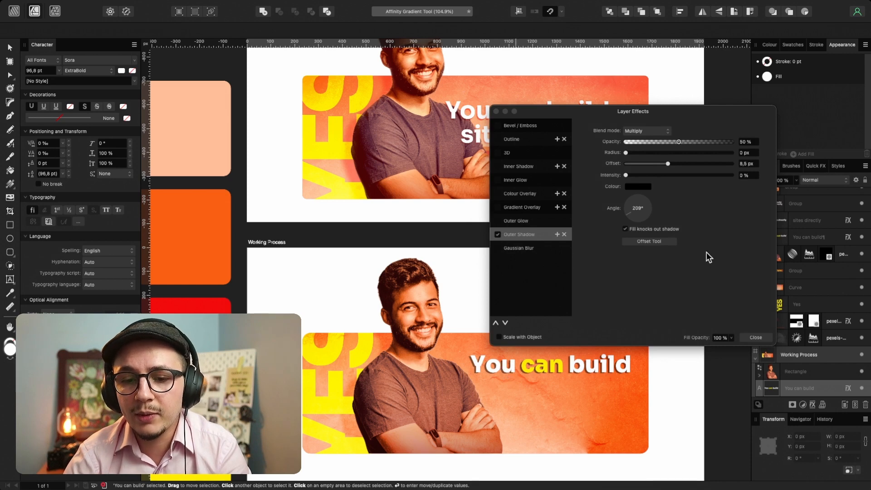
- Set the text shadow's angle to 225° and its offset to about 7,1 px, and open its colour options
click(631, 216)
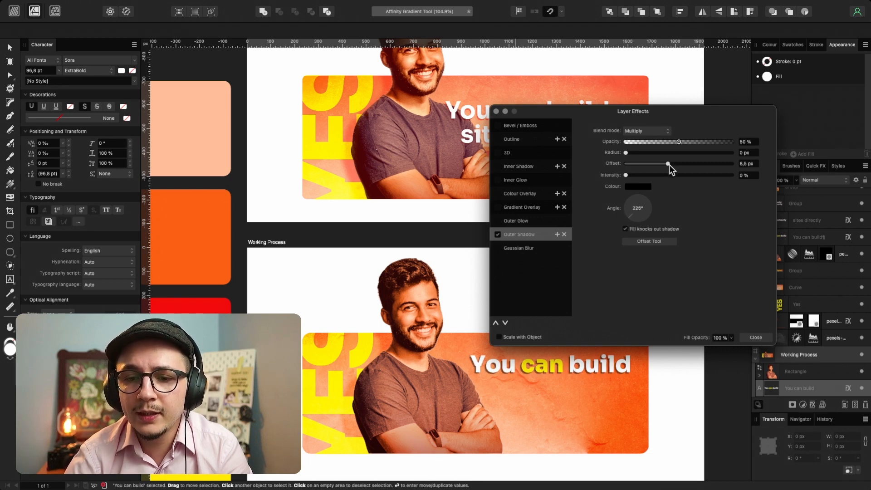
mouse_move(671, 164)
mouse_down()
mouse_move(682, 164)
mouse_move(655, 166)
mouse_move(666, 167)
mouse_up()
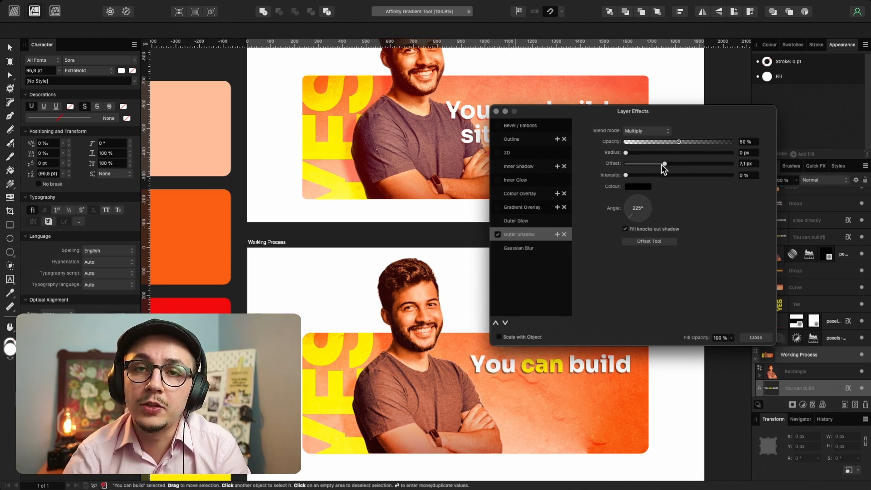
click(642, 187)
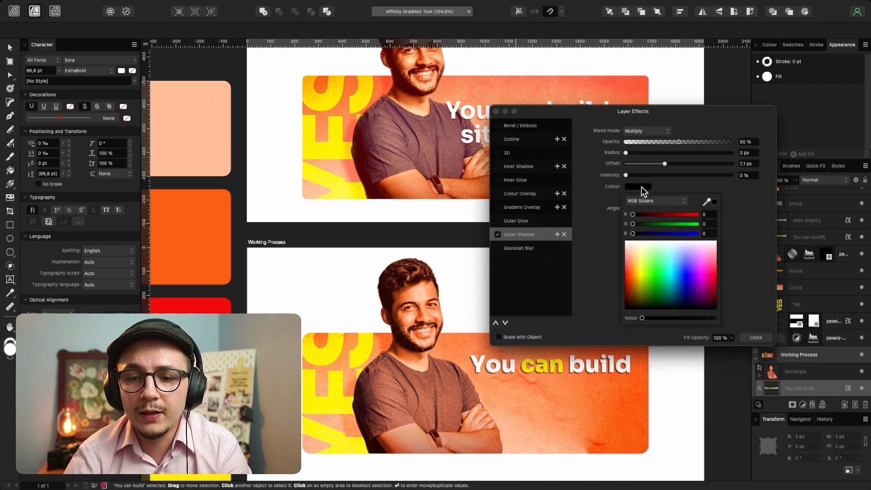
click(656, 130)
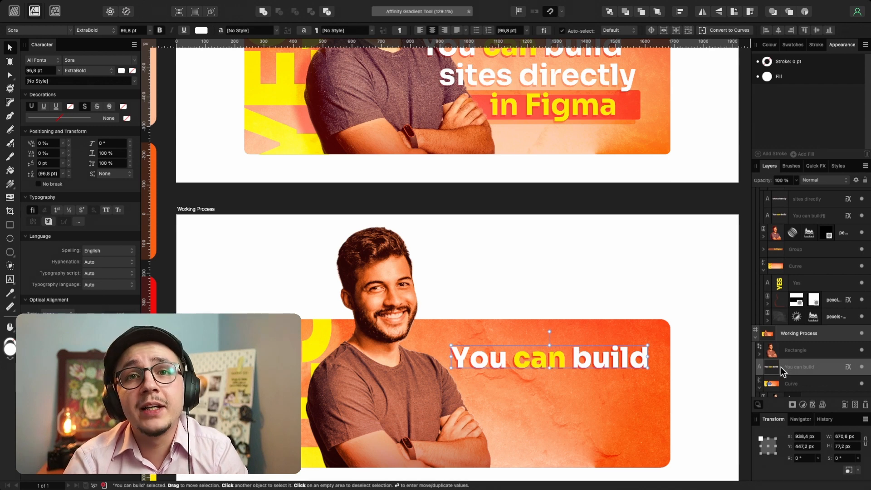
- Move the "You can build" layer above the man's Rectangle layer and arrange two copies as staggered lines below it
drag(784, 369, 788, 344)
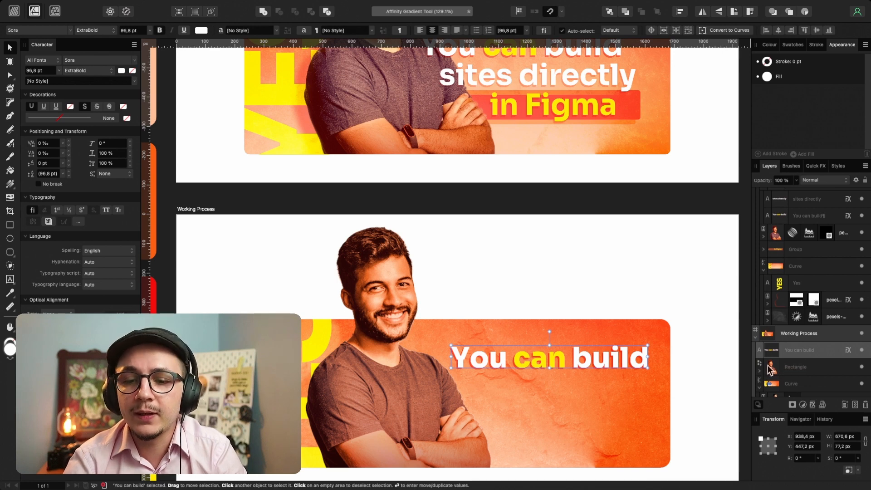
drag(530, 357, 555, 432)
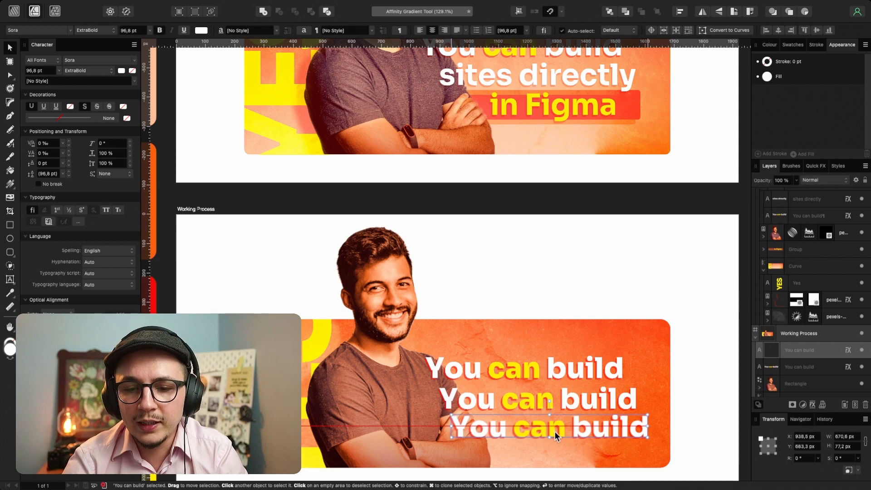
- Replace the middle line's text with "sites directly" in lowercase
double_click(537, 399)
key(ctrl+a)
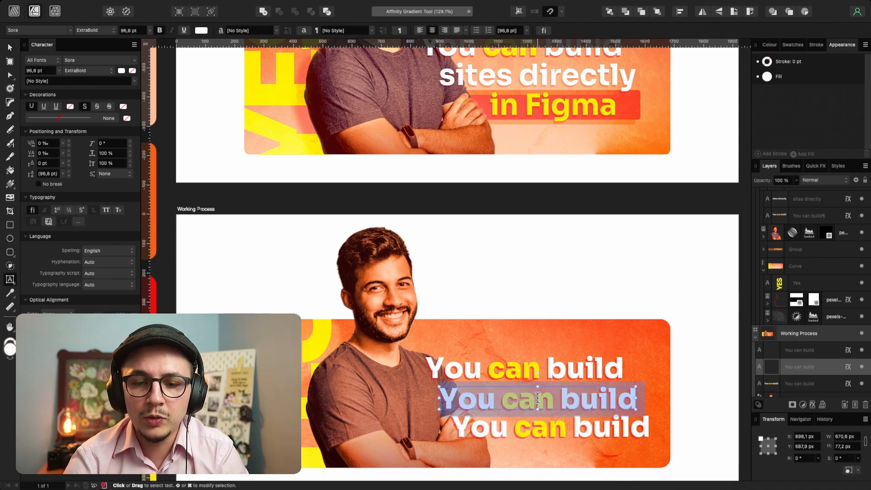
text(S)
key(BackSpace)
text(Sites di)
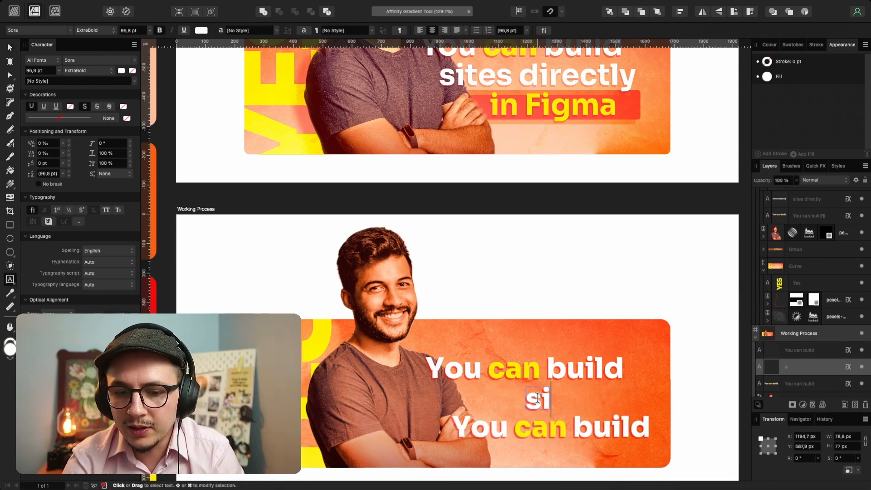
text(rectly)
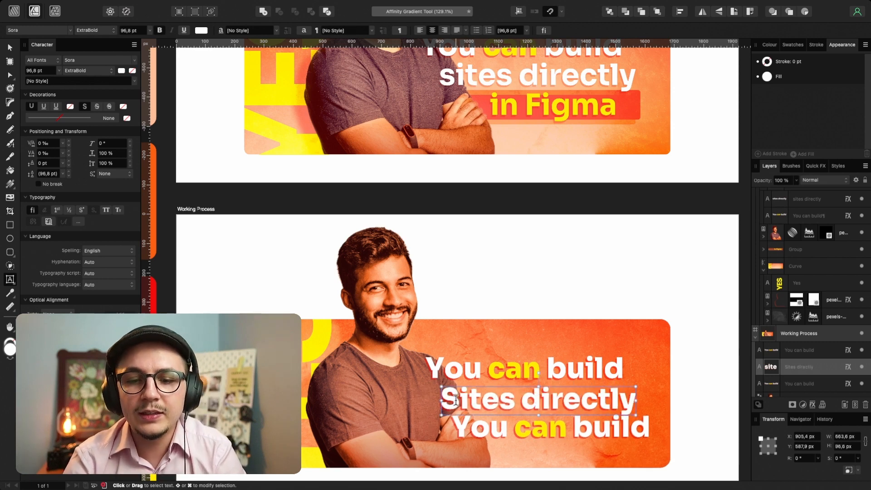
click(457, 399)
key(BackSpace)
text(s)
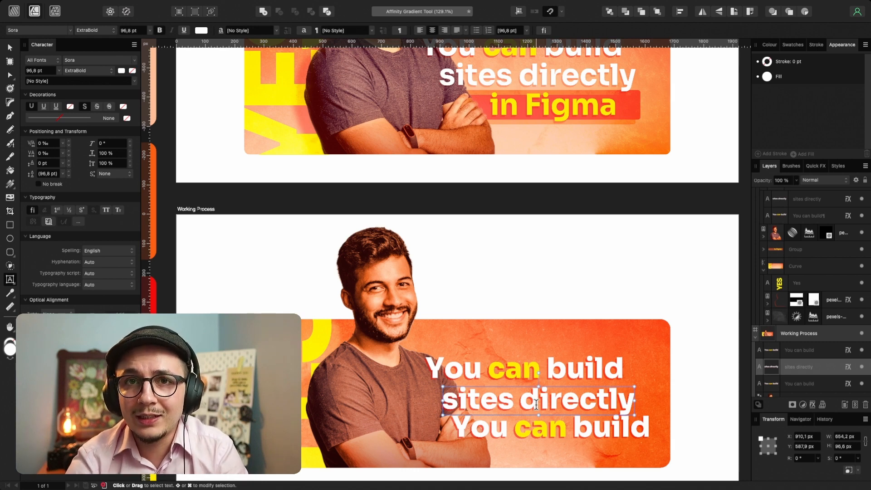
- Replace the lowest headline line's text with "in Figma" in yellow
click(514, 429)
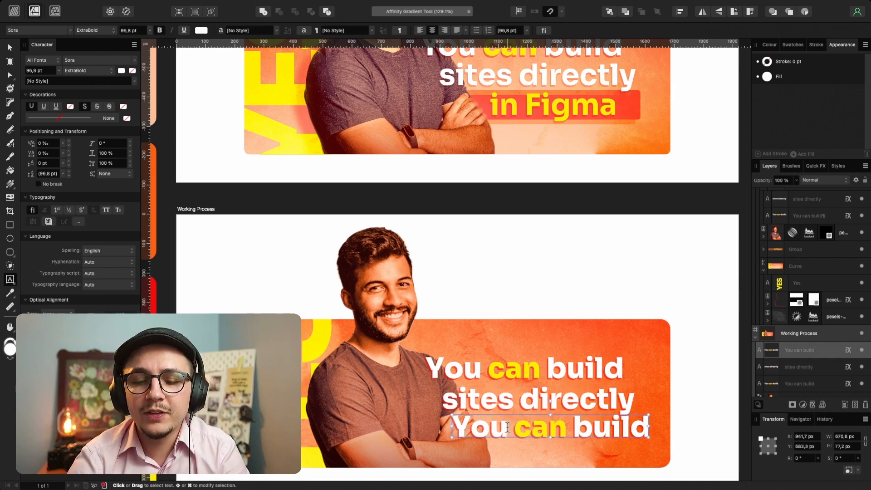
drag(508, 427, 447, 434)
key(BackSpace)
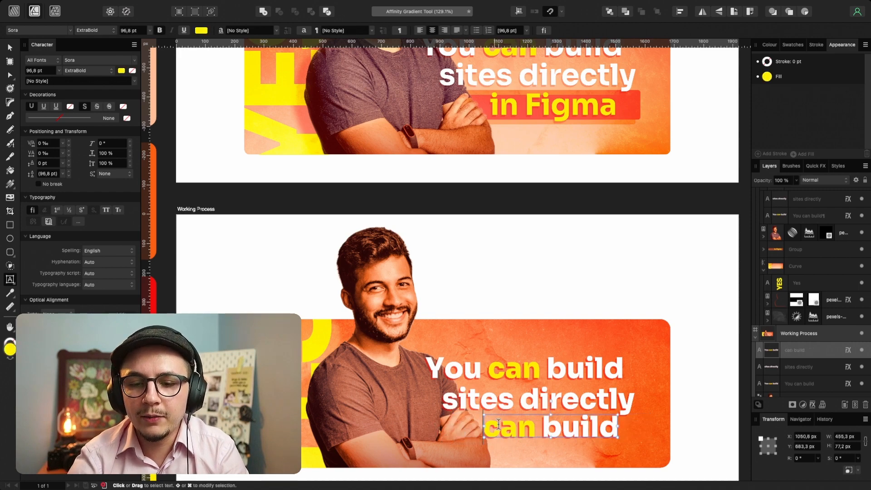
drag(536, 432, 675, 432)
key(BackSpace)
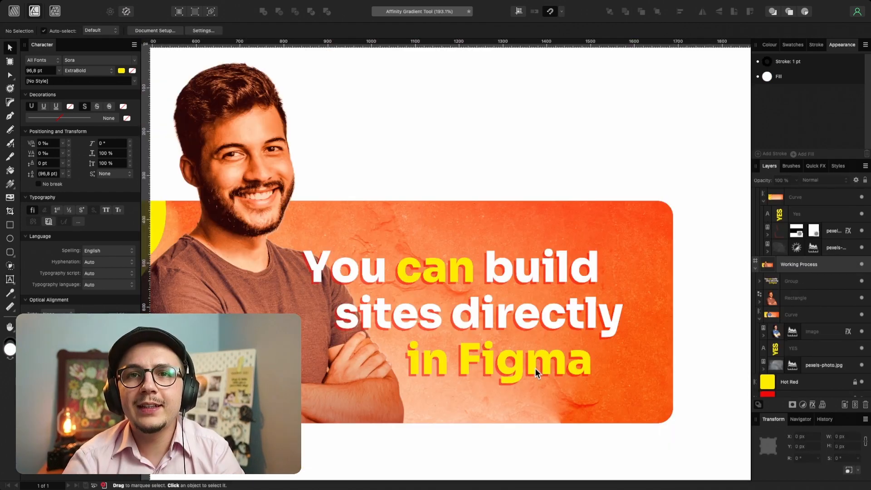
- Draw a rectangle about 604 × 88 px over the "in Figma" line and place it behind the headline group
scroll(536, 369, down, 5)
scroll(535, 368, up, 3)
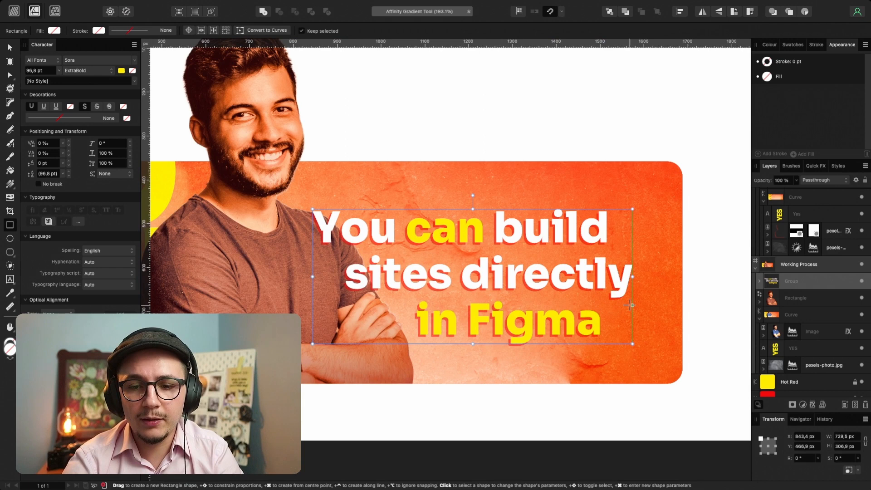
drag(632, 305, 367, 344)
key(v)
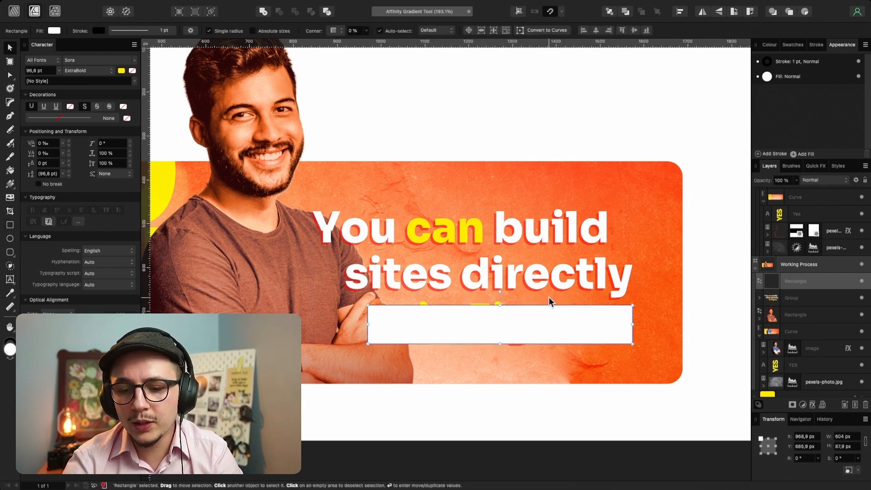
key(super+bracketleft)
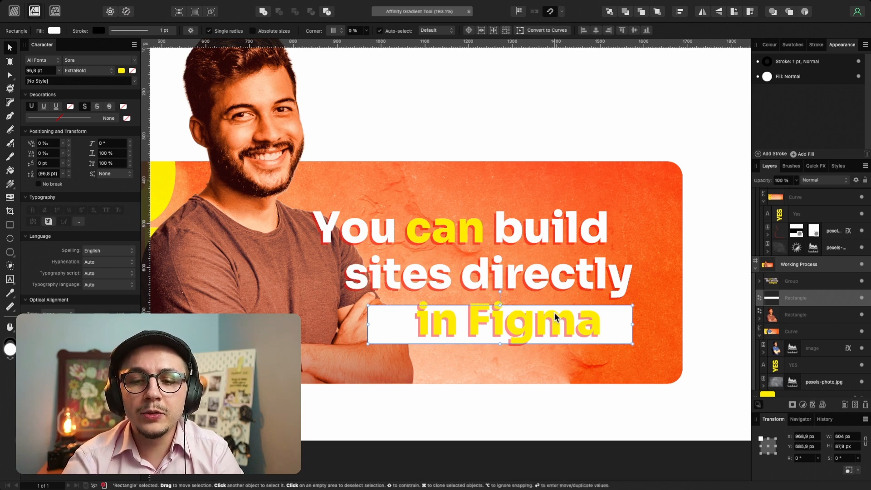
- Round all four corners of the rectangle behind "in Figma" to a radius of about 14,2 px
key(c)
drag(646, 283, 315, 370)
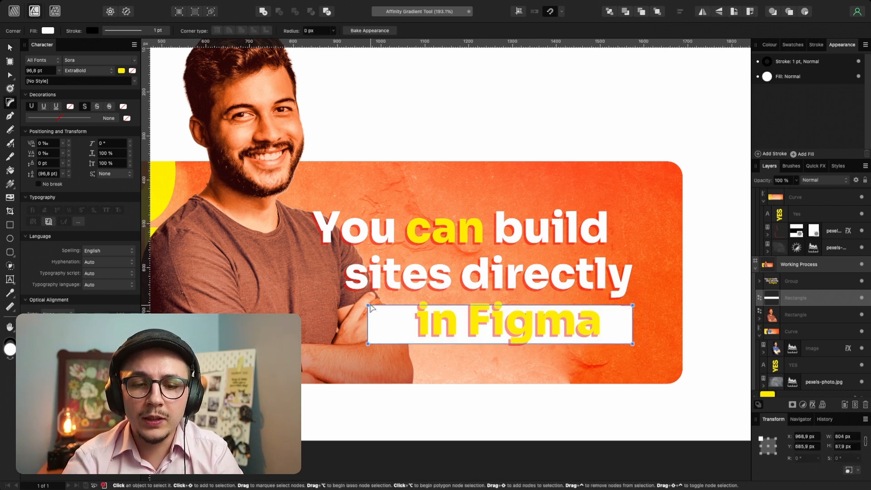
drag(370, 309, 379, 315)
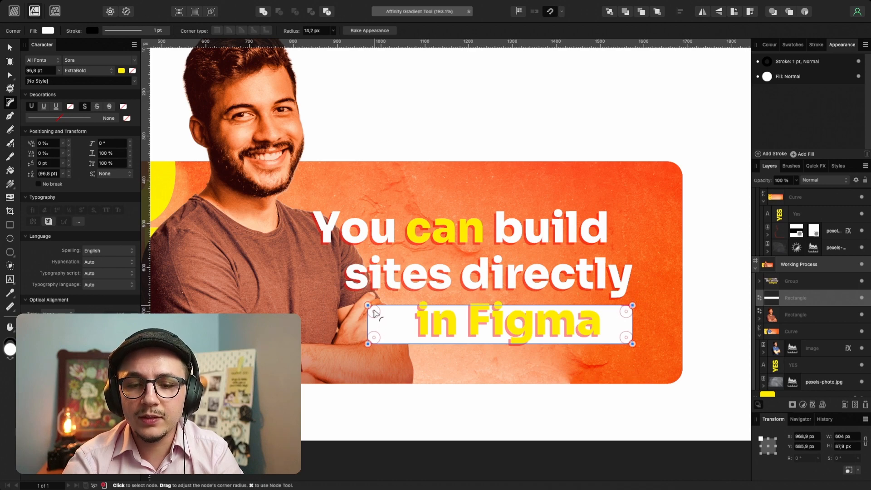
key(v)
- Fill the bar behind "in Figma" with red and set its fill blend mode to Soft Light
click(767, 76)
scroll(503, 193, down, 5)
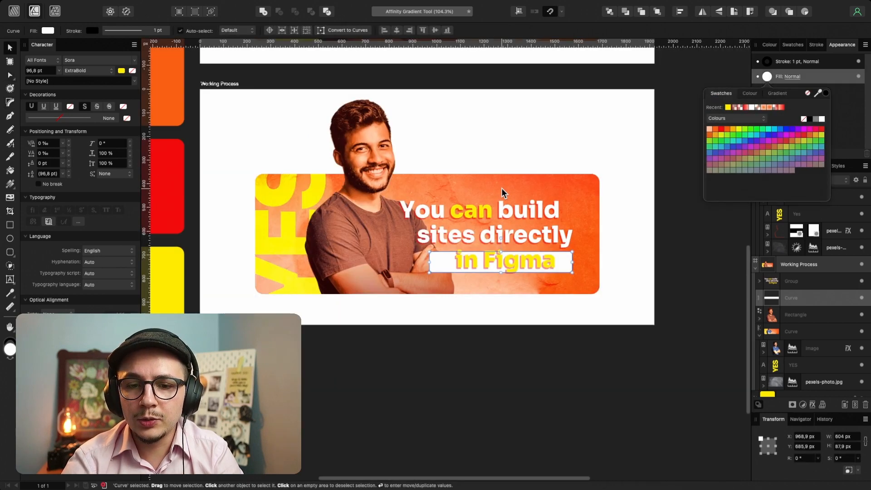
scroll(503, 190, left, 4)
click(722, 129)
scroll(644, 298, right, 3)
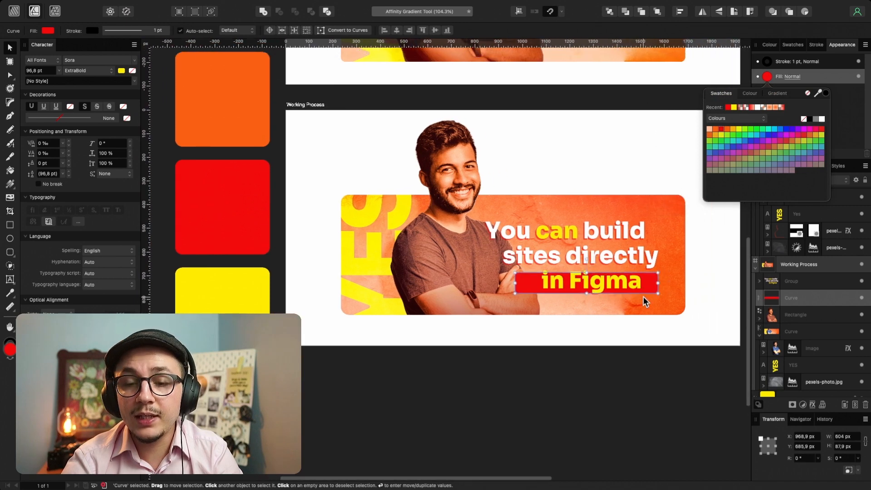
scroll(651, 288, up, 3)
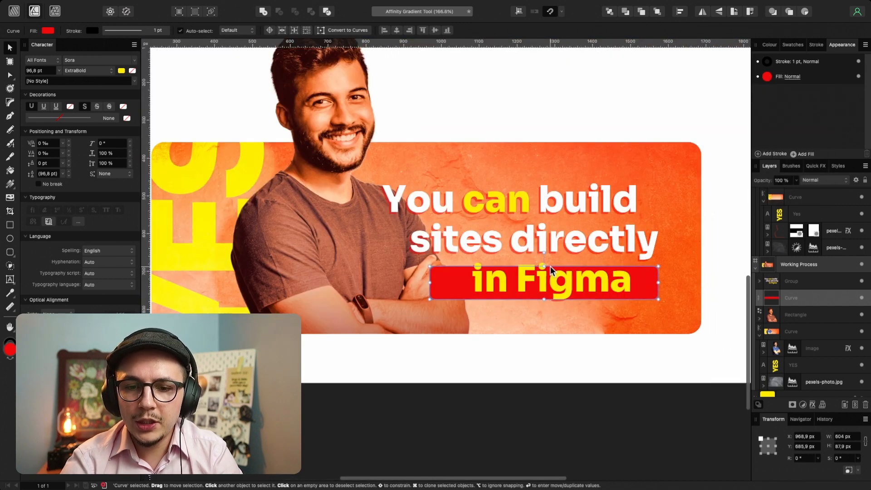
click(793, 76)
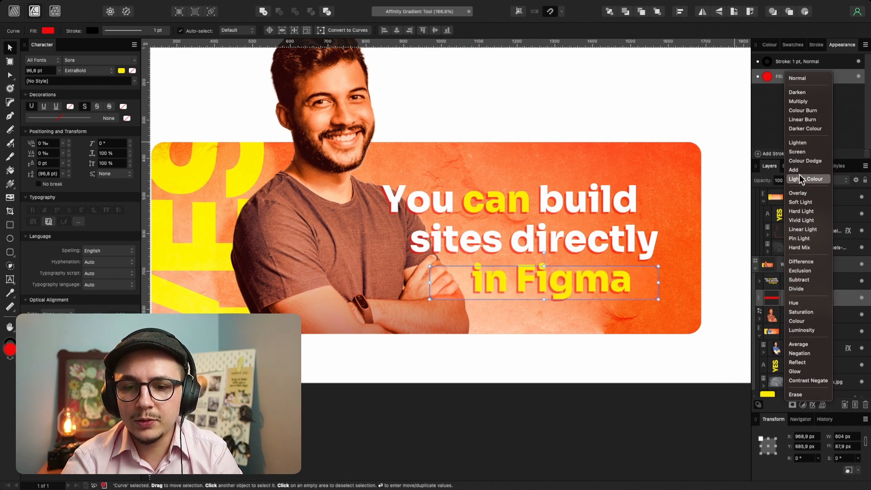
click(800, 202)
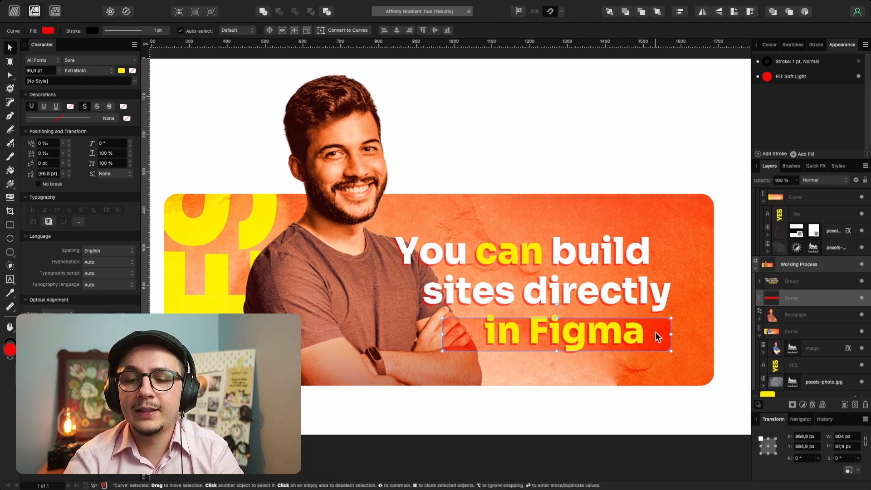
- Add an Outer Shadow effect to the red bar, offset about 19,2 px toward the lower left at about 224°
click(813, 405)
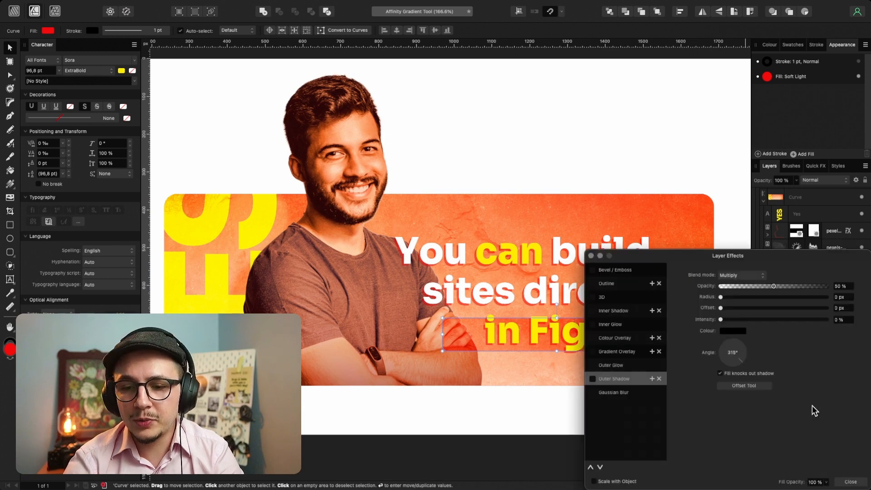
click(599, 378)
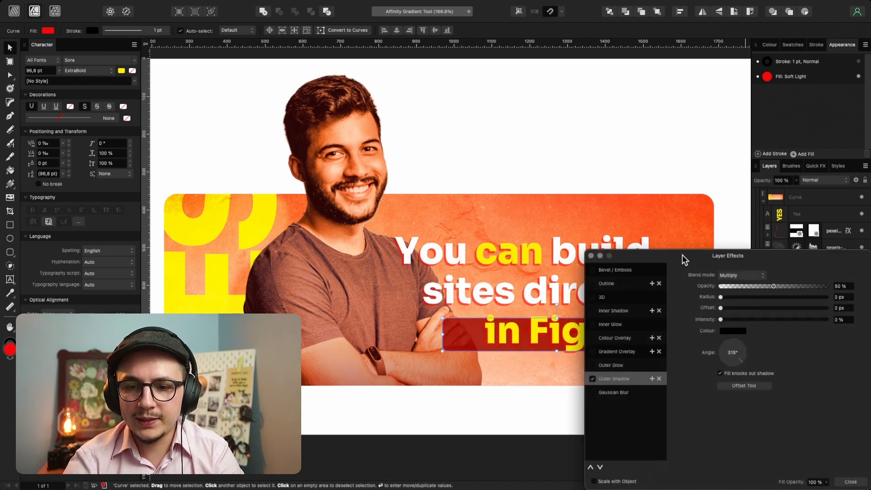
drag(683, 255, 634, 62)
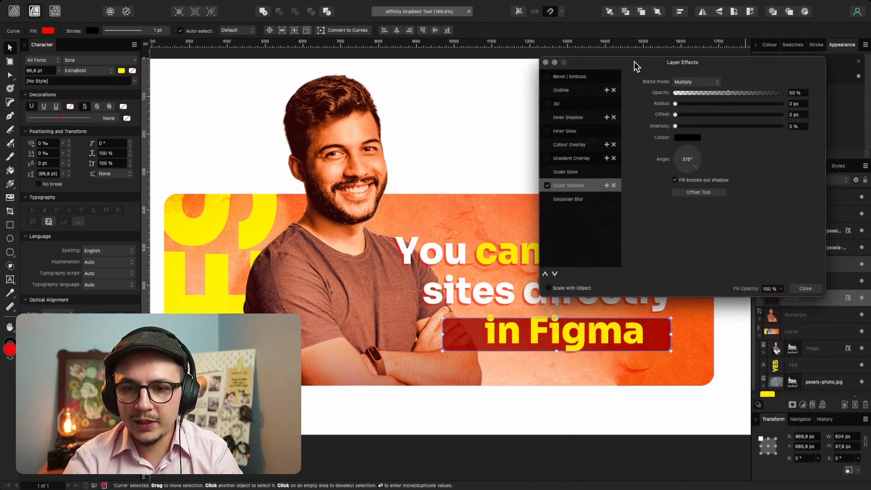
click(687, 192)
drag(463, 336, 459, 341)
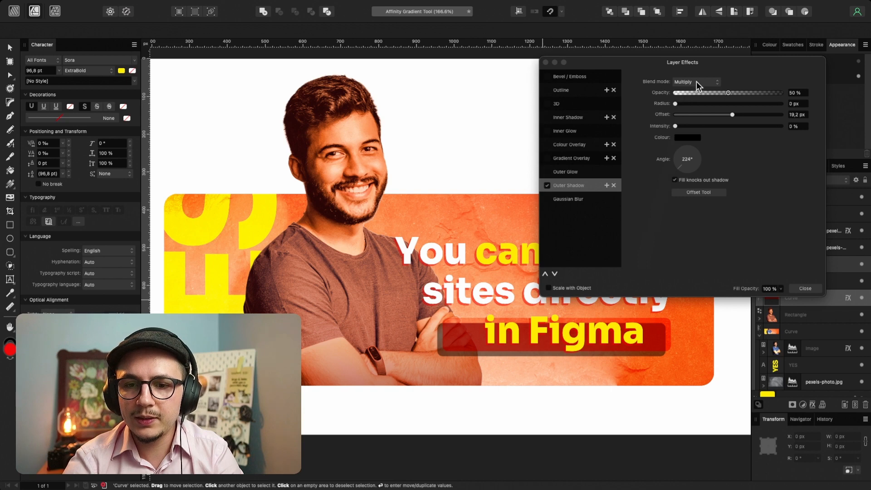
- Set the bar's shadow colour to the orange swatch and its blend mode to Glow, and close the layer effects
click(690, 137)
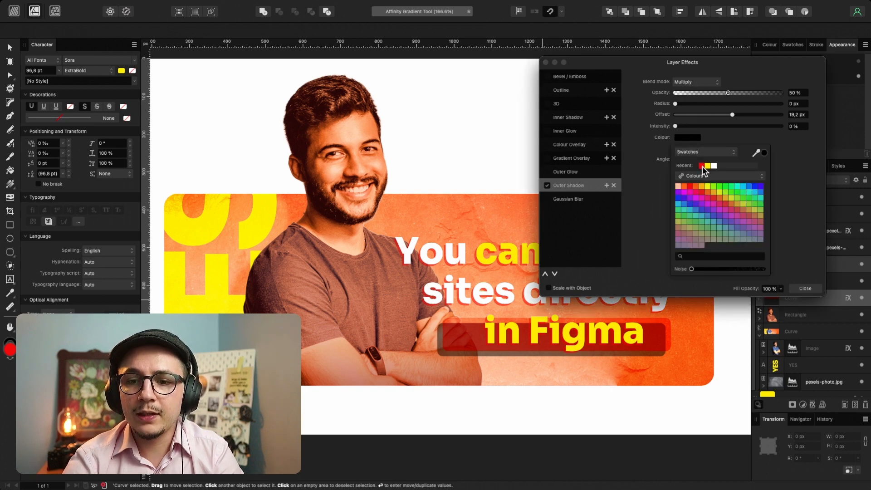
click(685, 187)
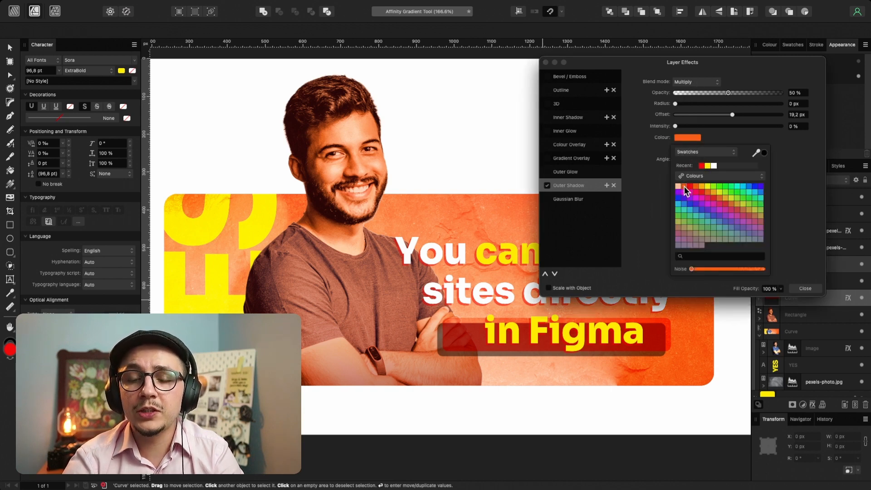
click(702, 82)
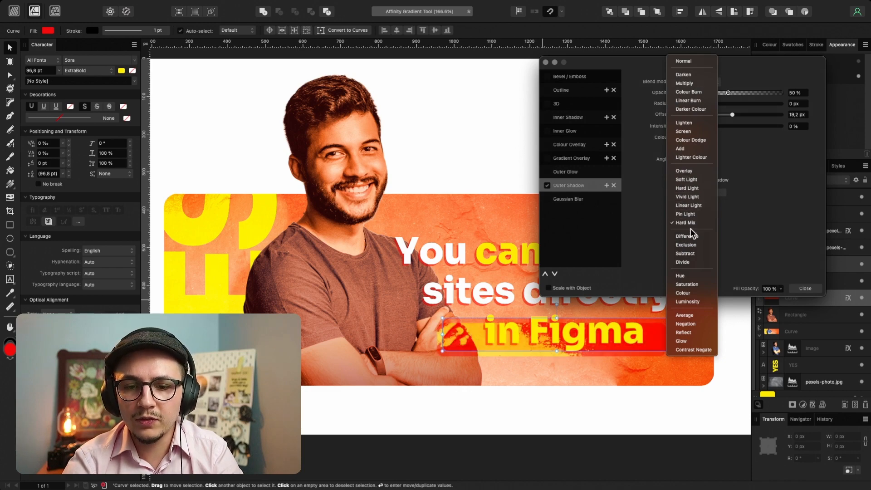
click(682, 341)
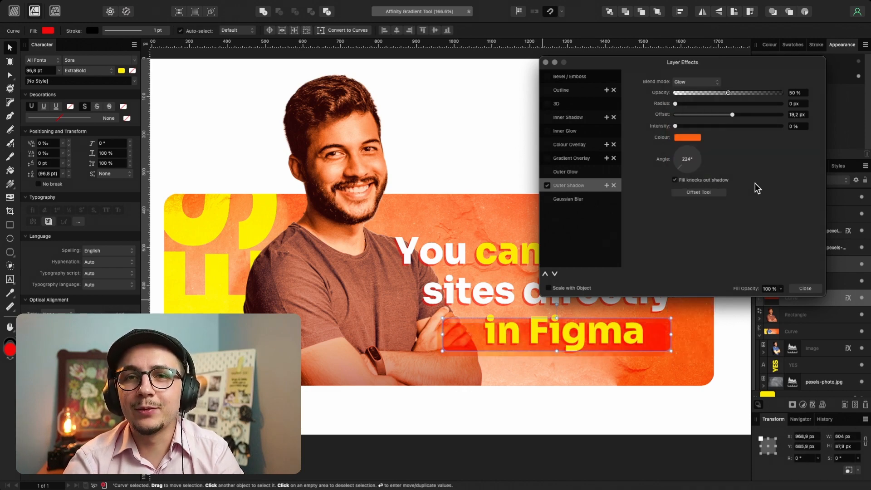
click(801, 289)
- Move the red bar's layer below the man's Rectangle layer and deselect it
drag(801, 295, 802, 325)
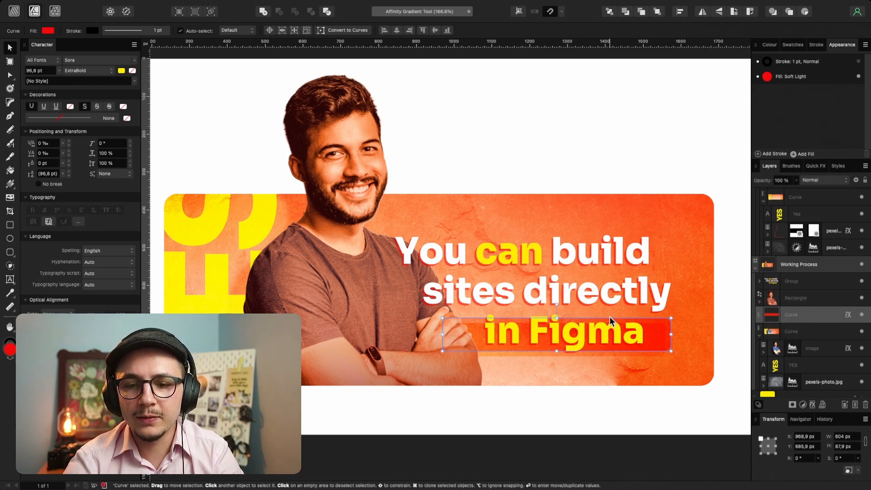
scroll(610, 317, down, 5)
scroll(638, 221, up, 2)
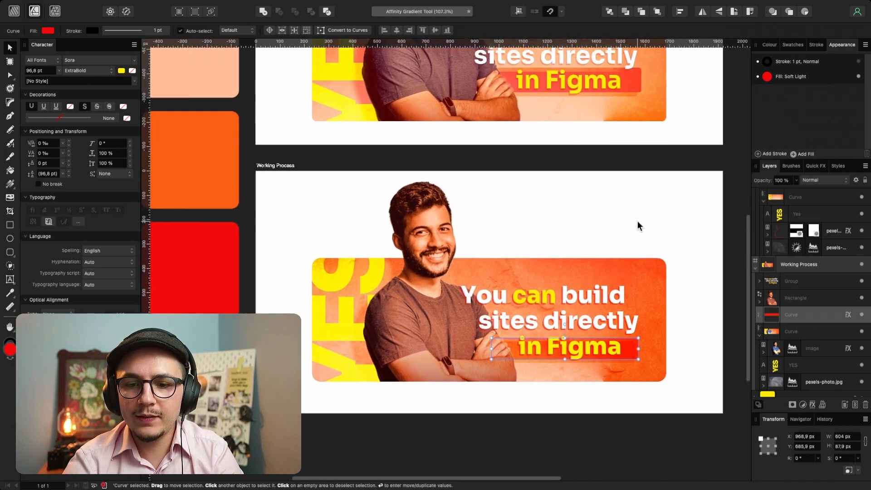
click(638, 221)
scroll(629, 271, down, 2)
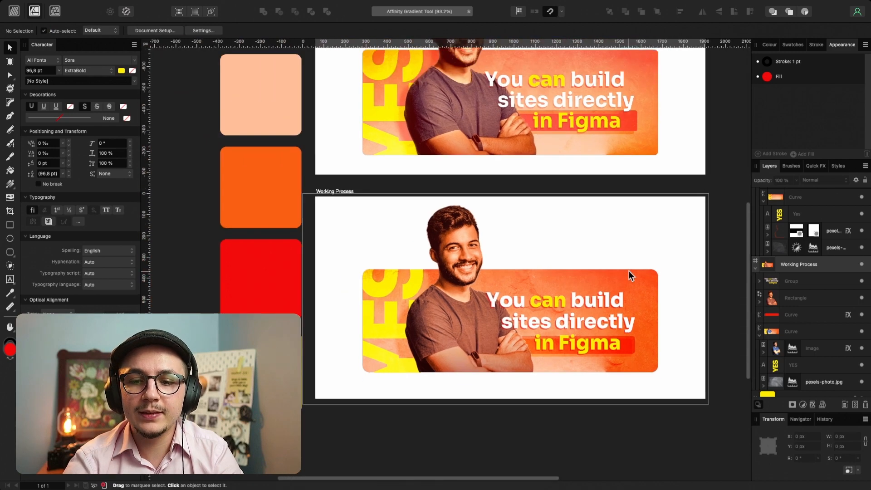
scroll(629, 271, down, 2)
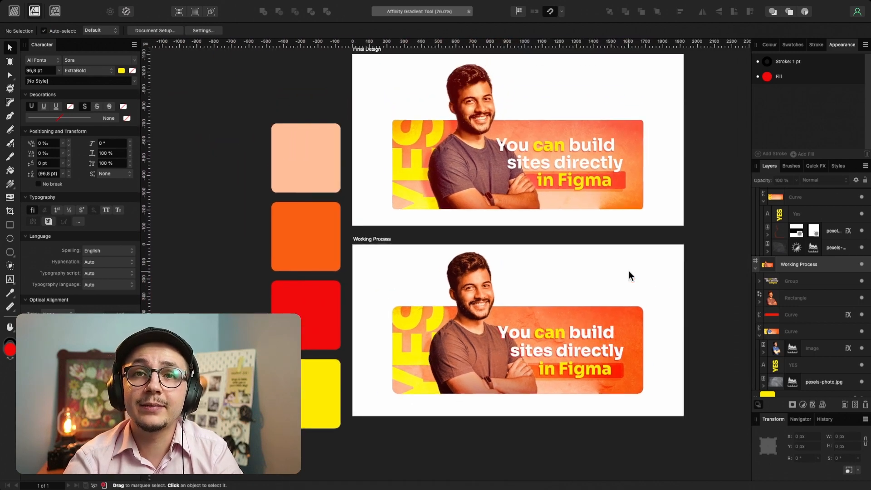
scroll(629, 271, up, 2)
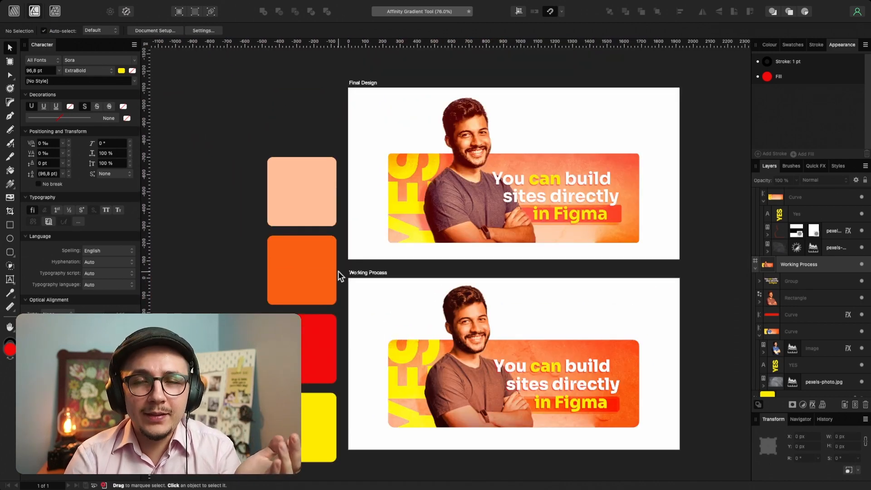